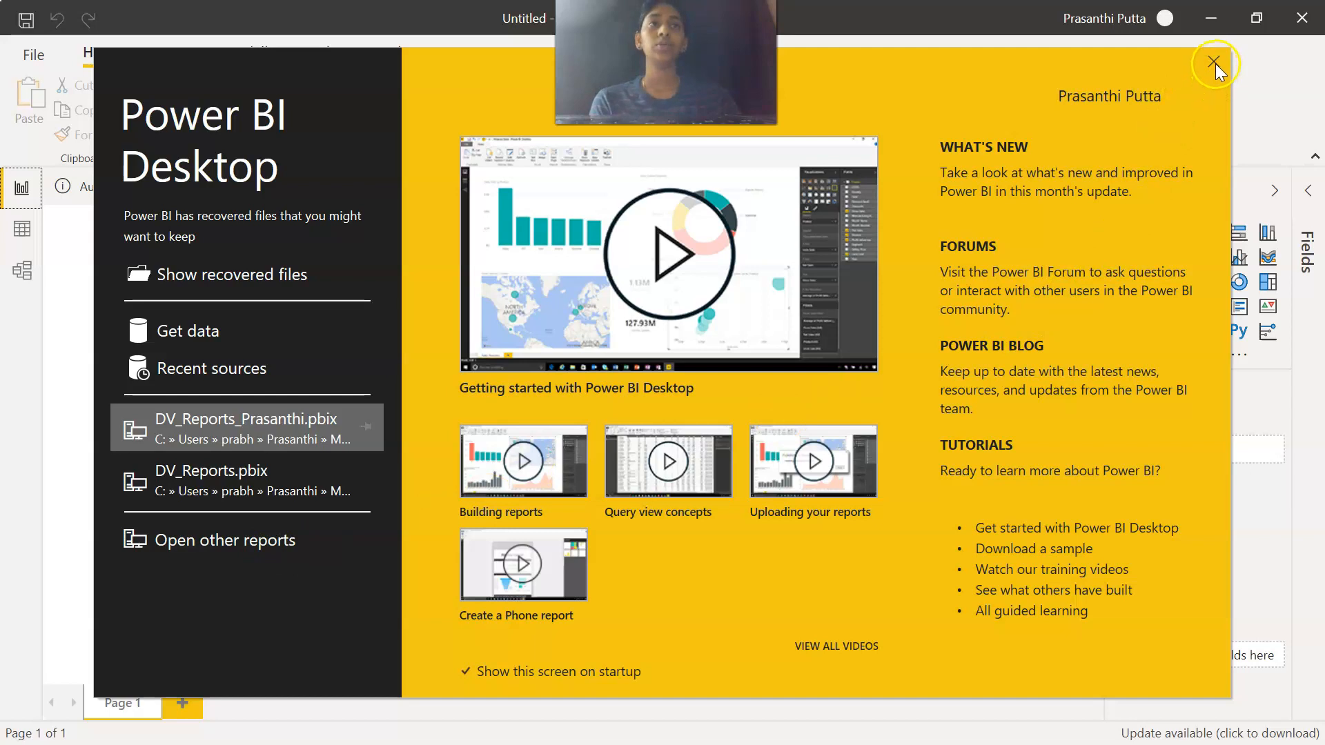
Dismiss the start screen and connect to the Excel workbook "SAP Input Data Set 1 2021 SPRING 49 students.xlsx".
click(1215, 63)
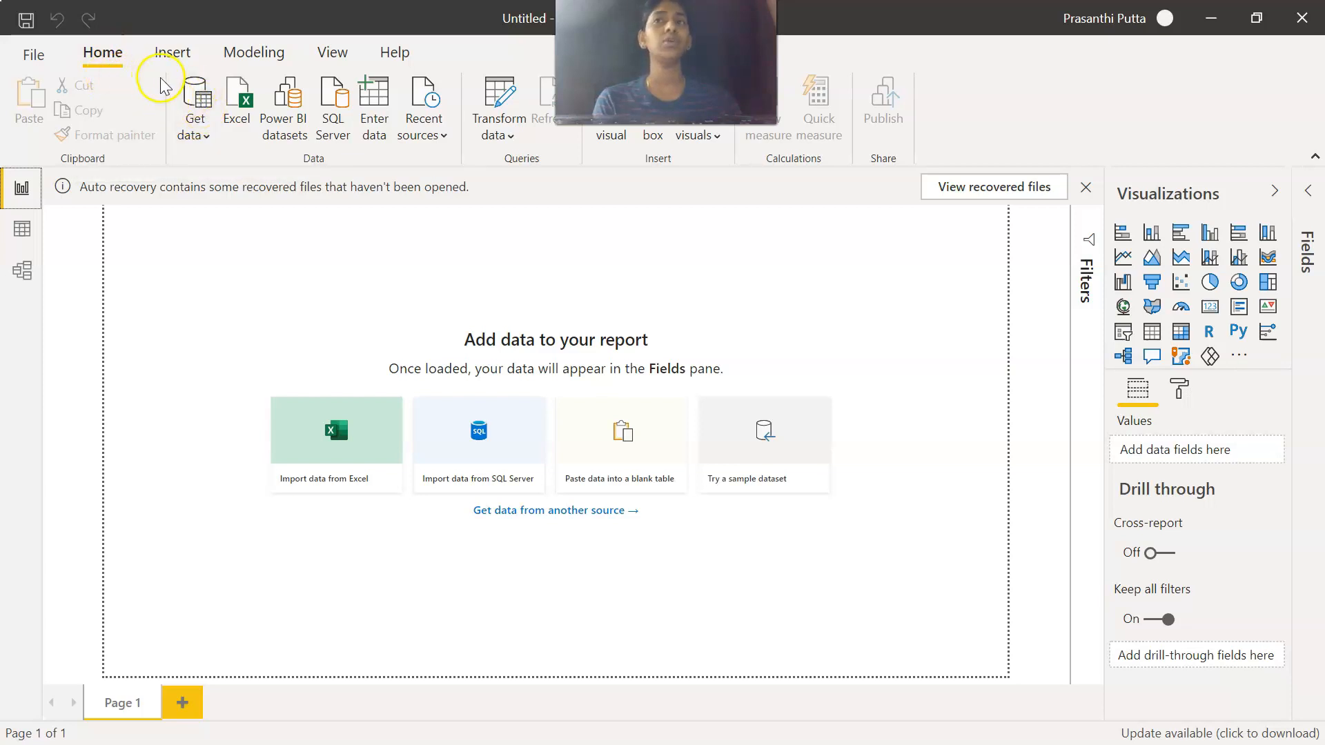
click(207, 136)
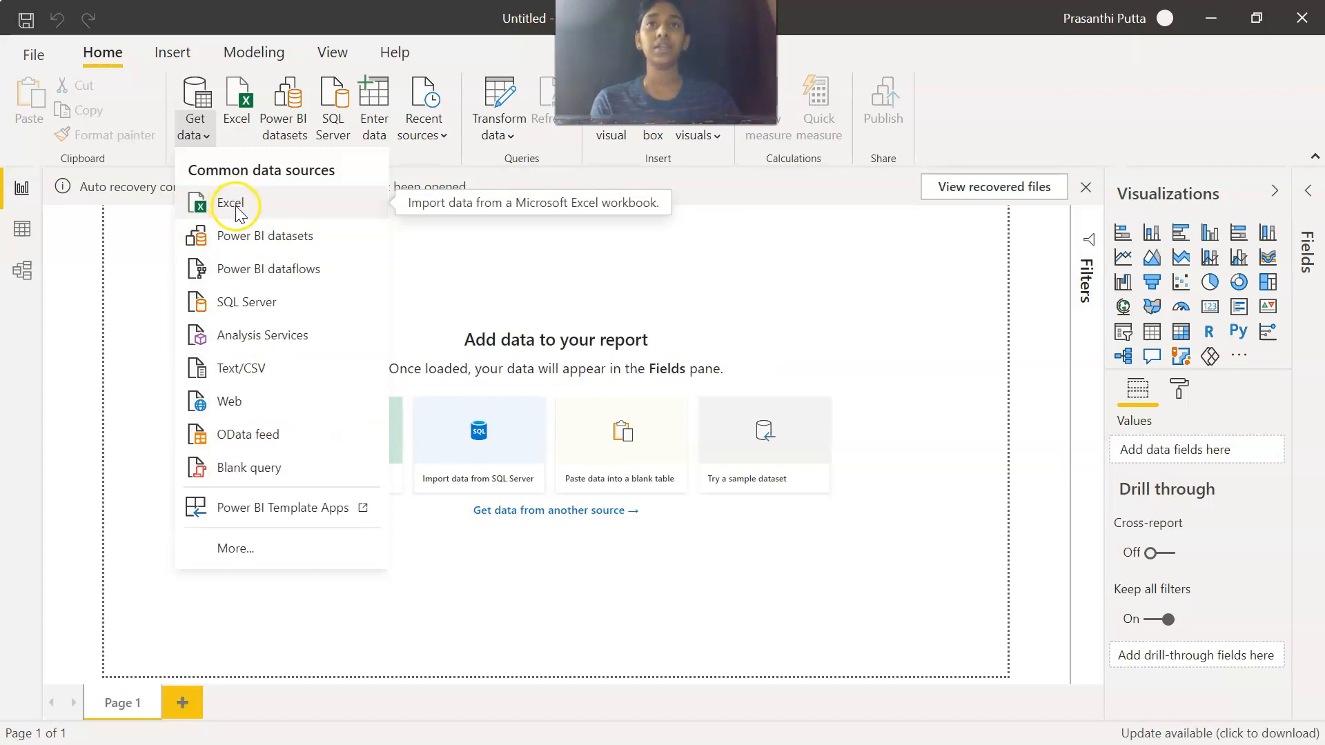
click(257, 217)
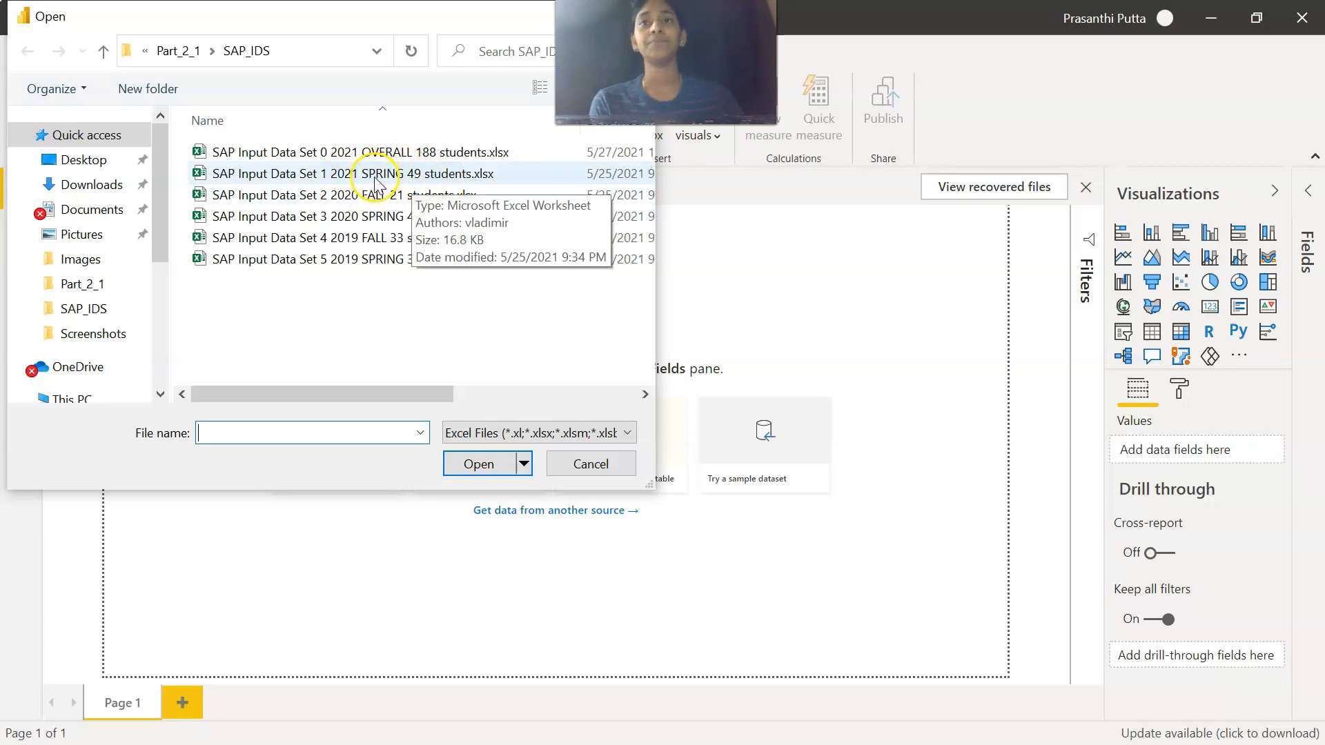
click(376, 183)
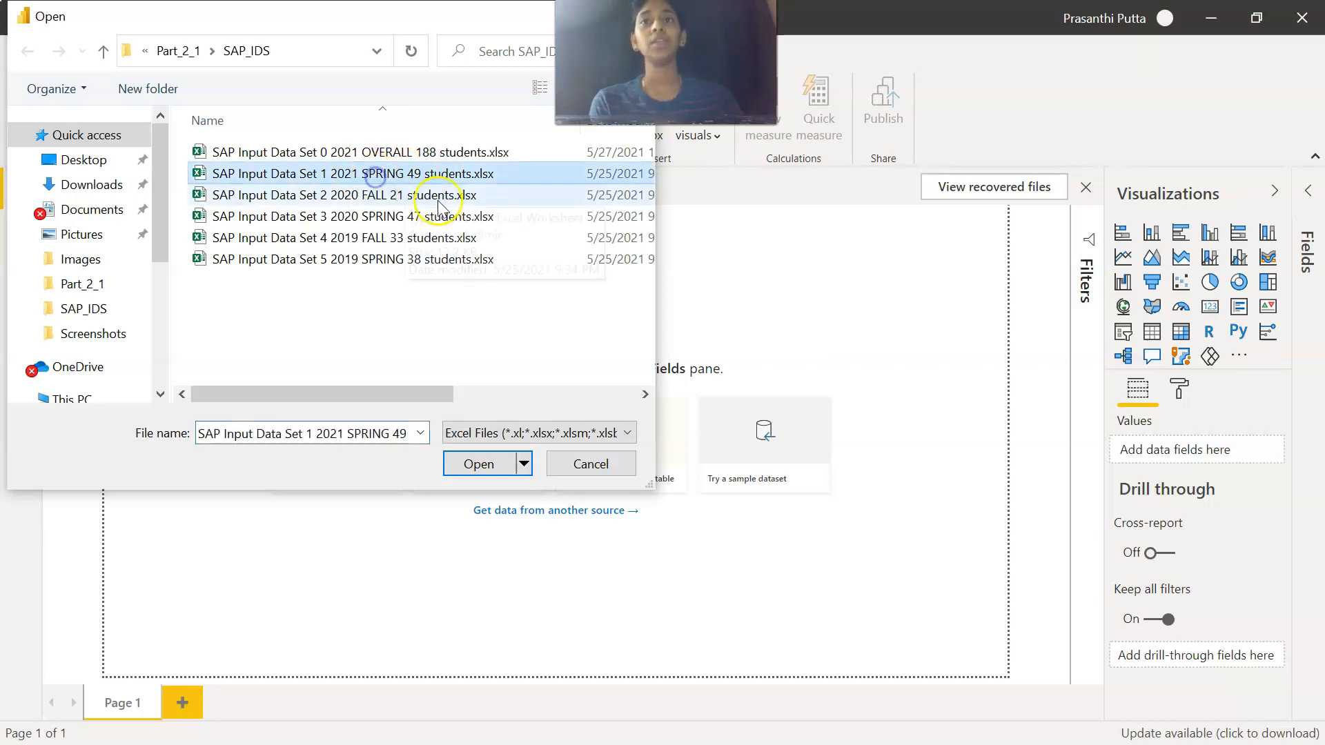
click(479, 464)
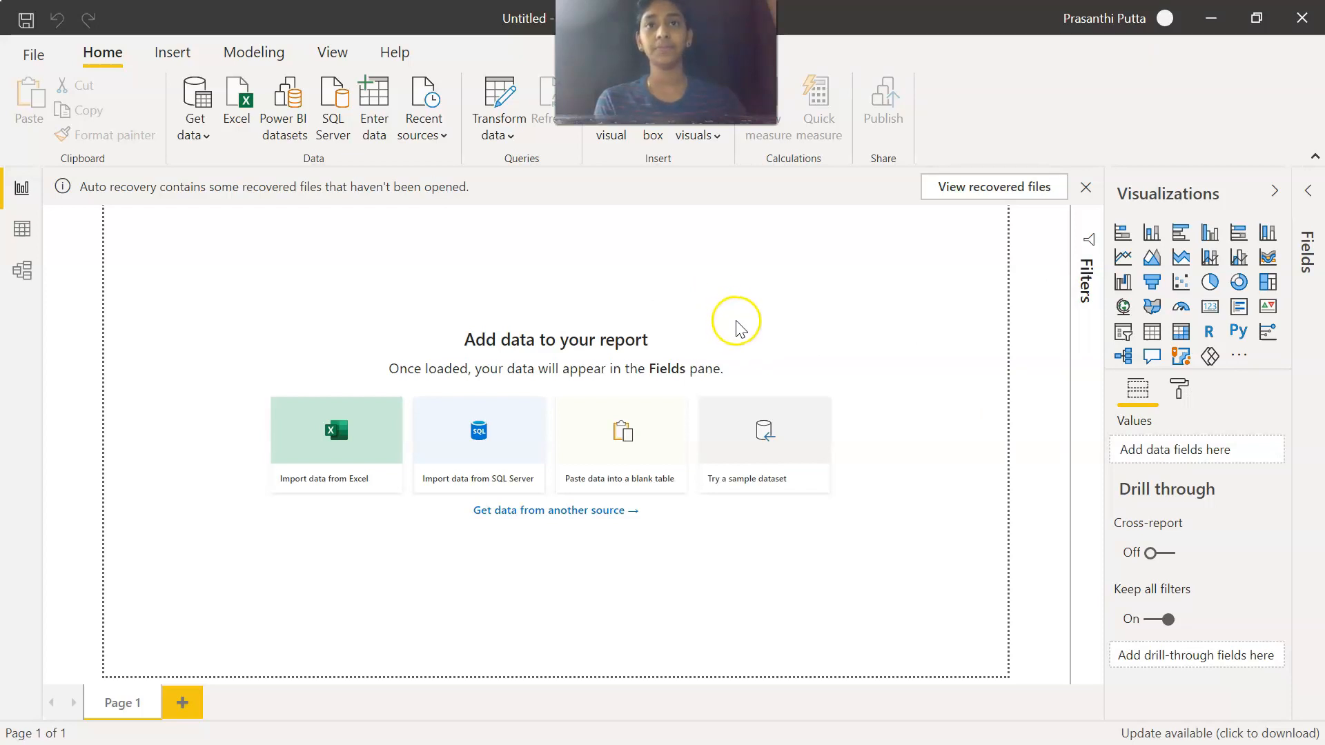
click(319, 90)
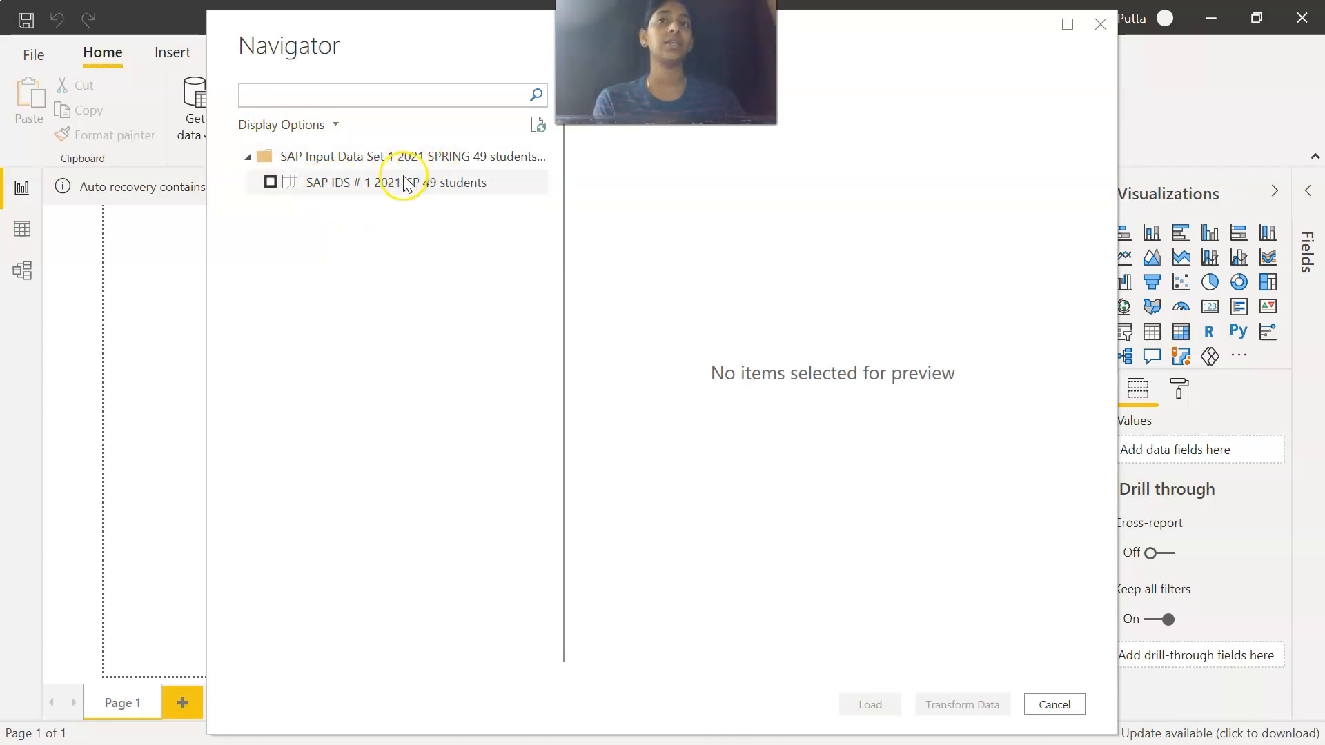
Select the sheet "SAP IDS # 1 2021-SP 49 students", review its columns through final_score and open it for transformation.
click(271, 183)
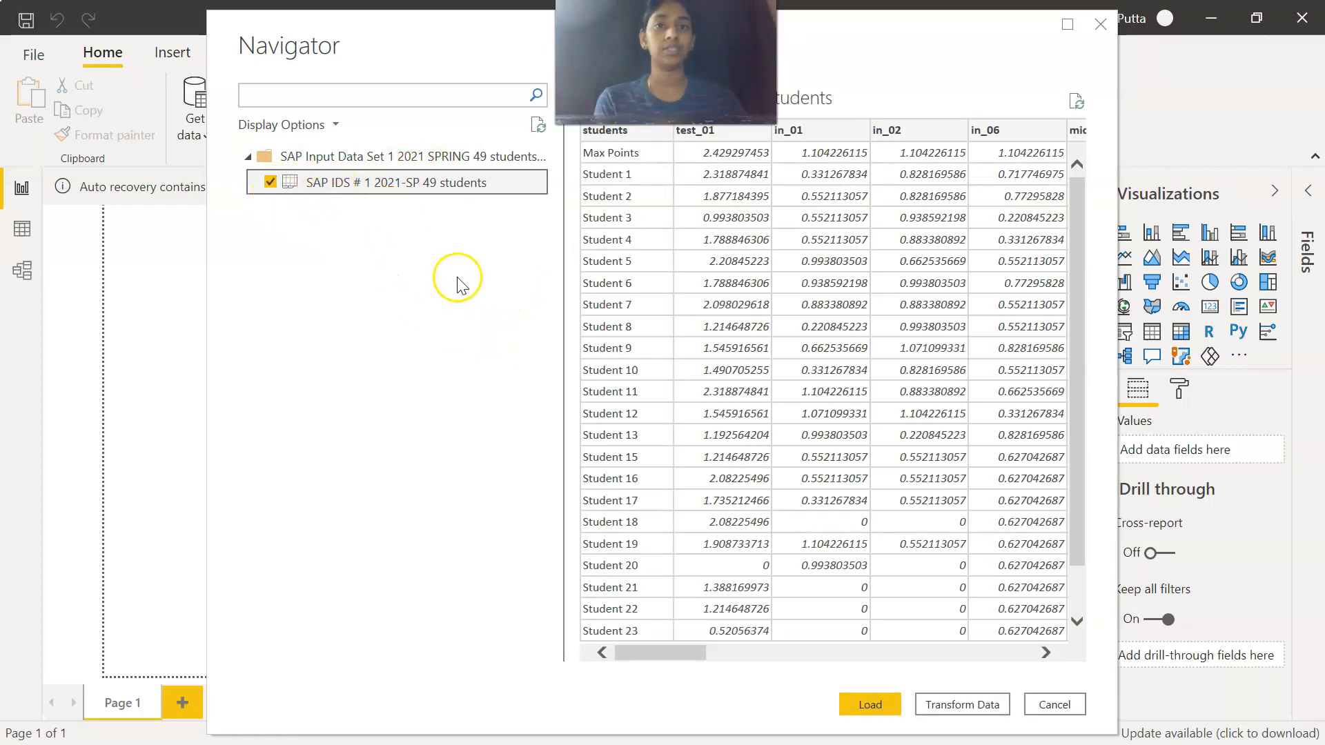
drag(690, 653, 618, 607)
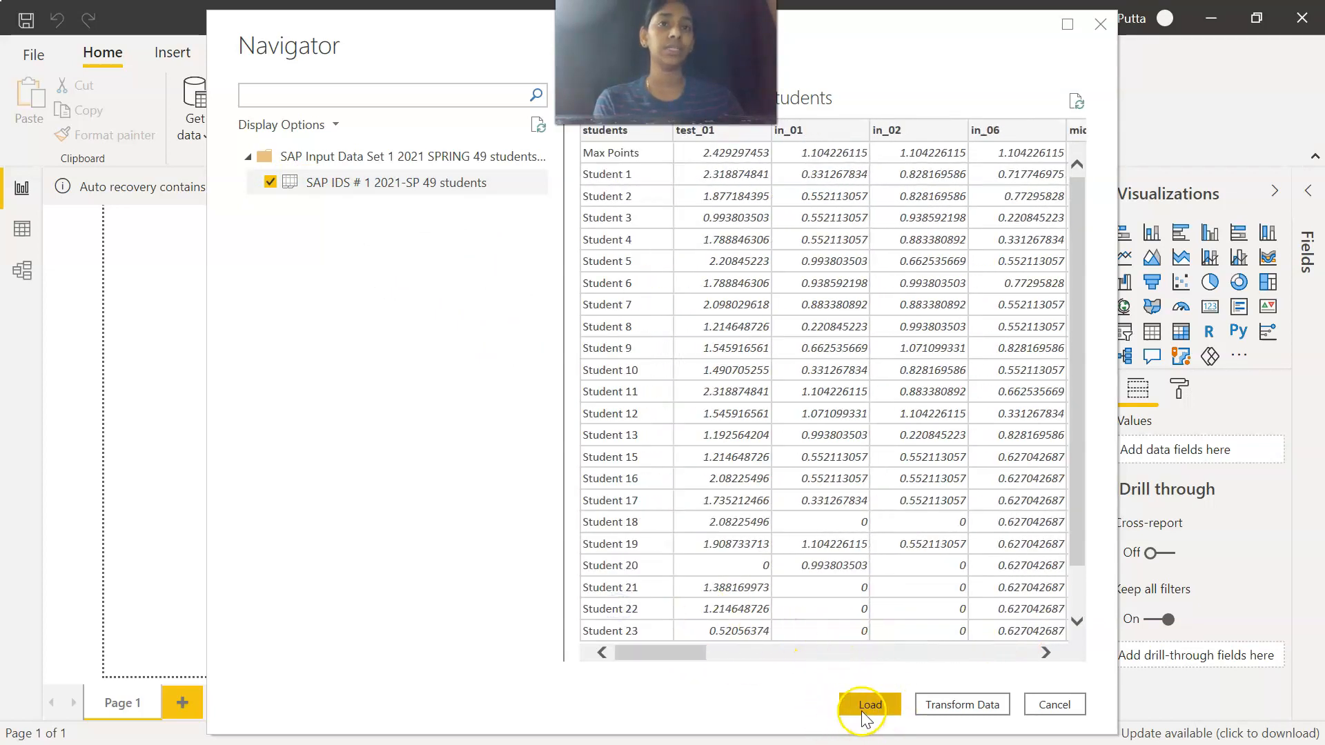
drag(683, 653, 629, 629)
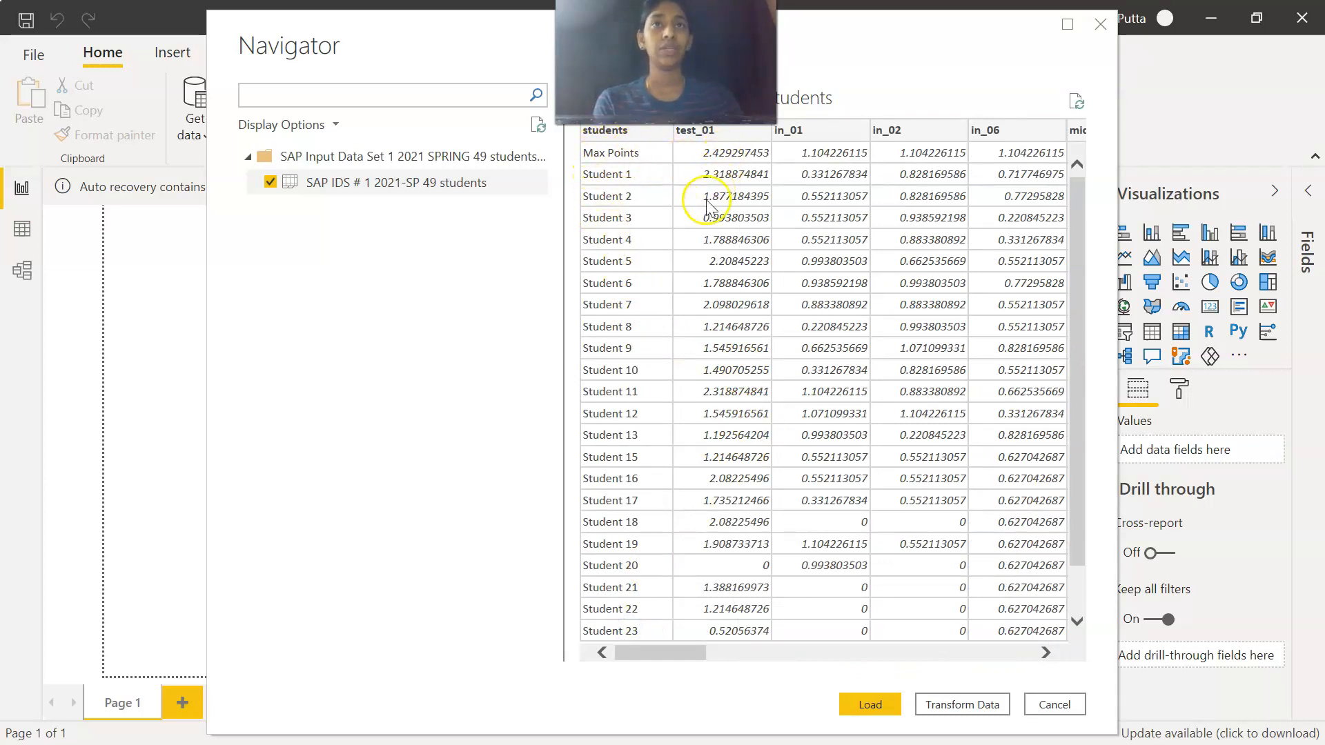
drag(683, 655, 1094, 615)
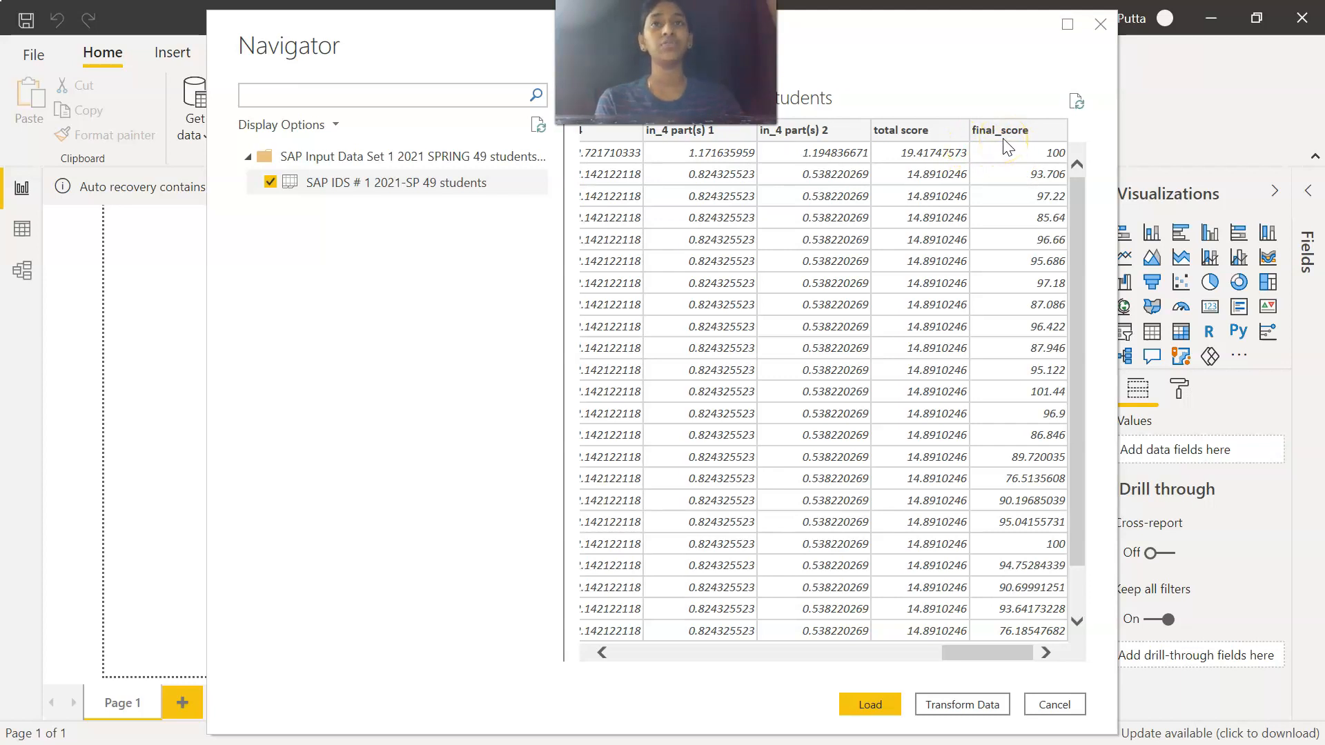
click(952, 704)
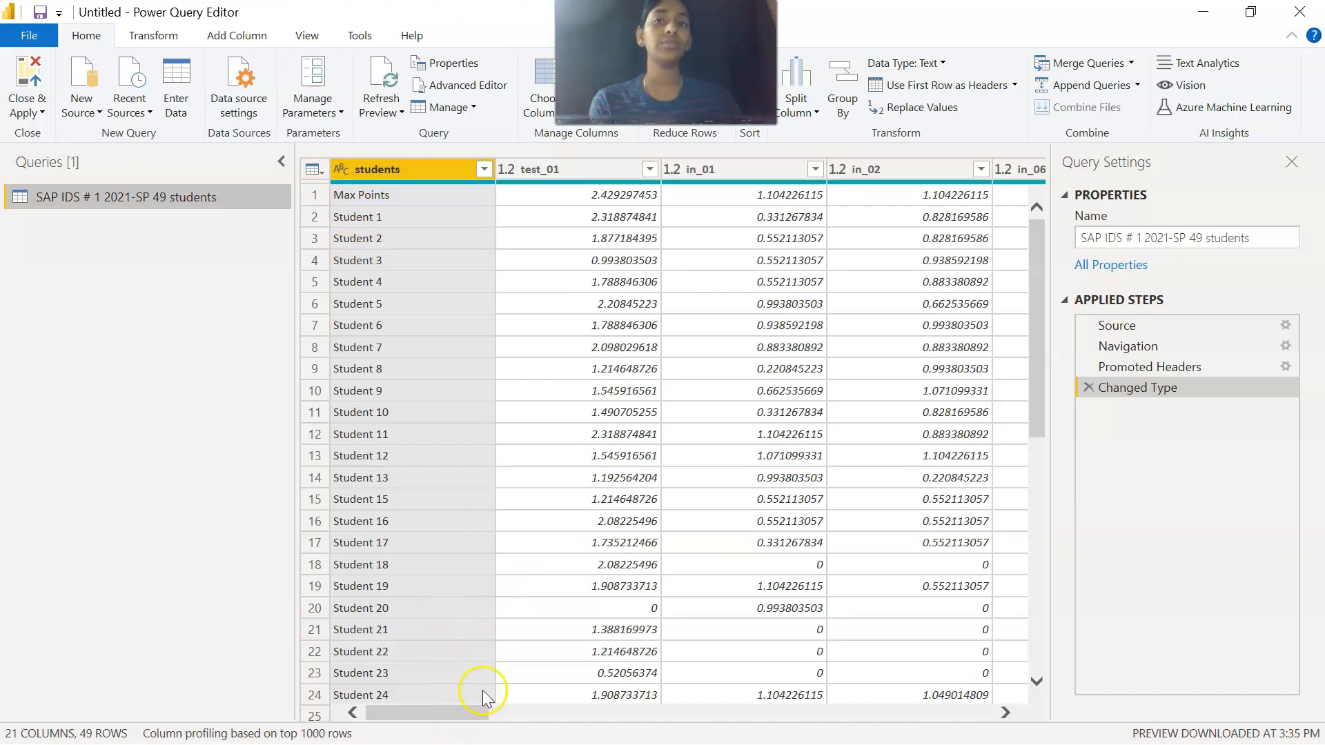
Start a new custom column for the student data and name it Final_Grade.
drag(462, 721, 985, 713)
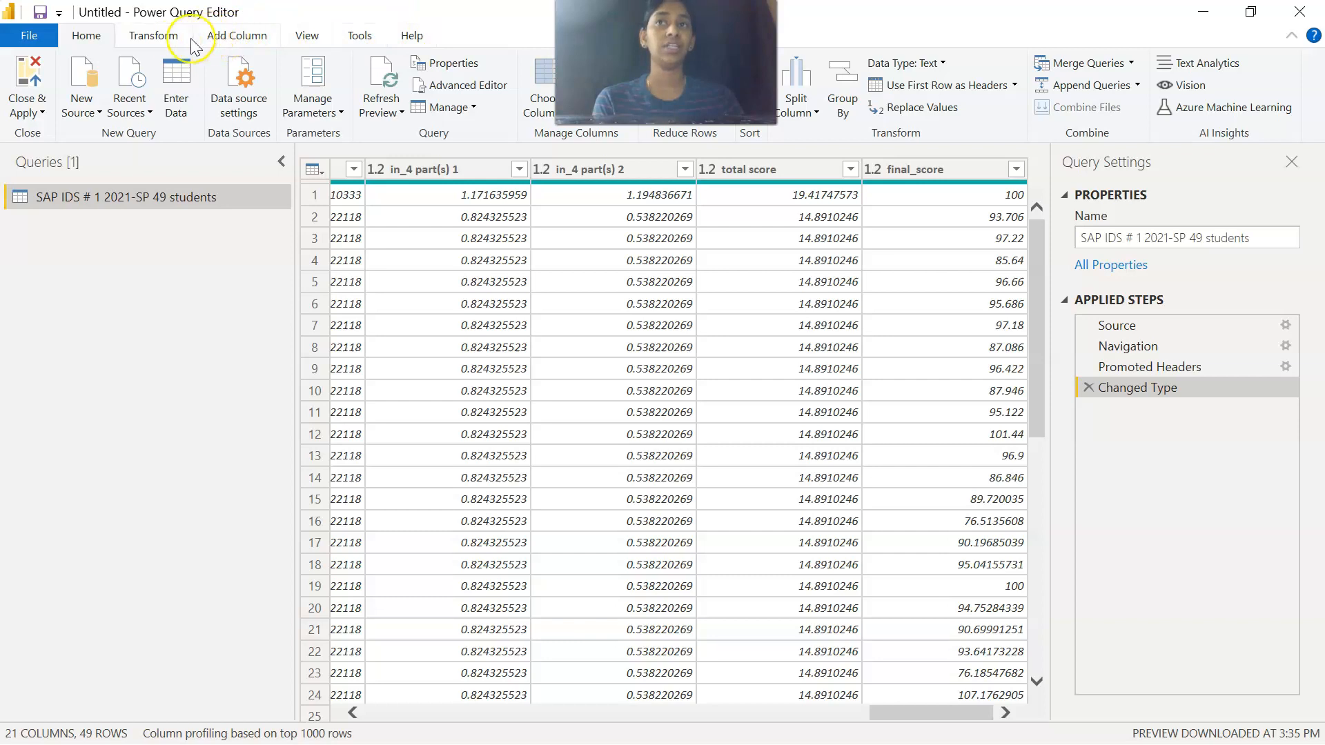
click(243, 42)
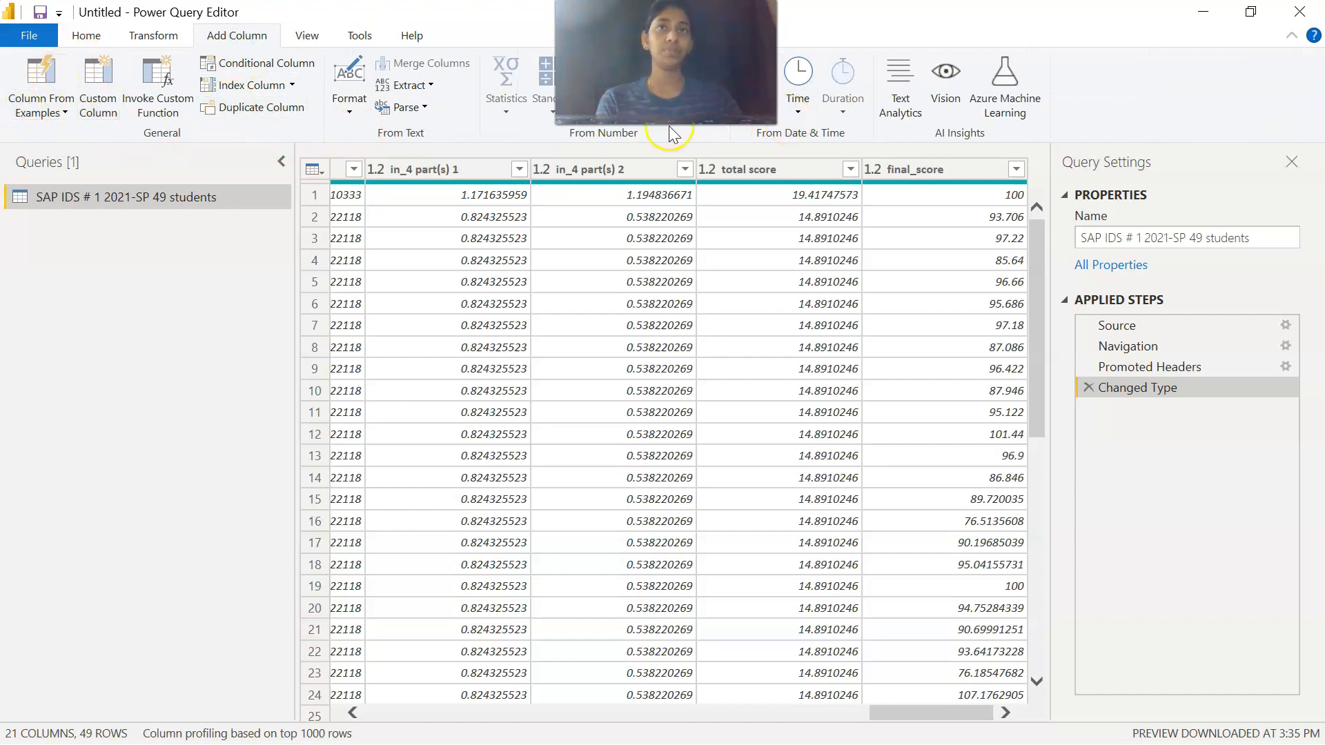
click(103, 90)
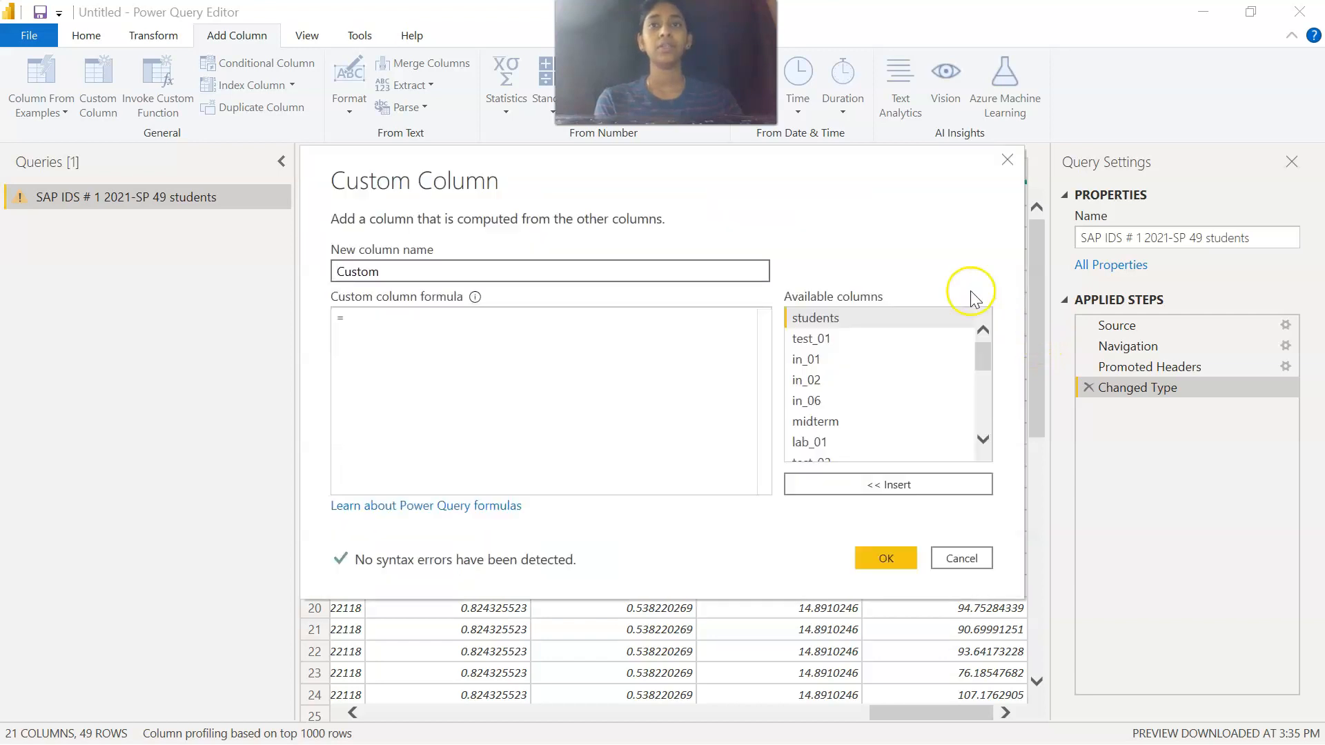
double_click(399, 271)
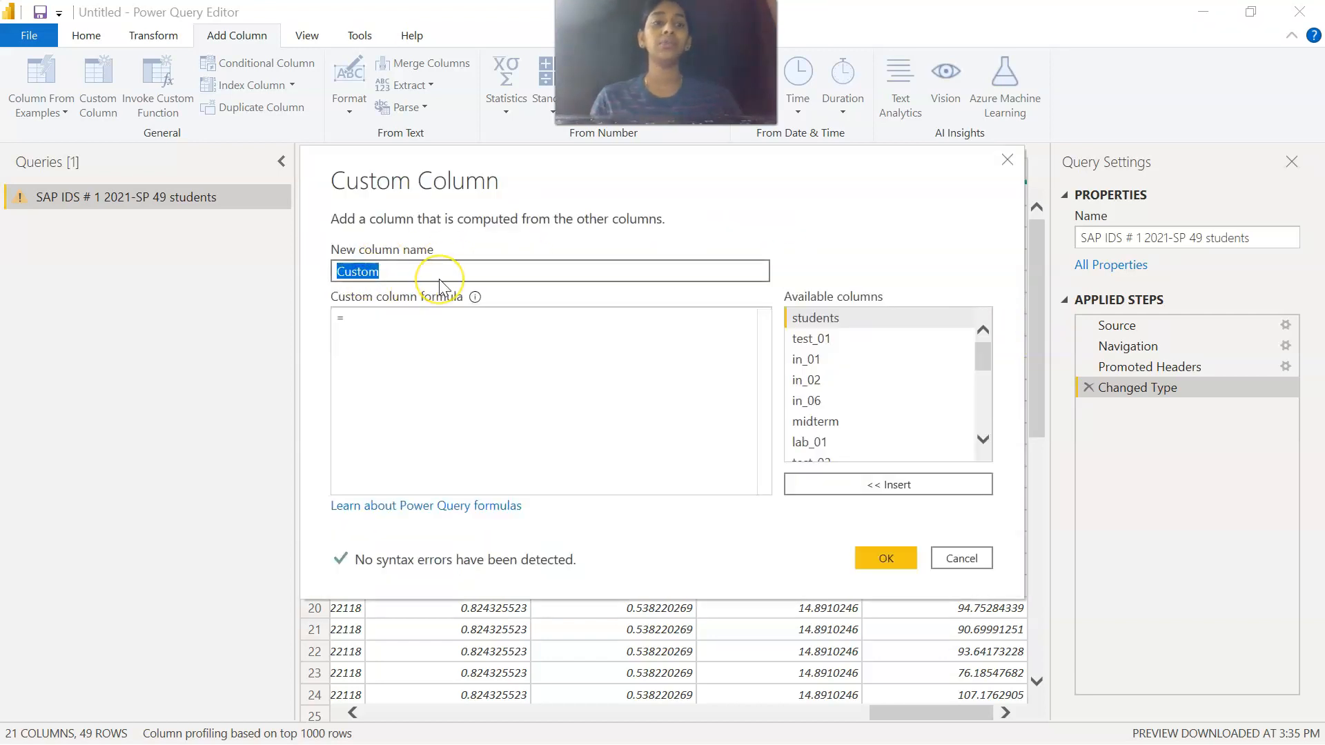
key(BackSpace)
text(Final_G)
text(r)
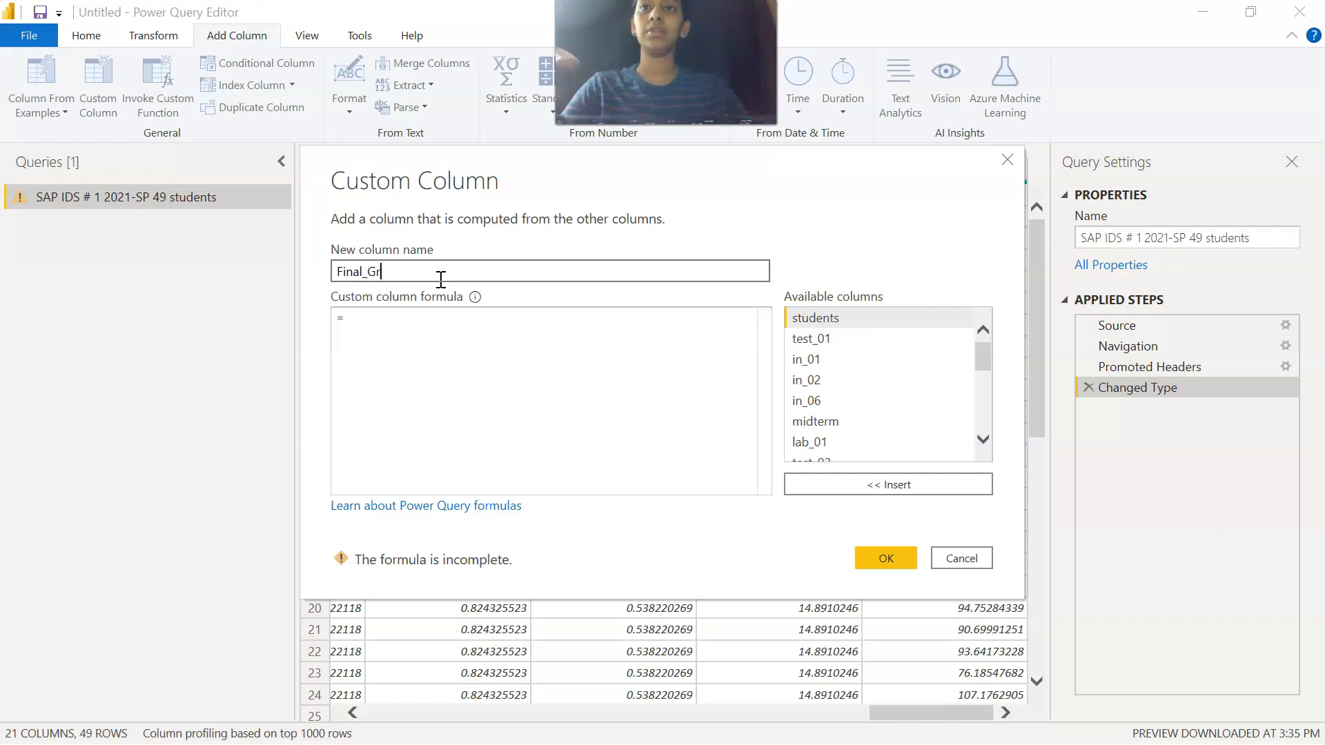
text(ade)
Begin the Final_Grade formula with: if [final_score]>=90 then "A" else if.
click(456, 341)
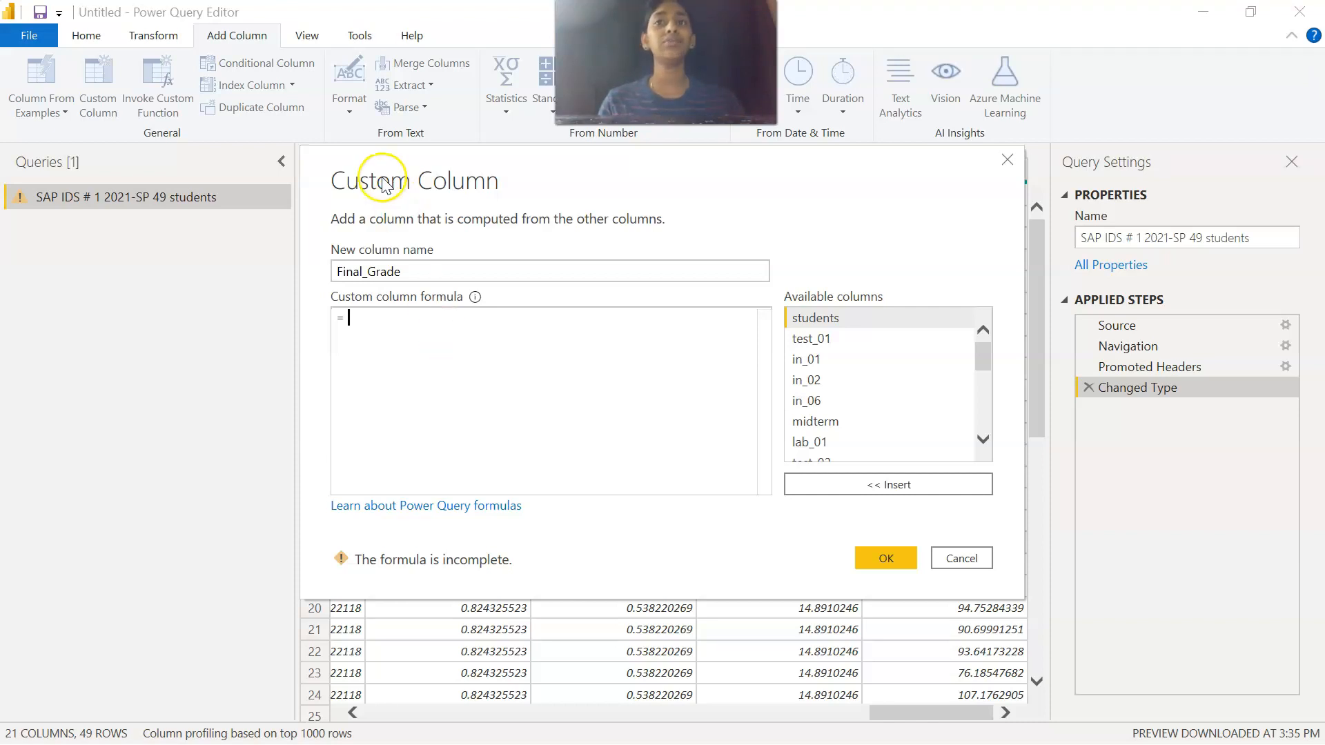
click(378, 274)
click(379, 314)
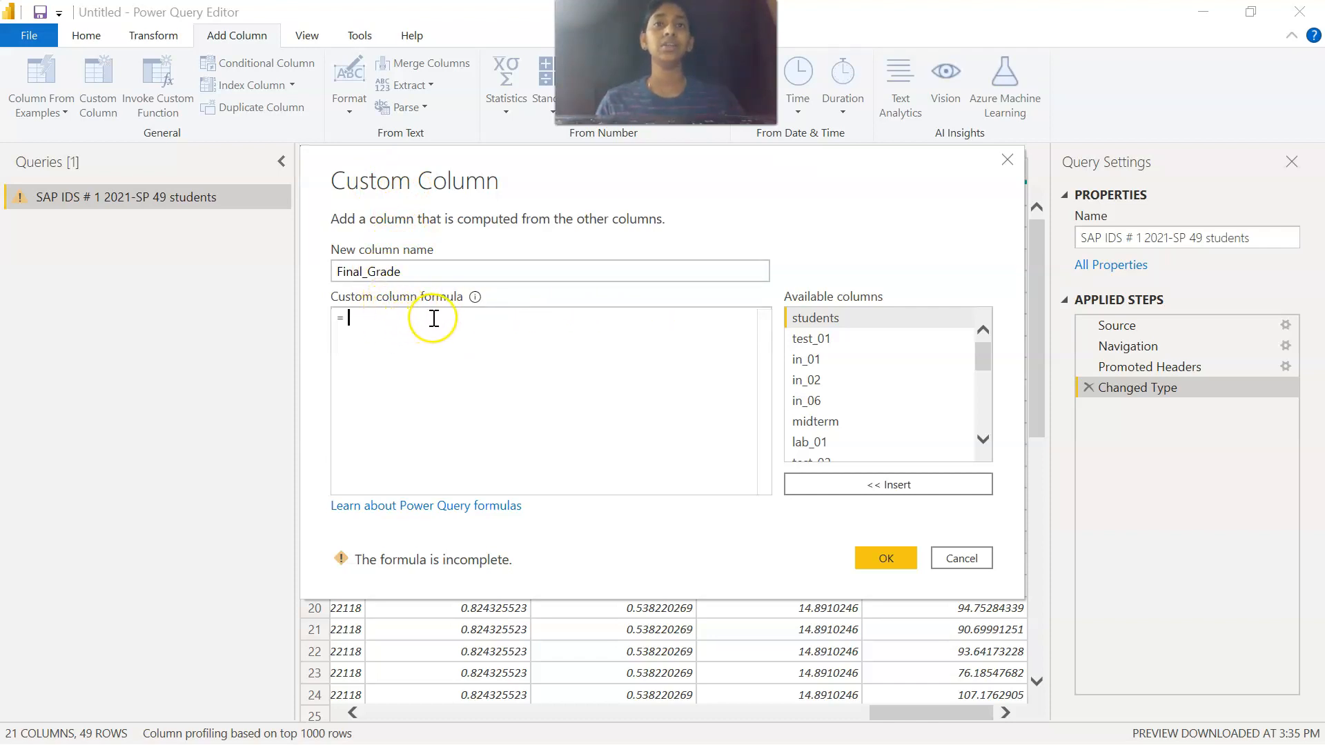
scroll(888, 423, down, 5)
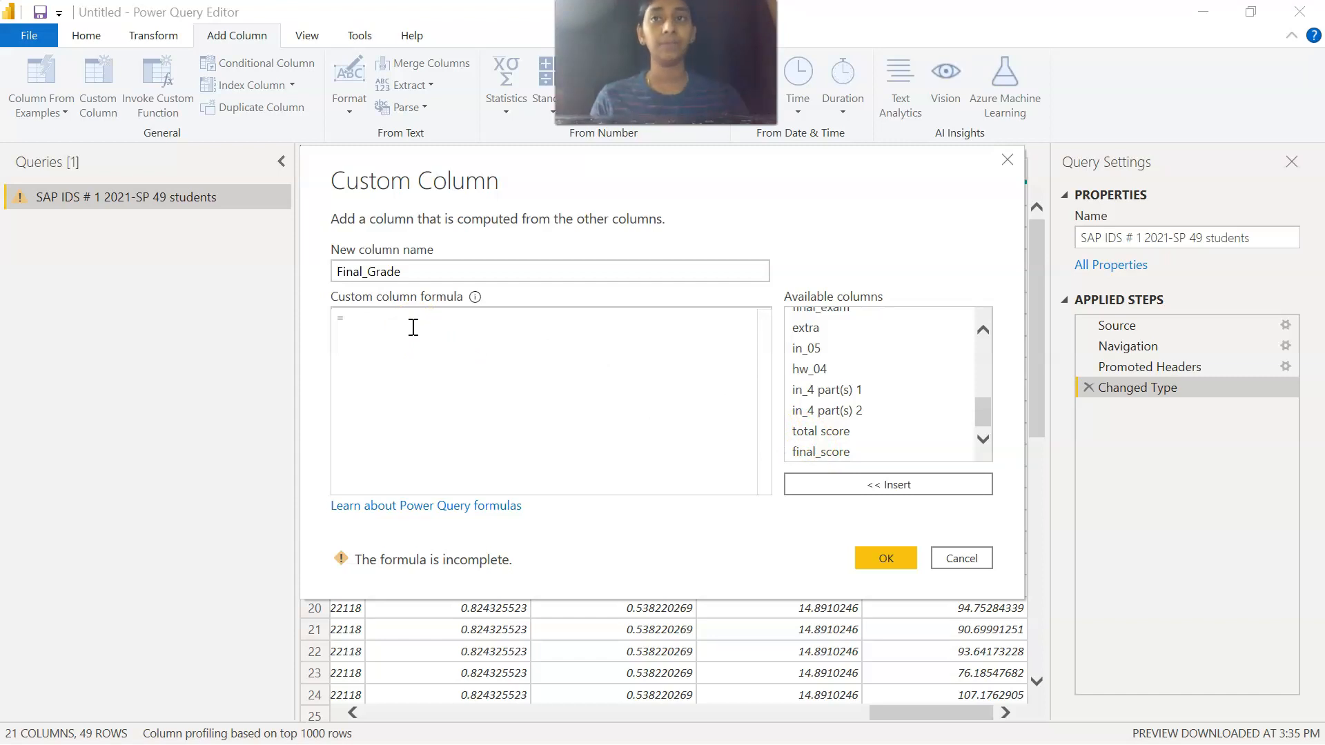
text(if)
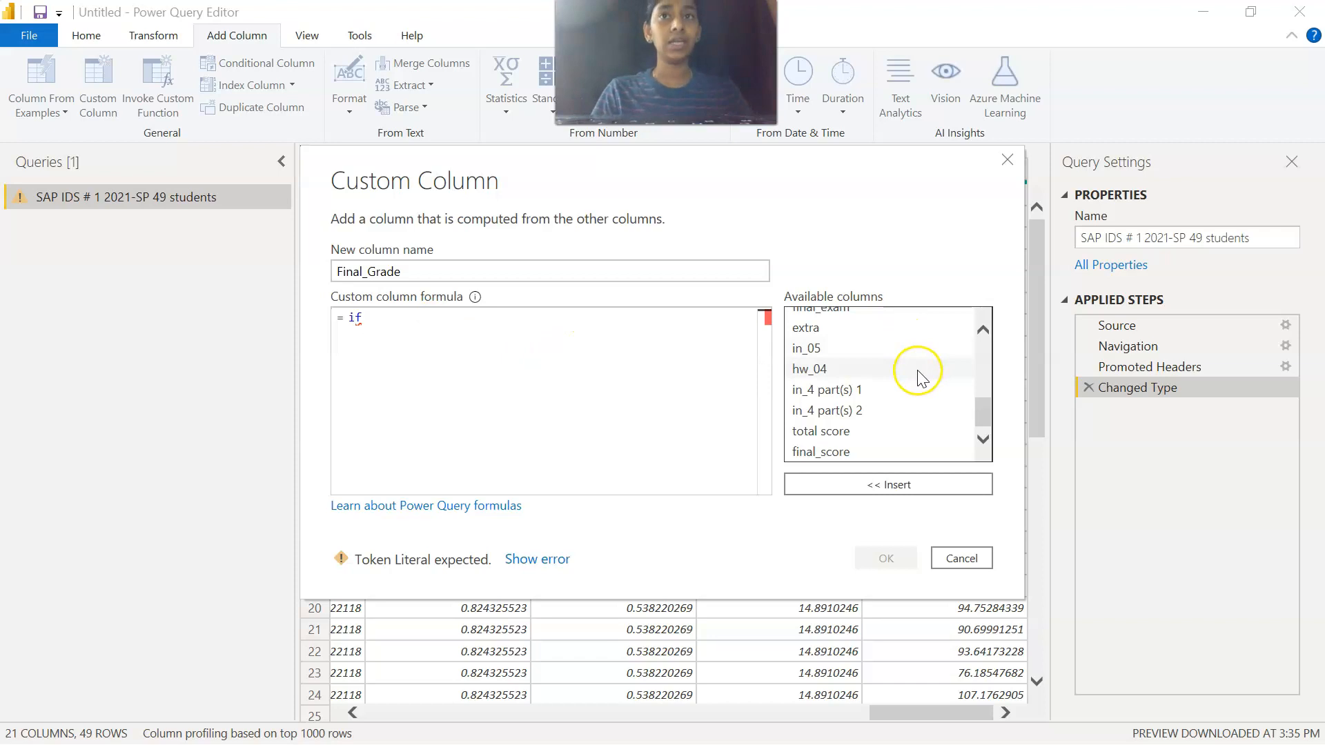
click(831, 453)
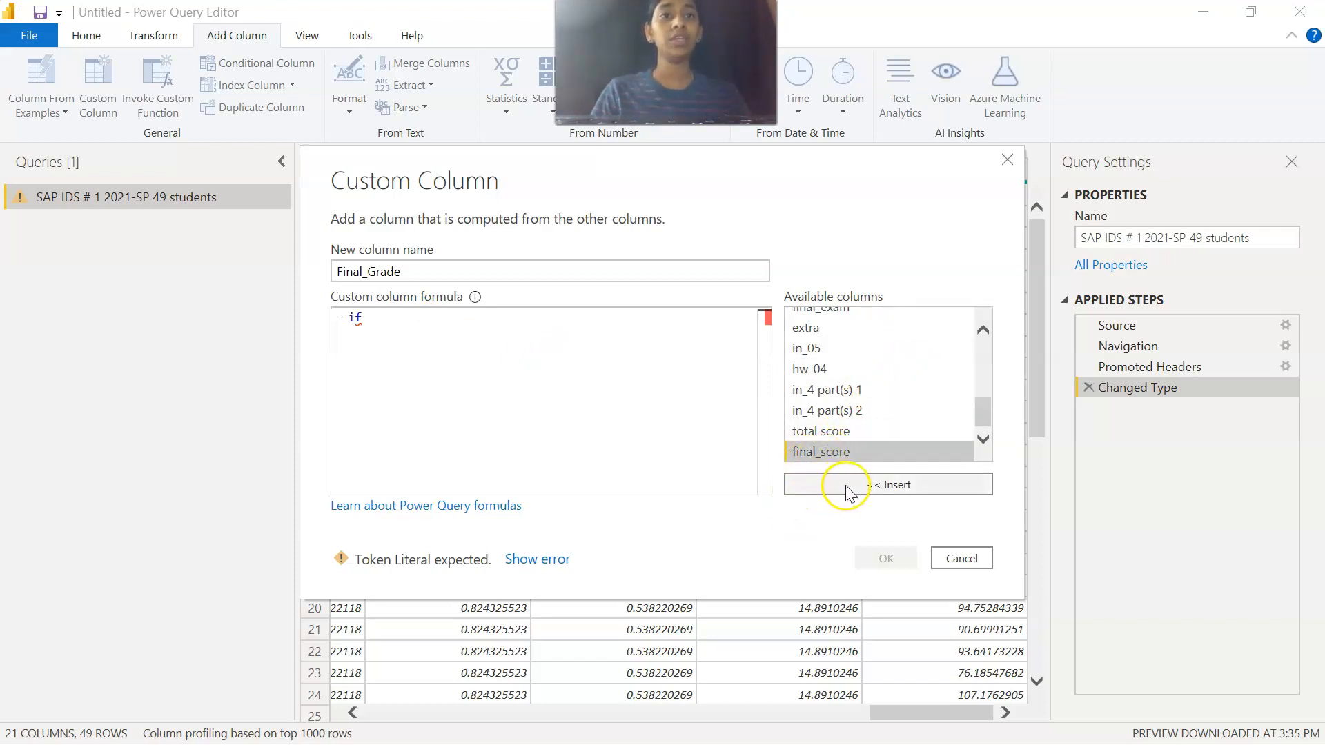
click(886, 485)
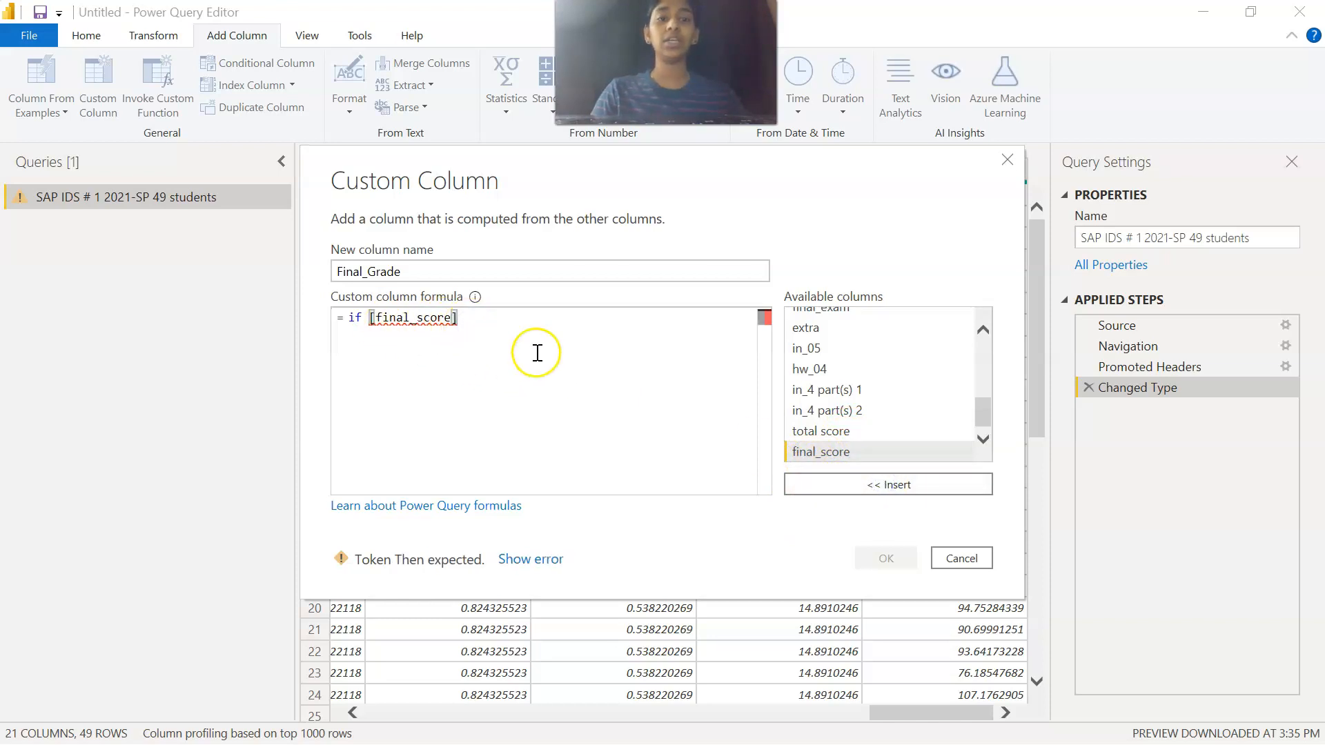
text(>=90 then )
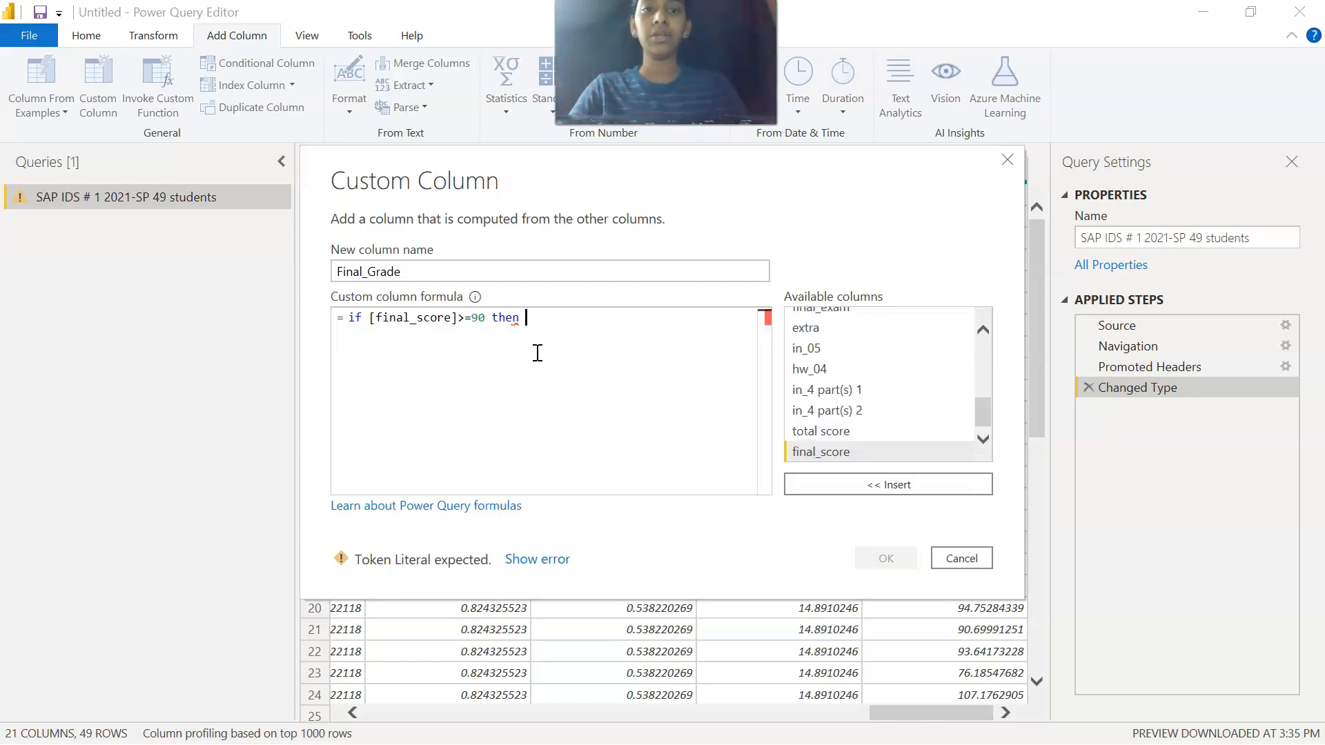
text("A" else)
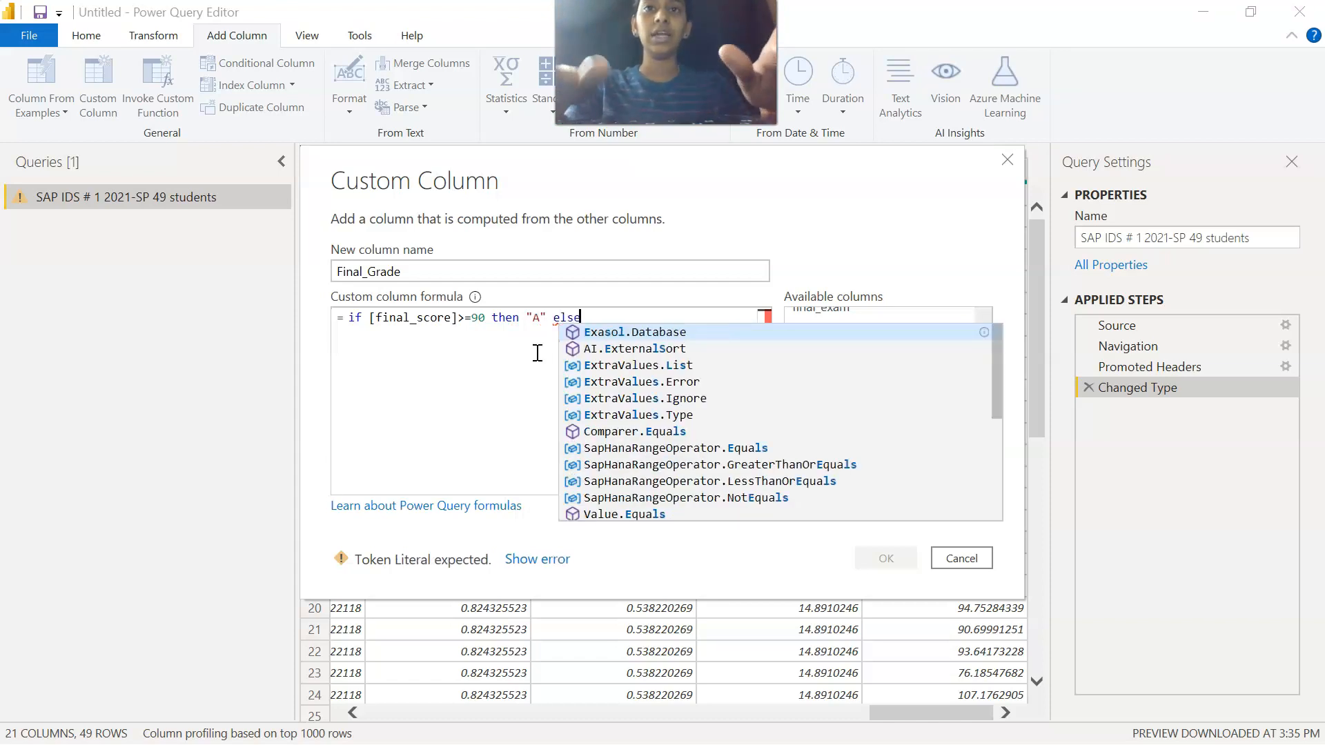
text( if)
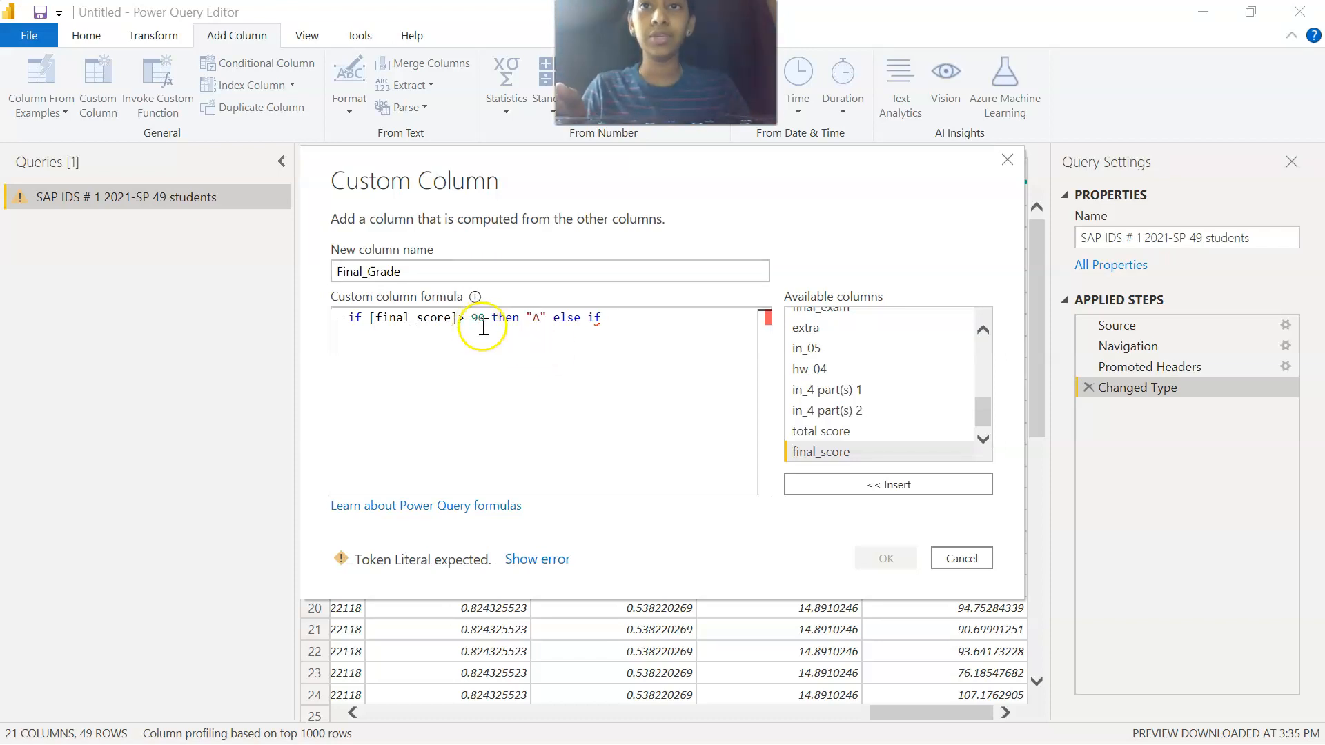
Reuse the final_score condition after "else if", opening a parenthesis and making it ([final_score]<90.
shift+click(381, 322)
drag(372, 318, 486, 317)
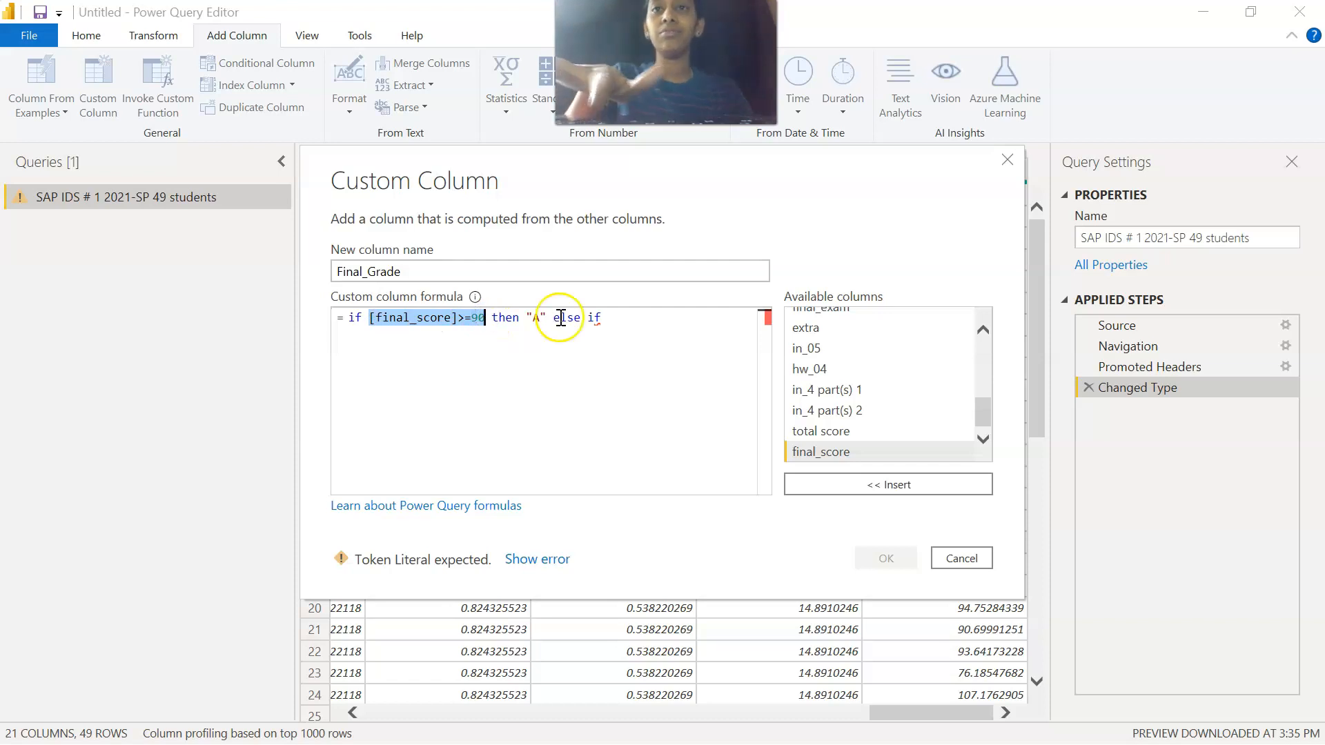
click(610, 318)
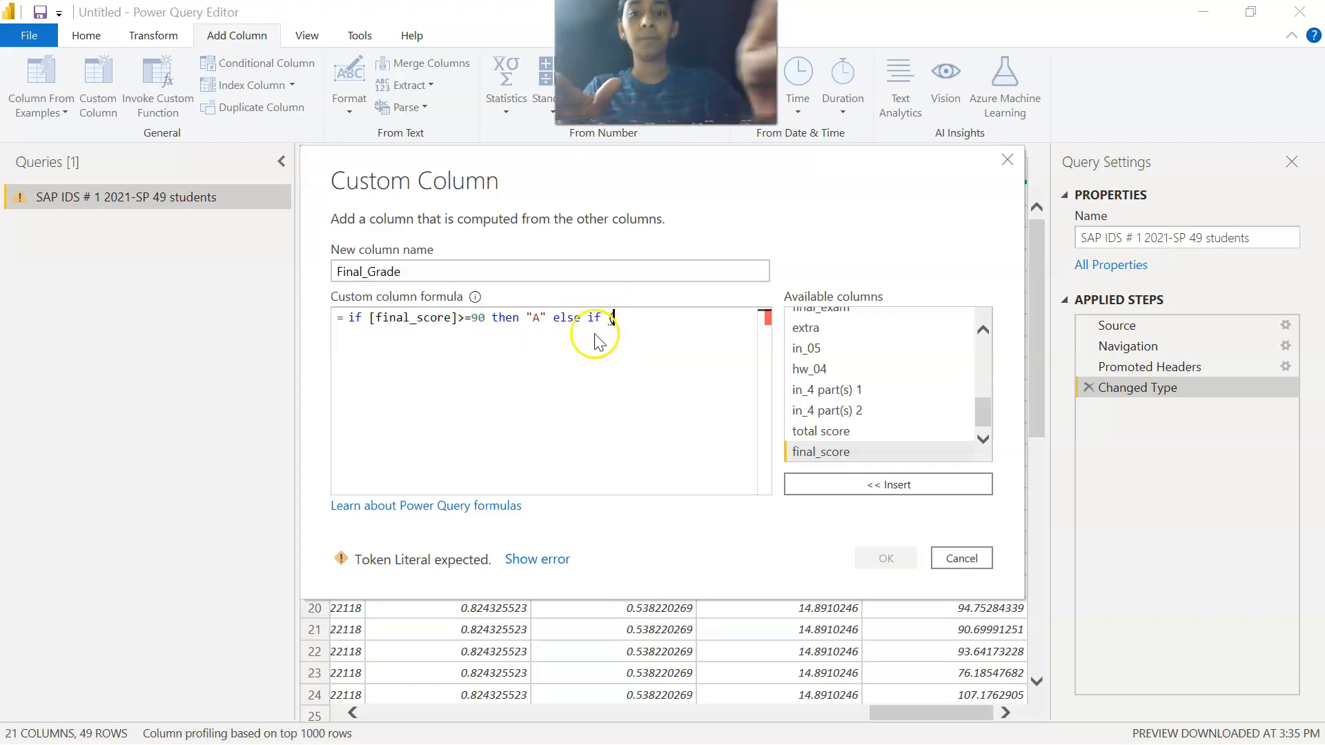
text(()
key(ctrl+v)
key(Left)
key(Left)
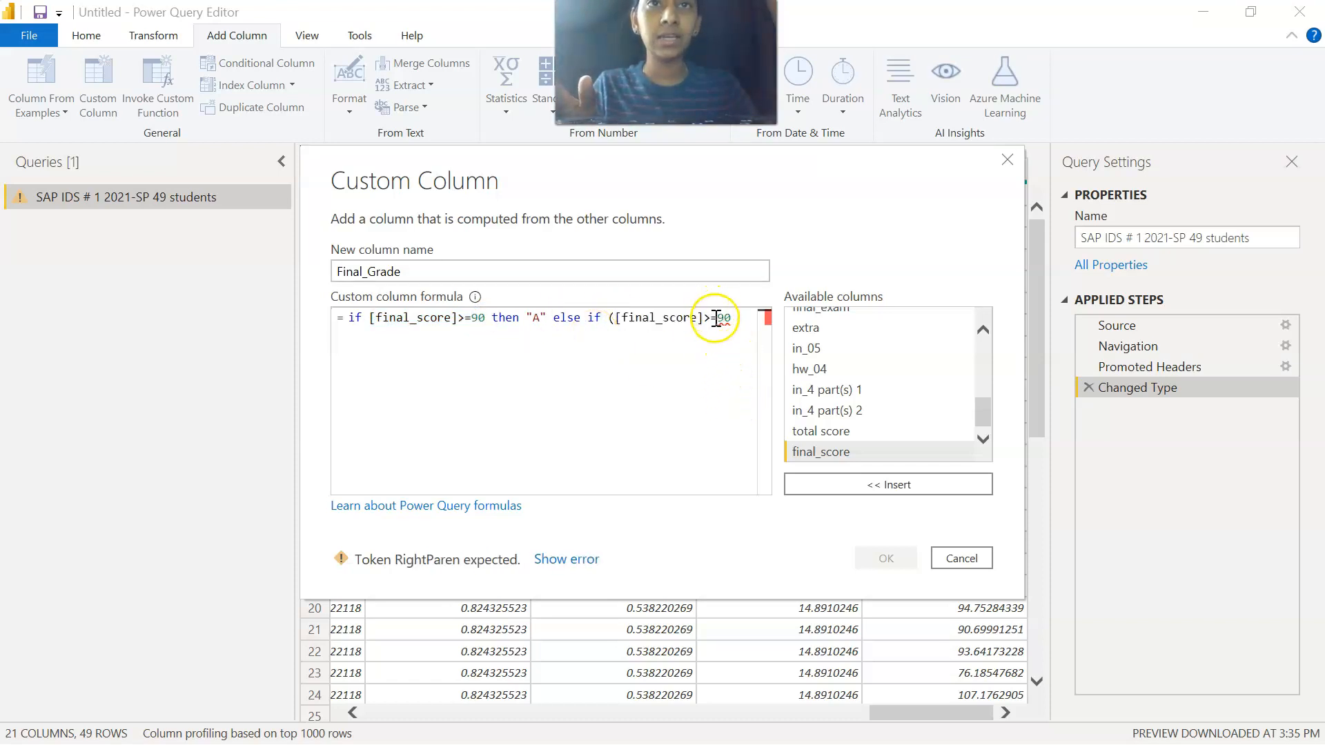
key(BackSpace)
key(BackSpace)
text(<)
click(729, 317)
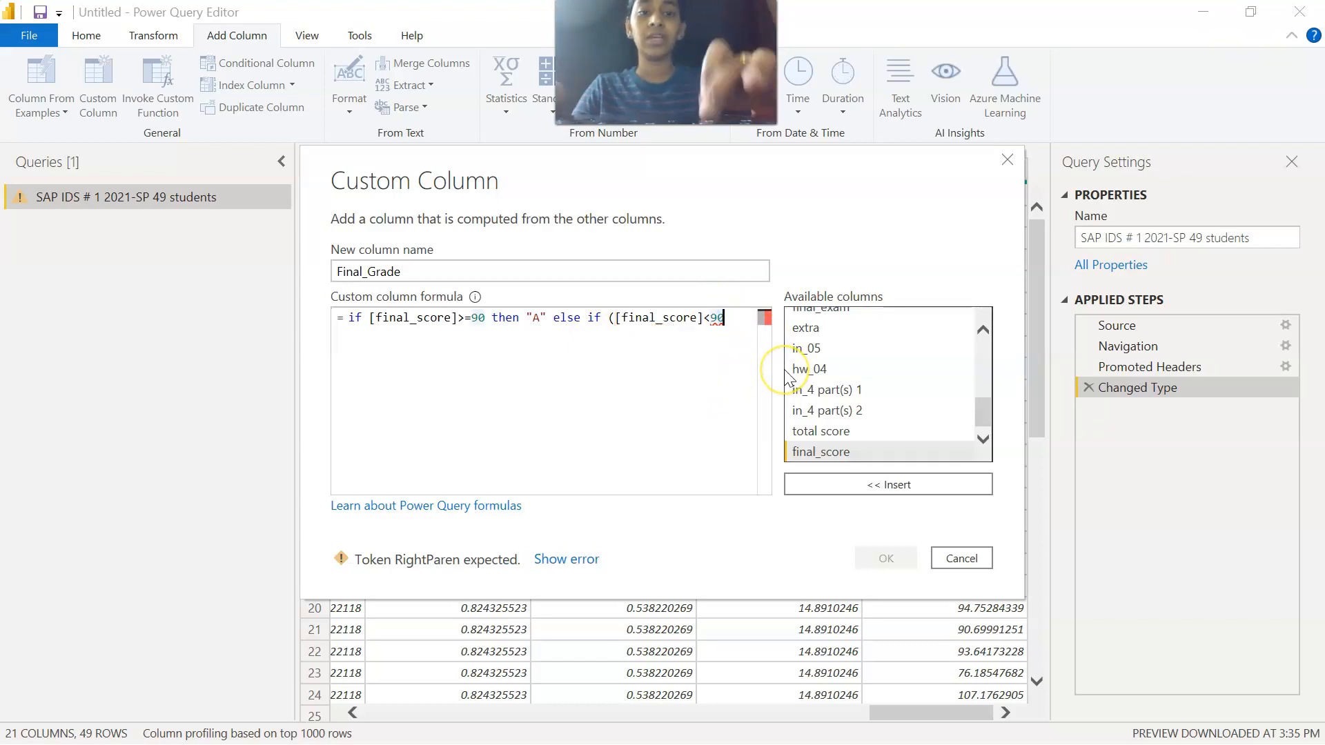
Complete the second grade condition with: and [final_score]>=80) then "B".
text(and)
text([final_score]>=90)
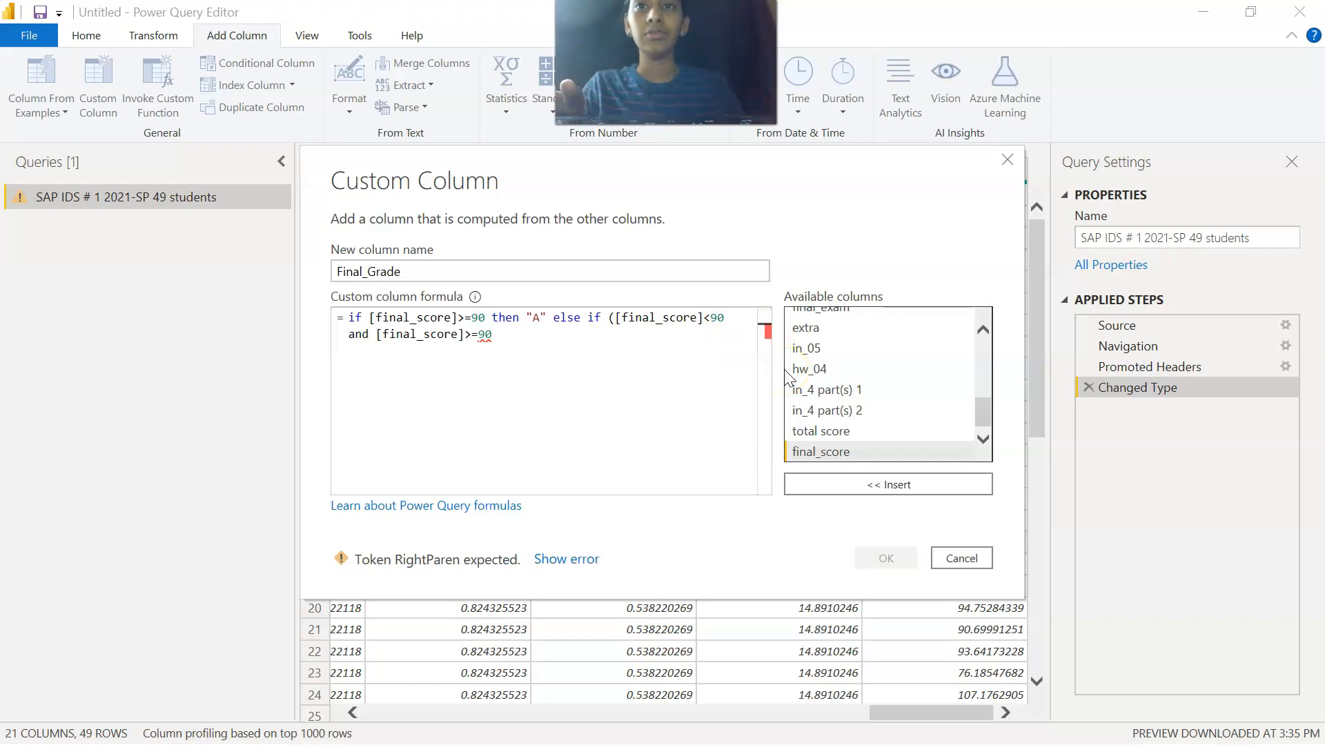
click(485, 335)
key(BackSpace)
text(80) then ")
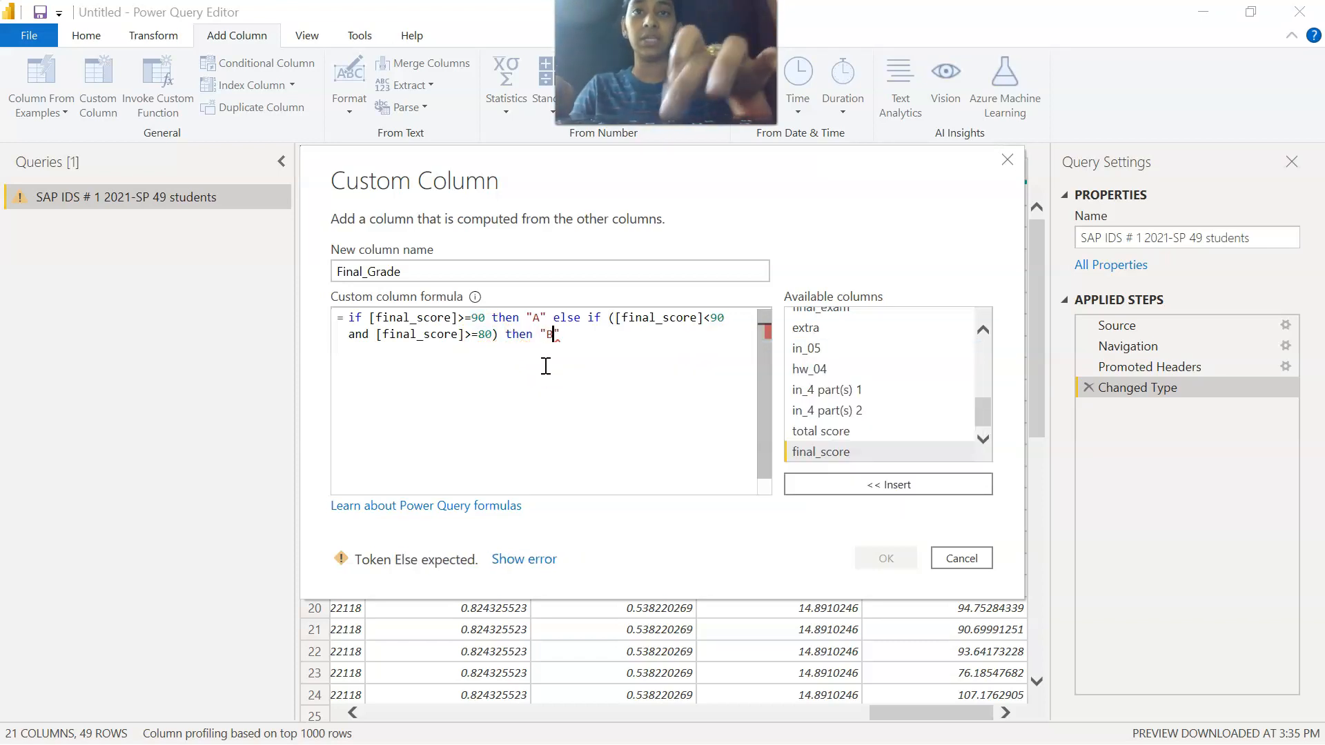
text(B)
Duplicate the whole "else if … then "B"" clause at the end of the formula.
click(550, 317)
drag(550, 318, 542, 345)
key(ctrl+c)
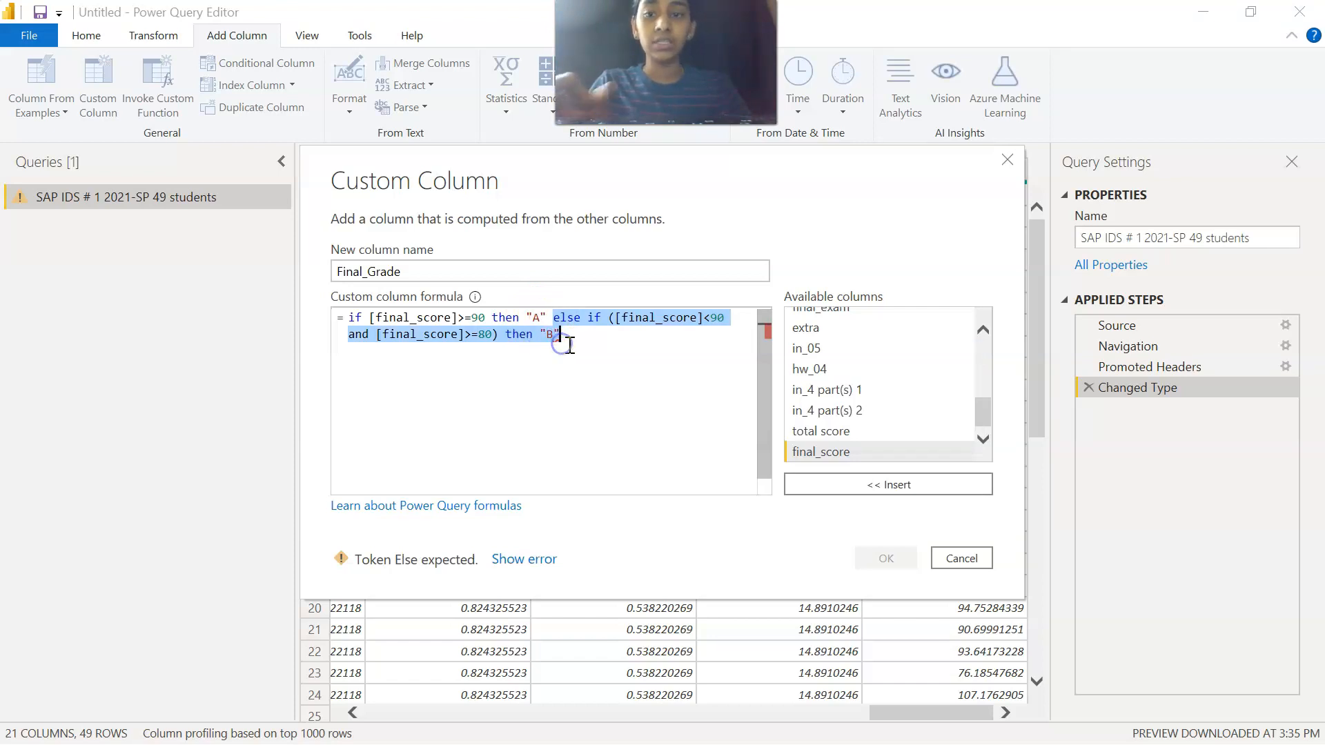
click(592, 337)
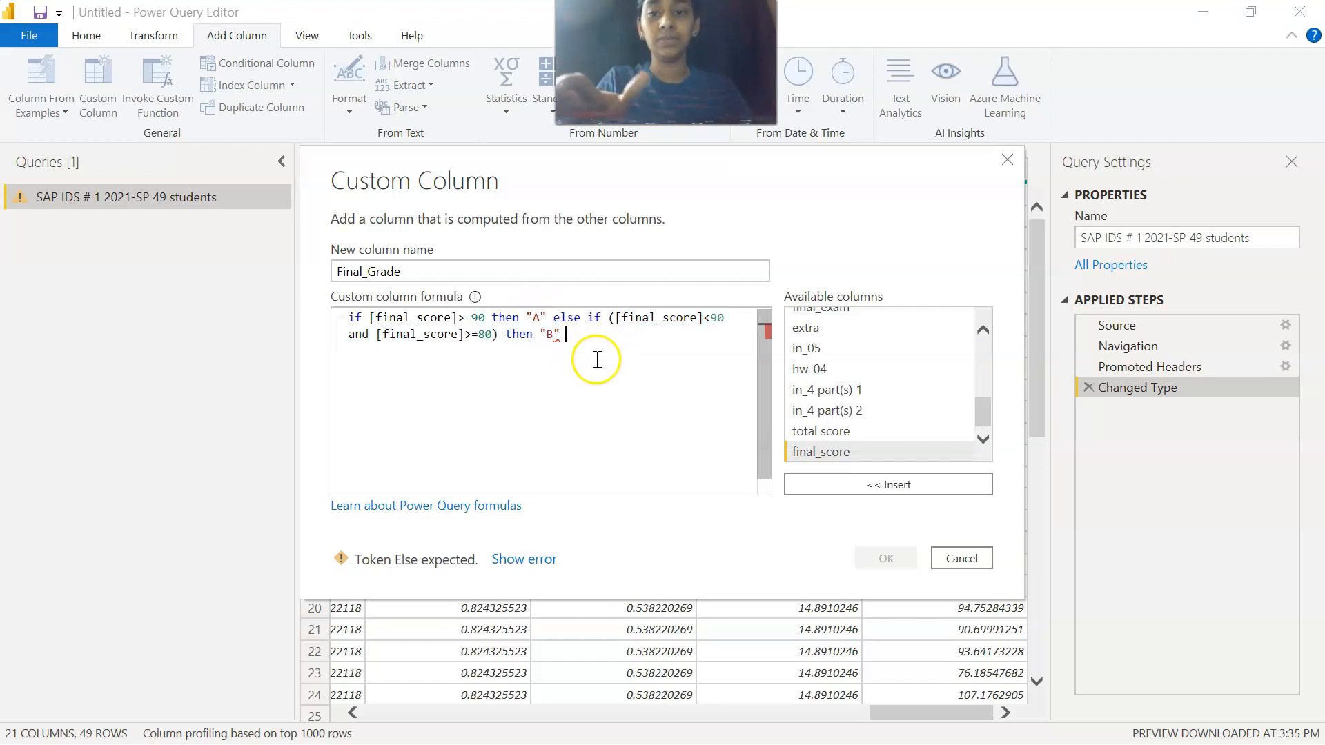
key(ctrl+v)
Set the duplicated clause's score limits to <80 and >=70.
click(730, 336)
key(BackSpace)
text(9)
key(BackSpace)
text(8)
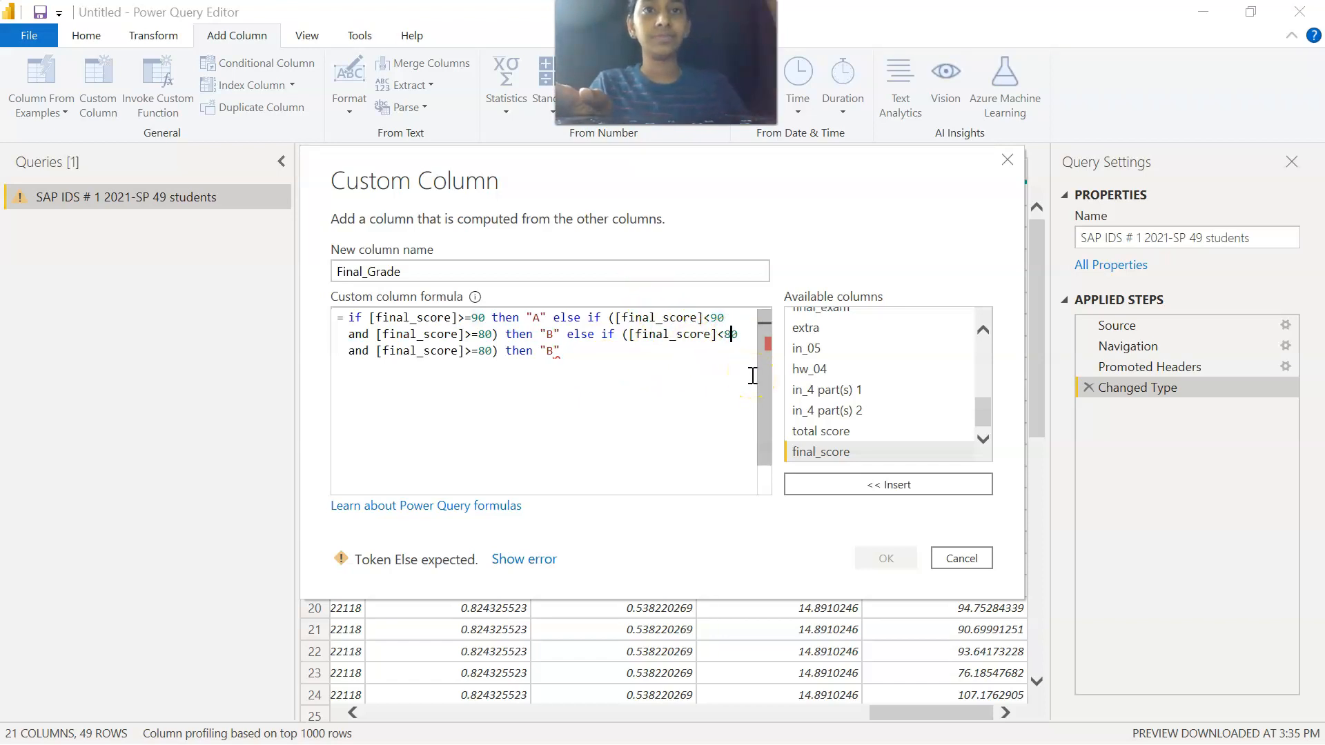
mouse_move(485, 353)
mouse_down()
mouse_move(541, 406)
mouse_move(508, 370)
mouse_move(467, 363)
mouse_move(491, 370)
mouse_move(478, 373)
mouse_up()
text(=)
key(BackSpace)
text(7)
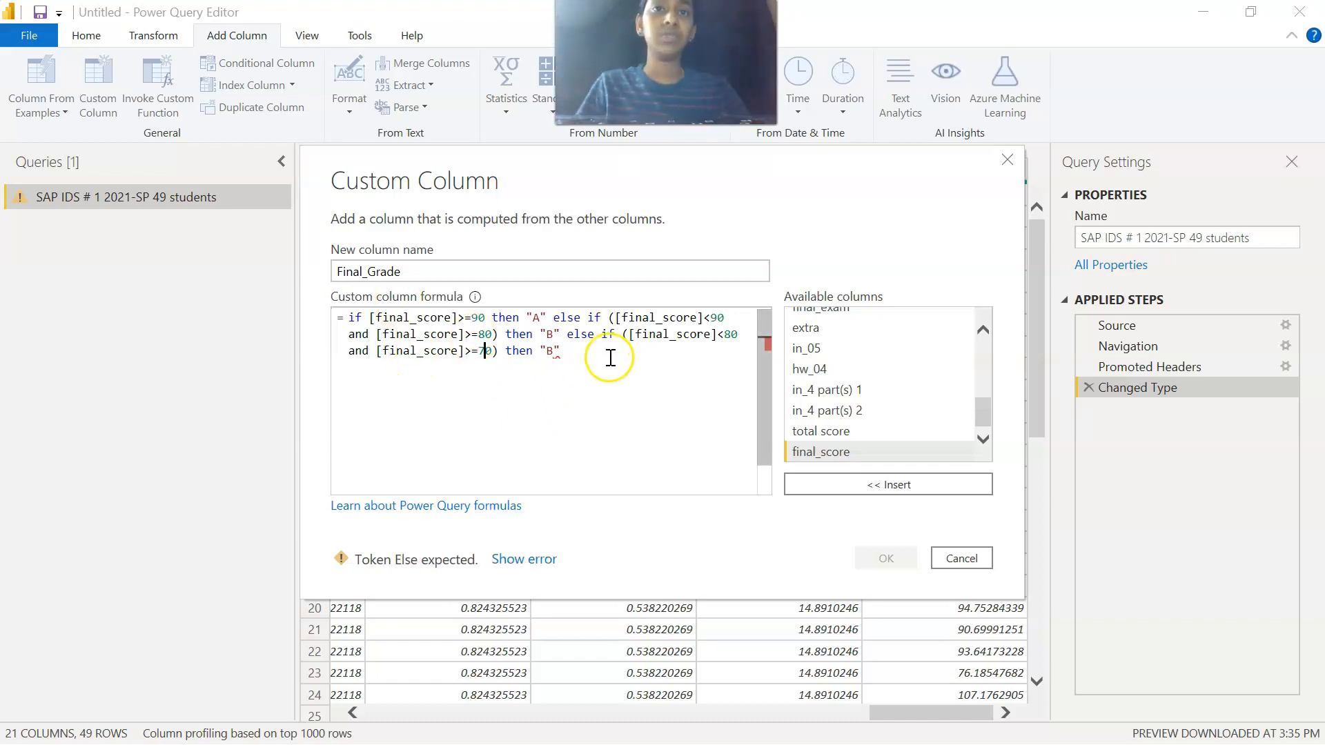
Change the grade returned by the last clause of the formula to "C".
click(550, 354)
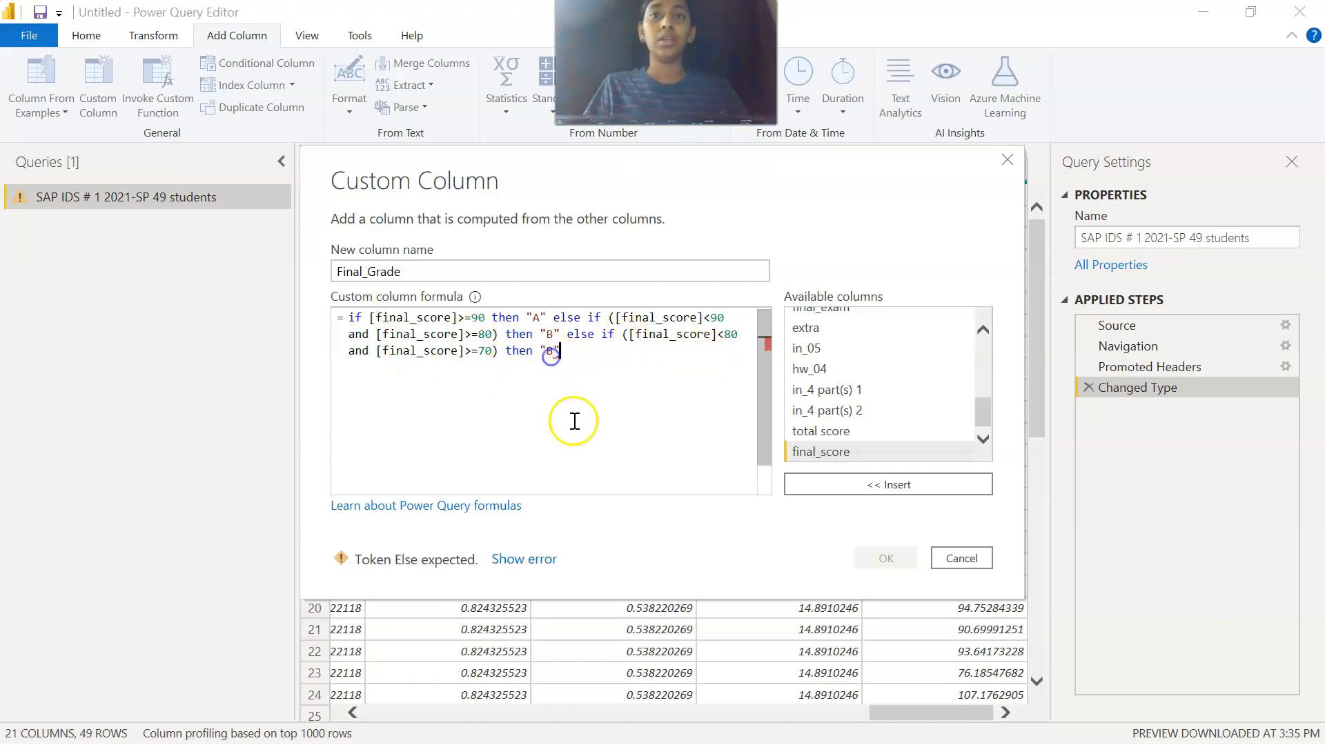
click(554, 351)
key(BackSpace)
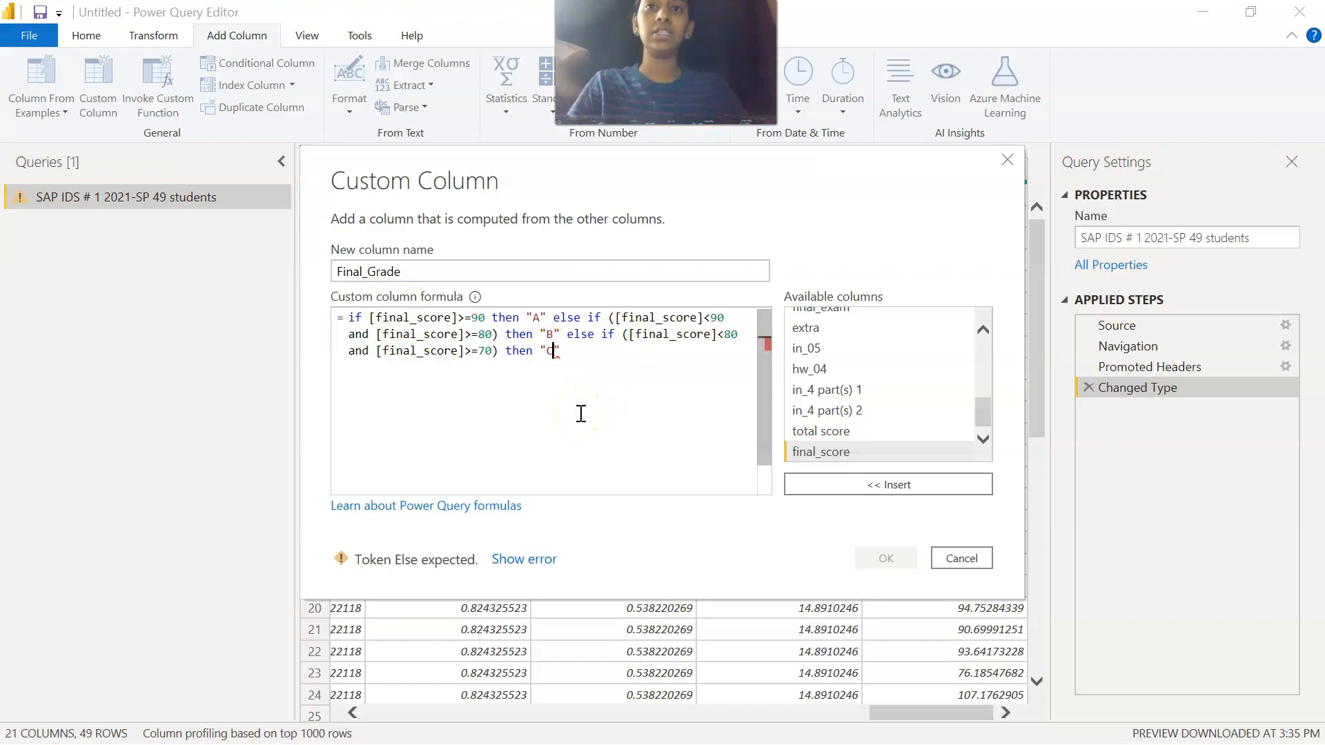
Duplicate the whole "else if … then "C"" clause at the end of the formula.
drag(567, 334, 574, 351)
key(ctrl+c)
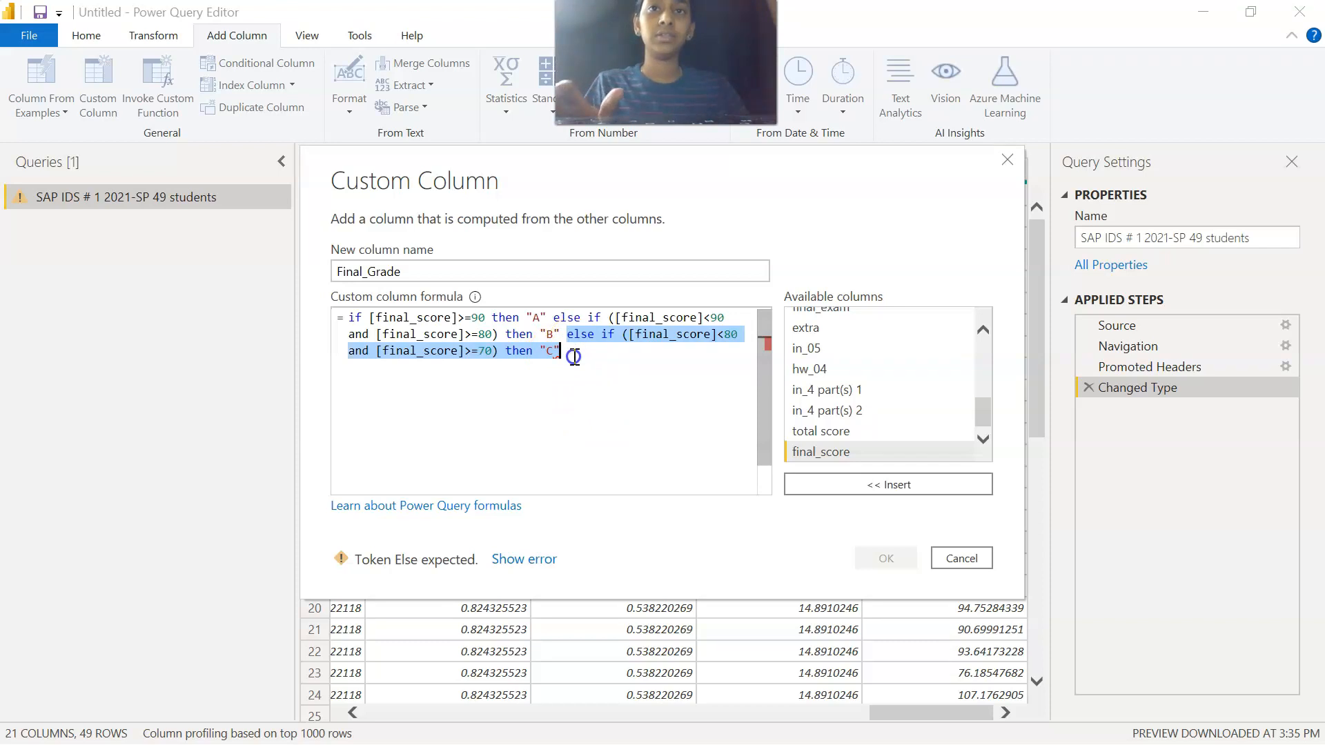
click(592, 352)
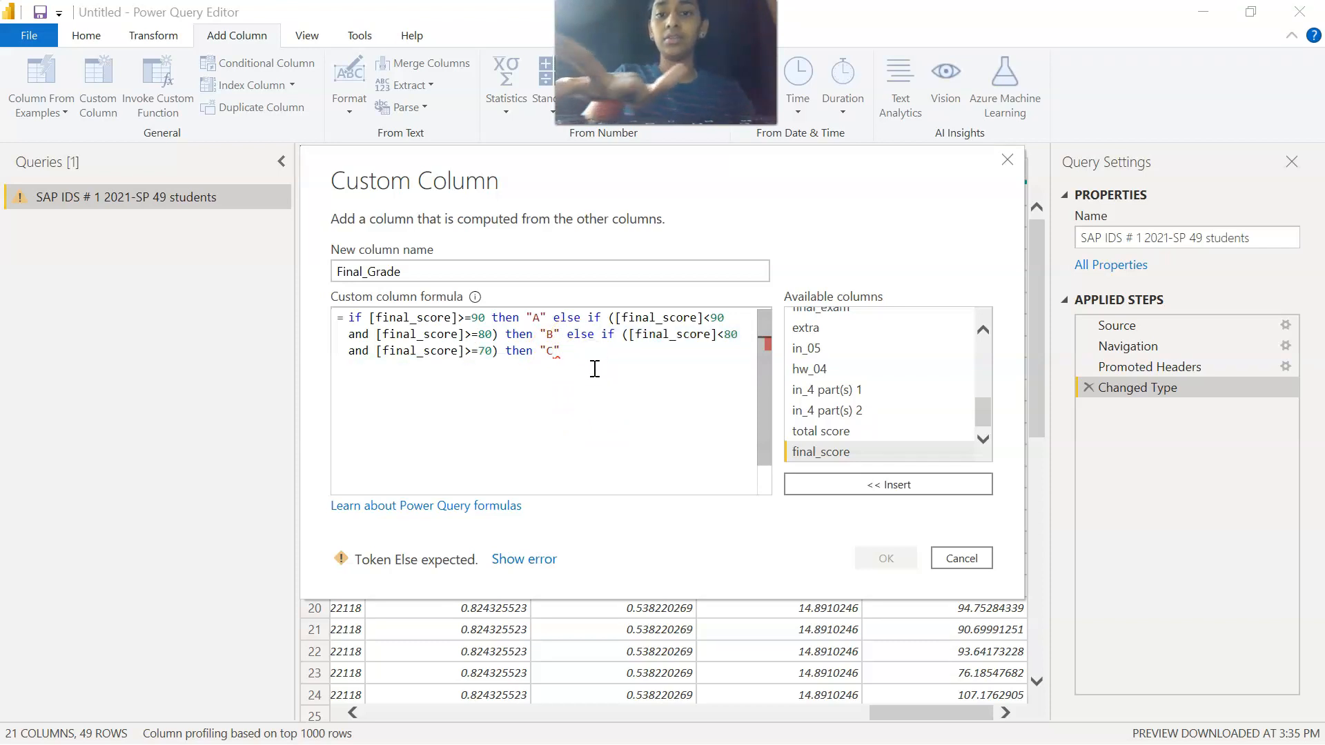
key(ctrl+v)
Set the copied clause's score limits to <70 and >=60 and its returned grade to "D".
double_click(728, 352)
text(70)
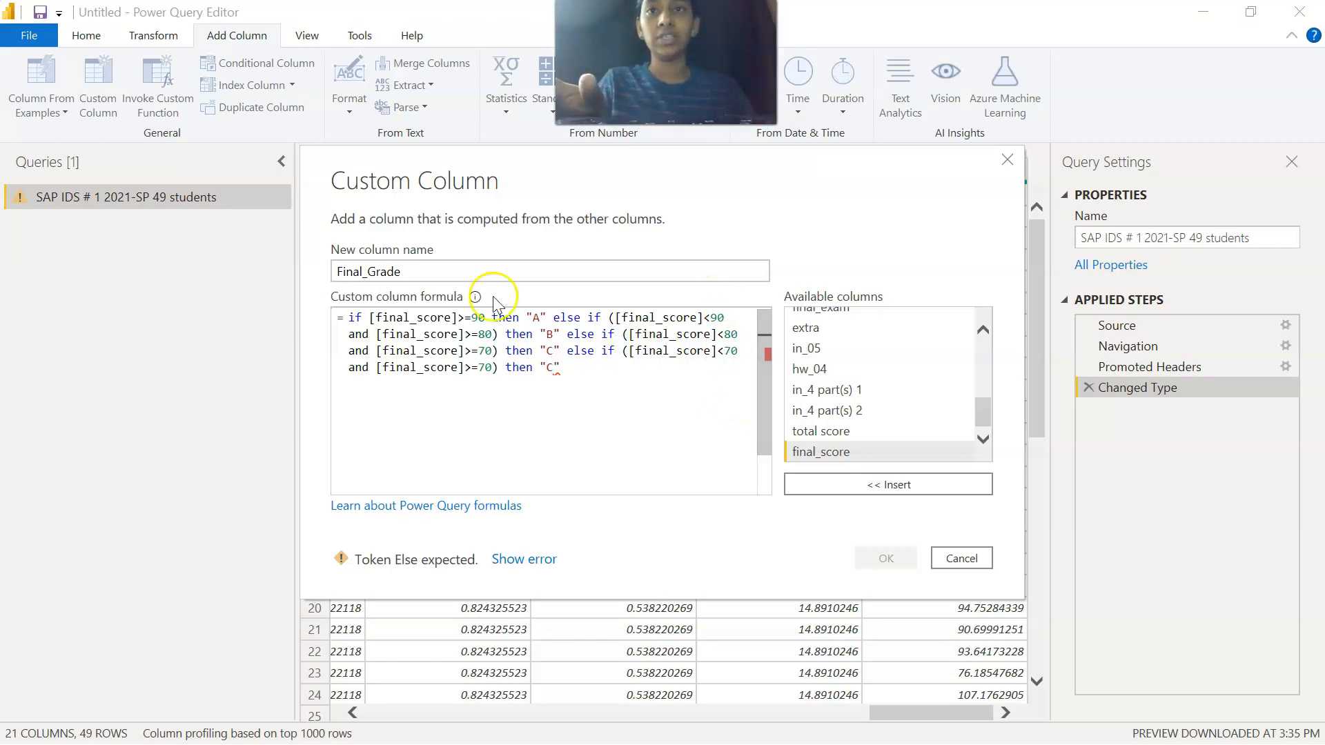
click(482, 367)
key(BackSpace)
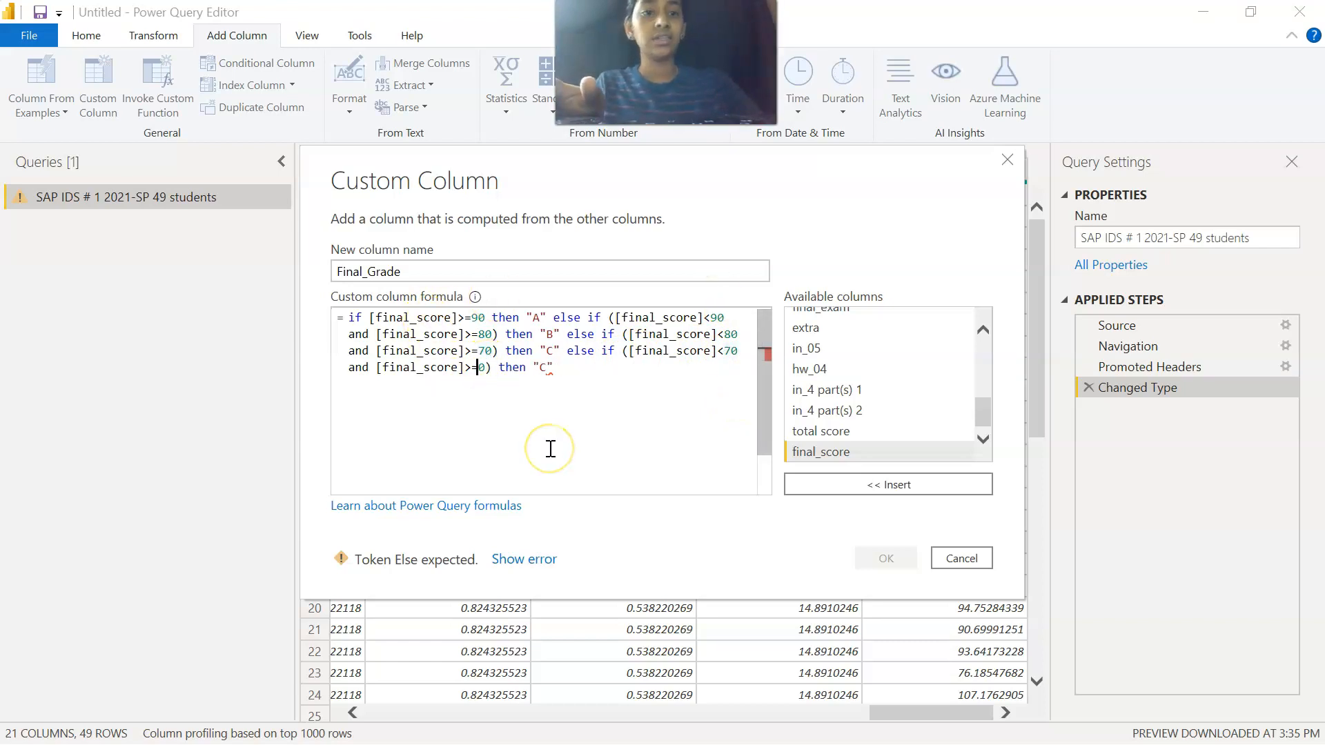
text(6)
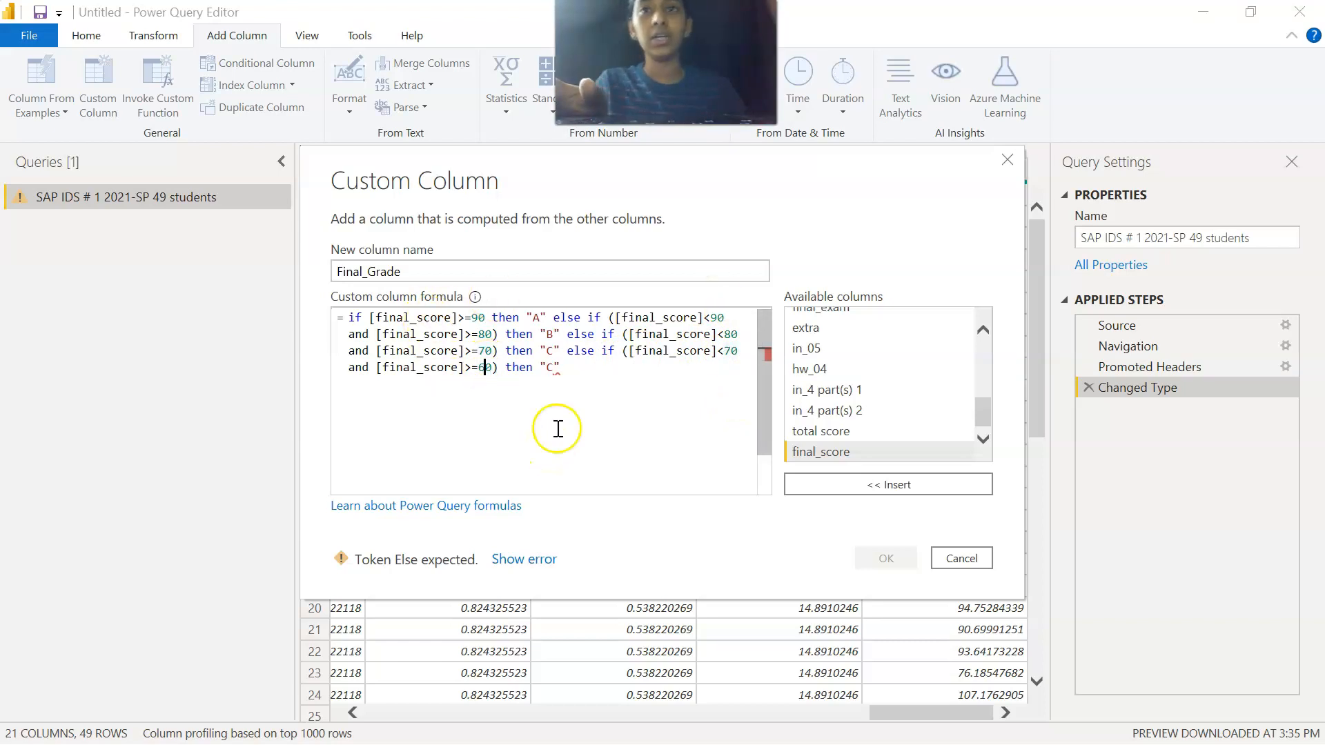
click(559, 369)
key(BackSpace)
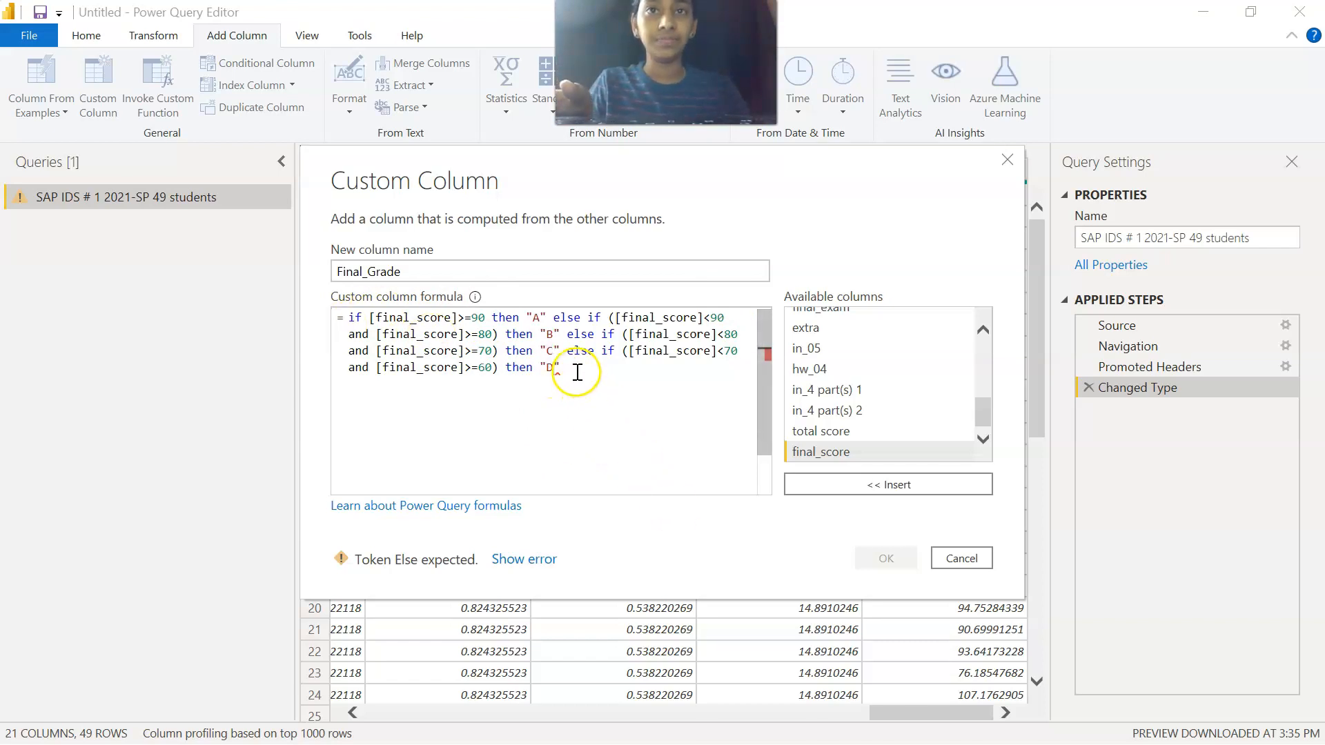
Finish the formula with else "F" and create the Final_Grade column.
text(e)
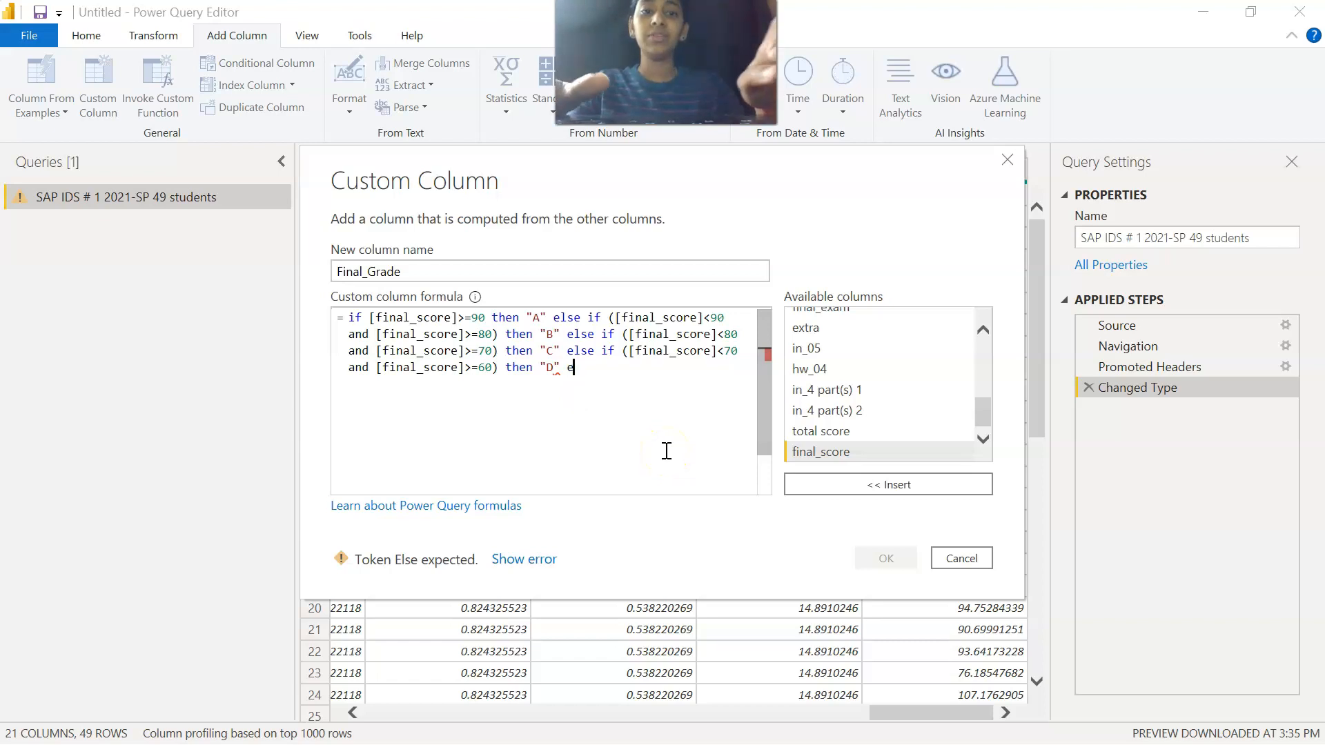
text(lse )
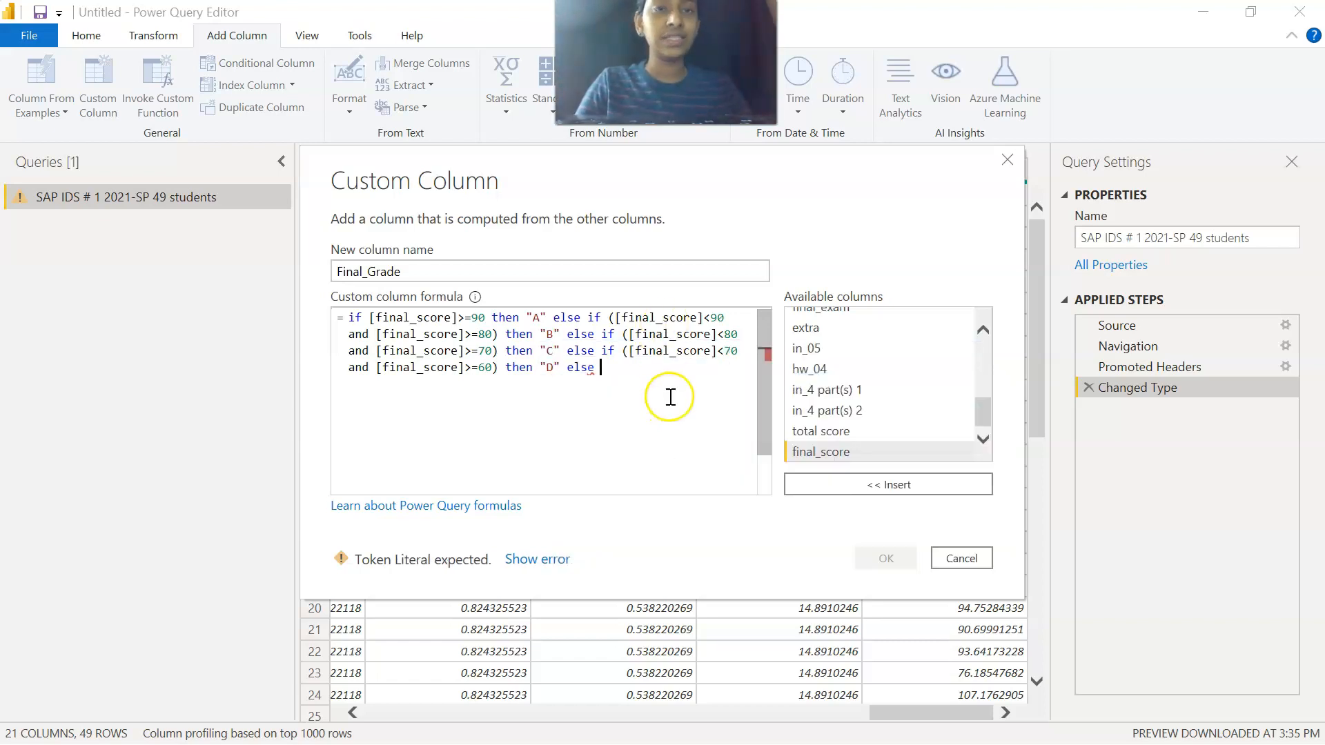
text("F")
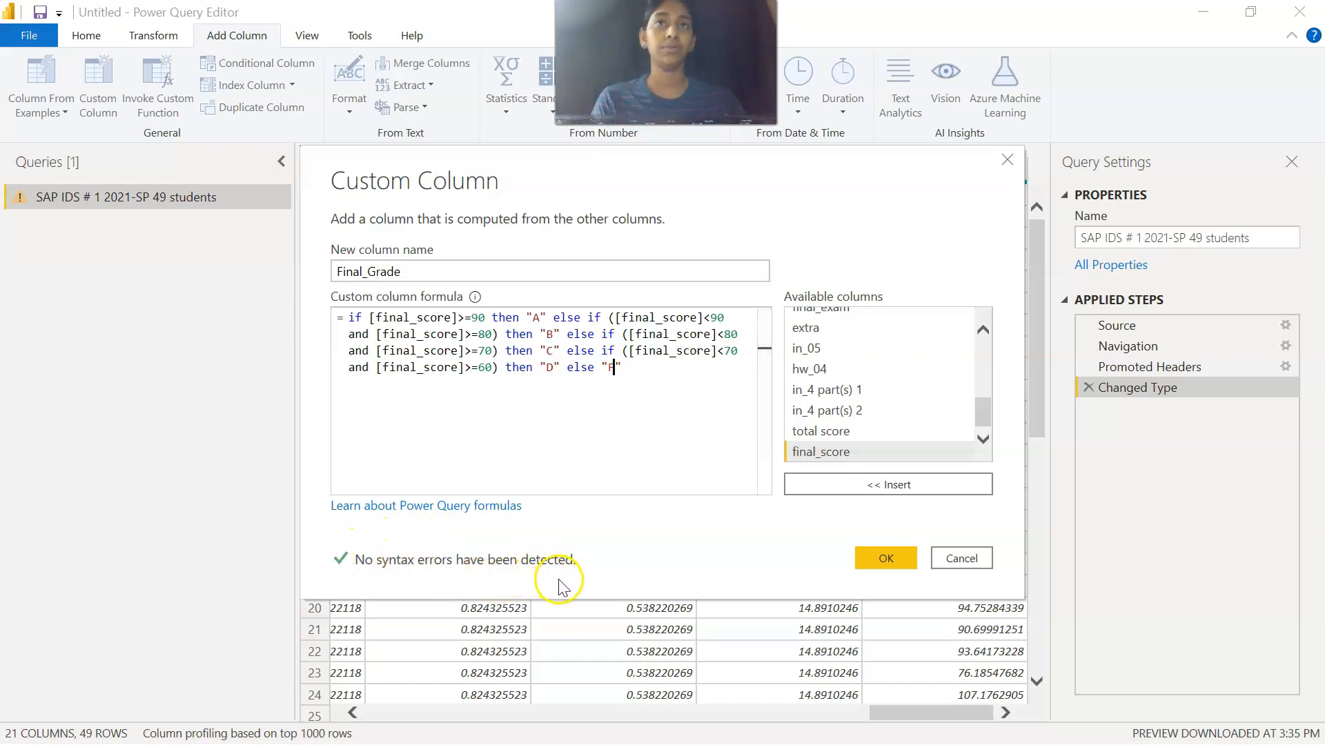
click(876, 561)
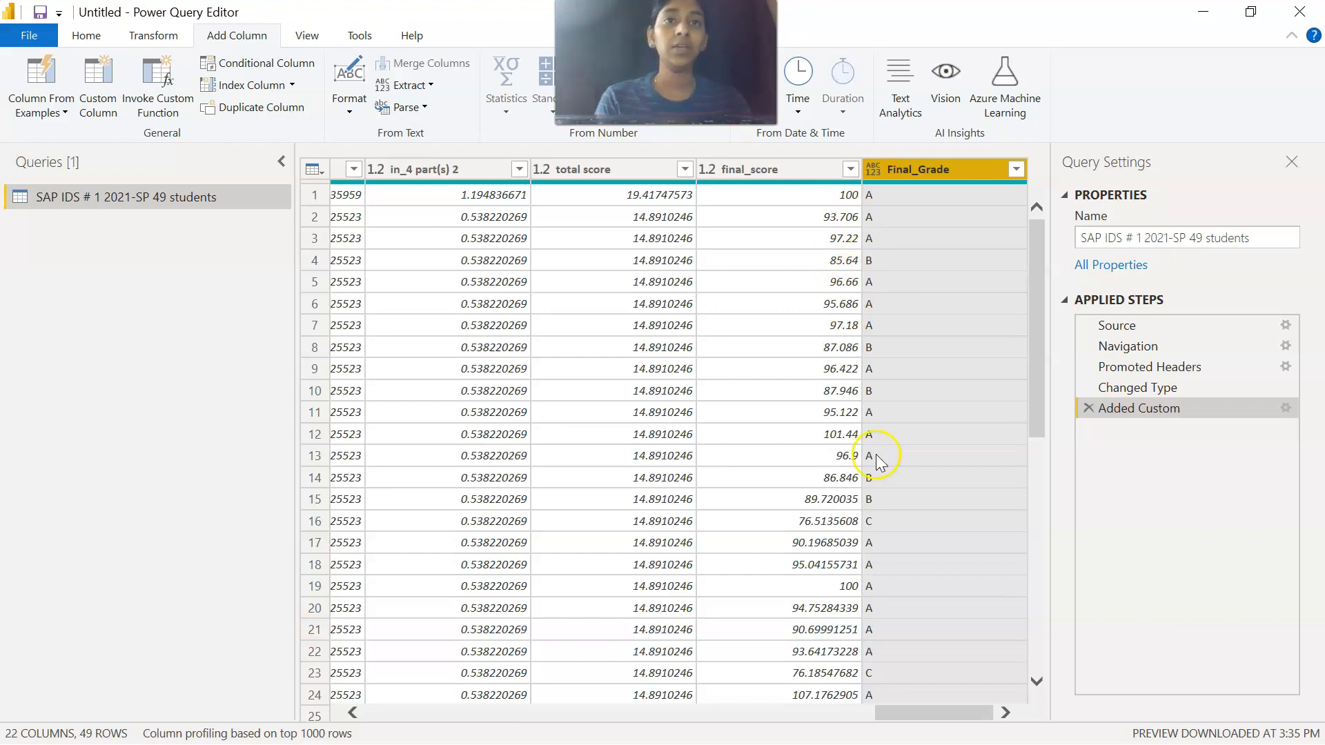
Return from the query editor to the report and apply the pending query changes.
scroll(877, 459, down, 3)
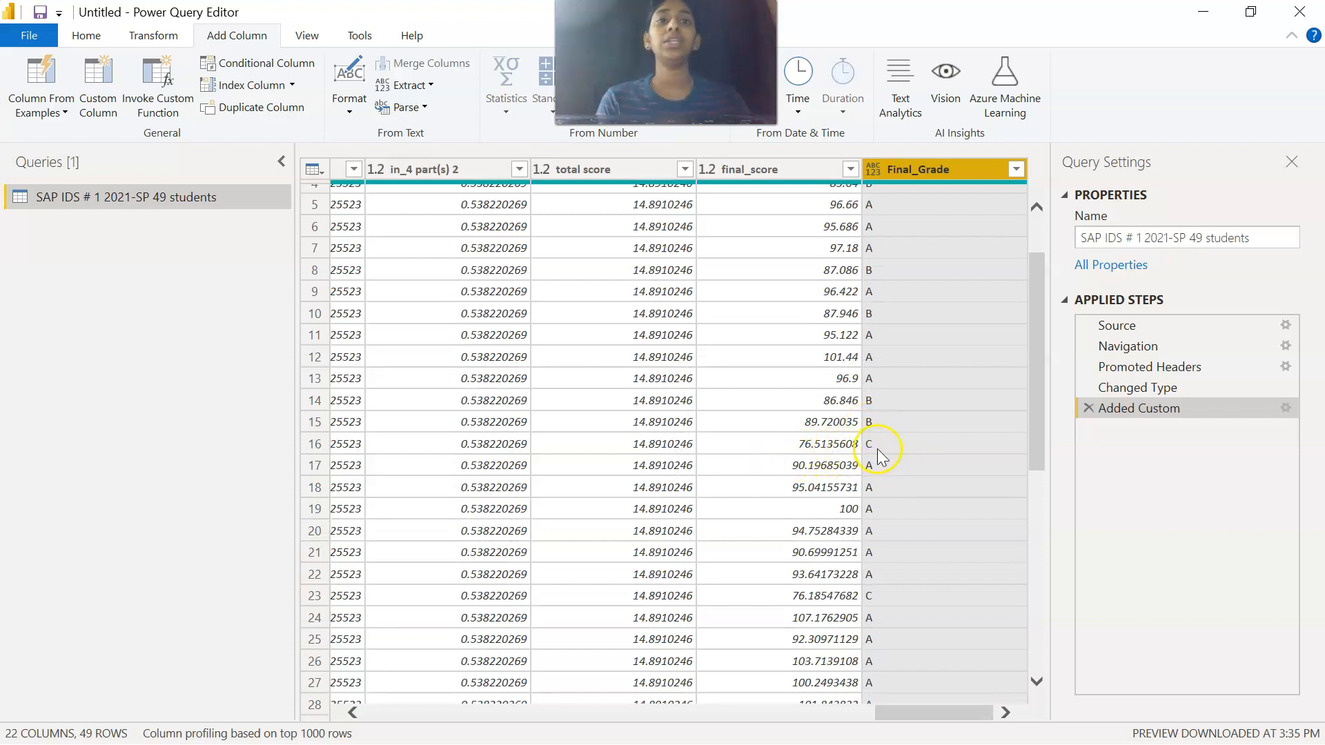
scroll(890, 483, down, 9)
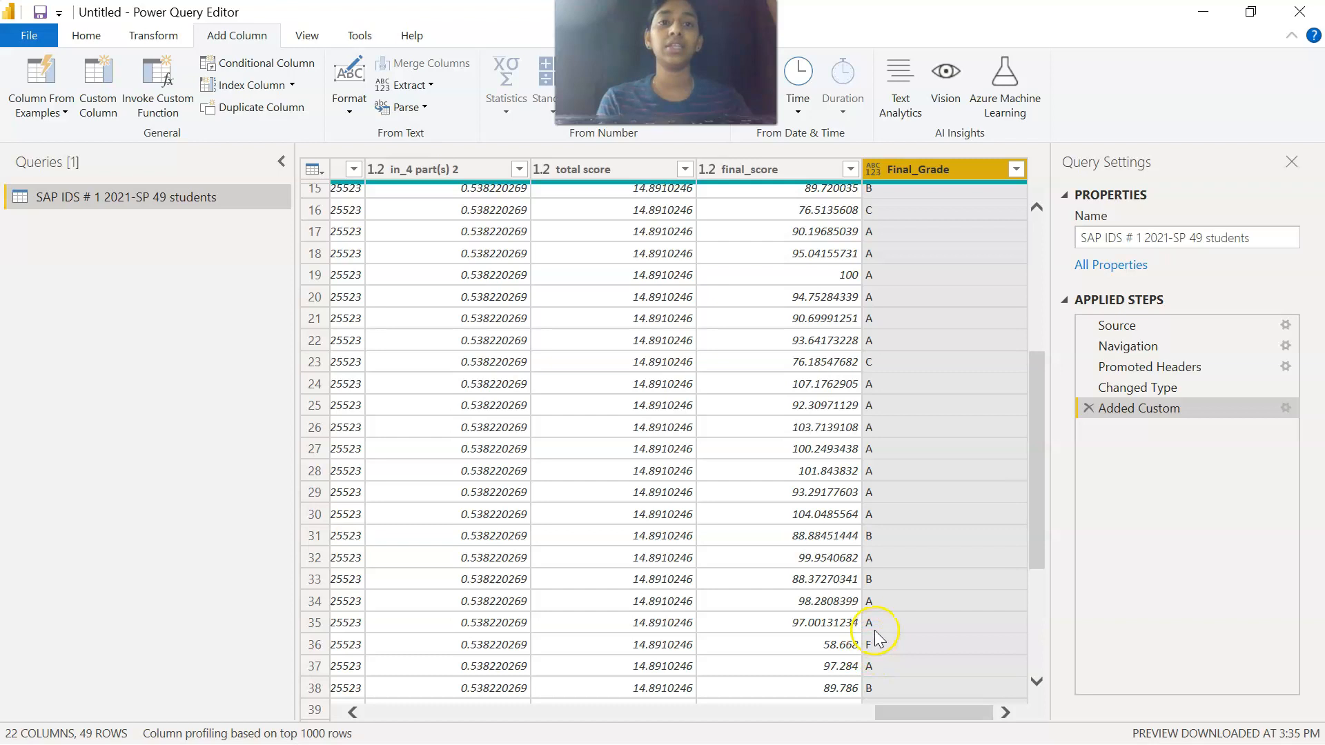
scroll(900, 625, down, 3)
scroll(784, 482, up, 8)
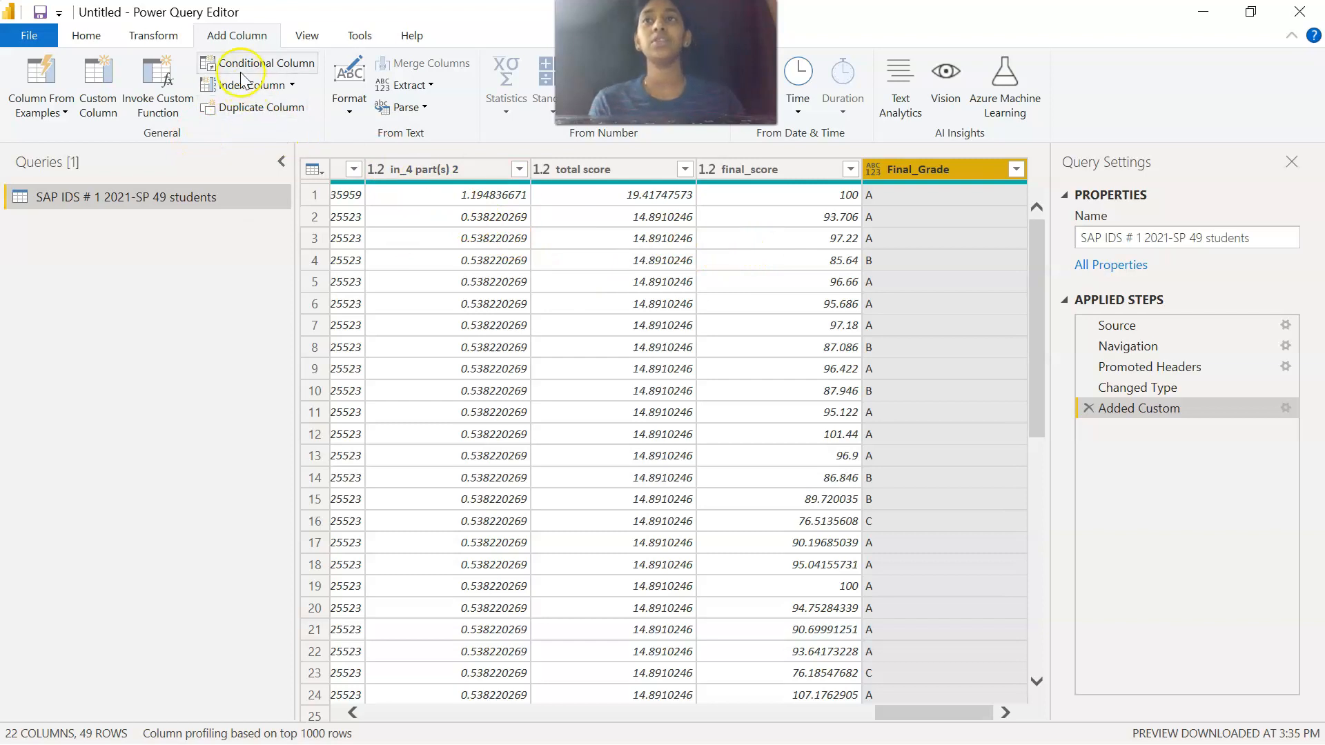
click(86, 38)
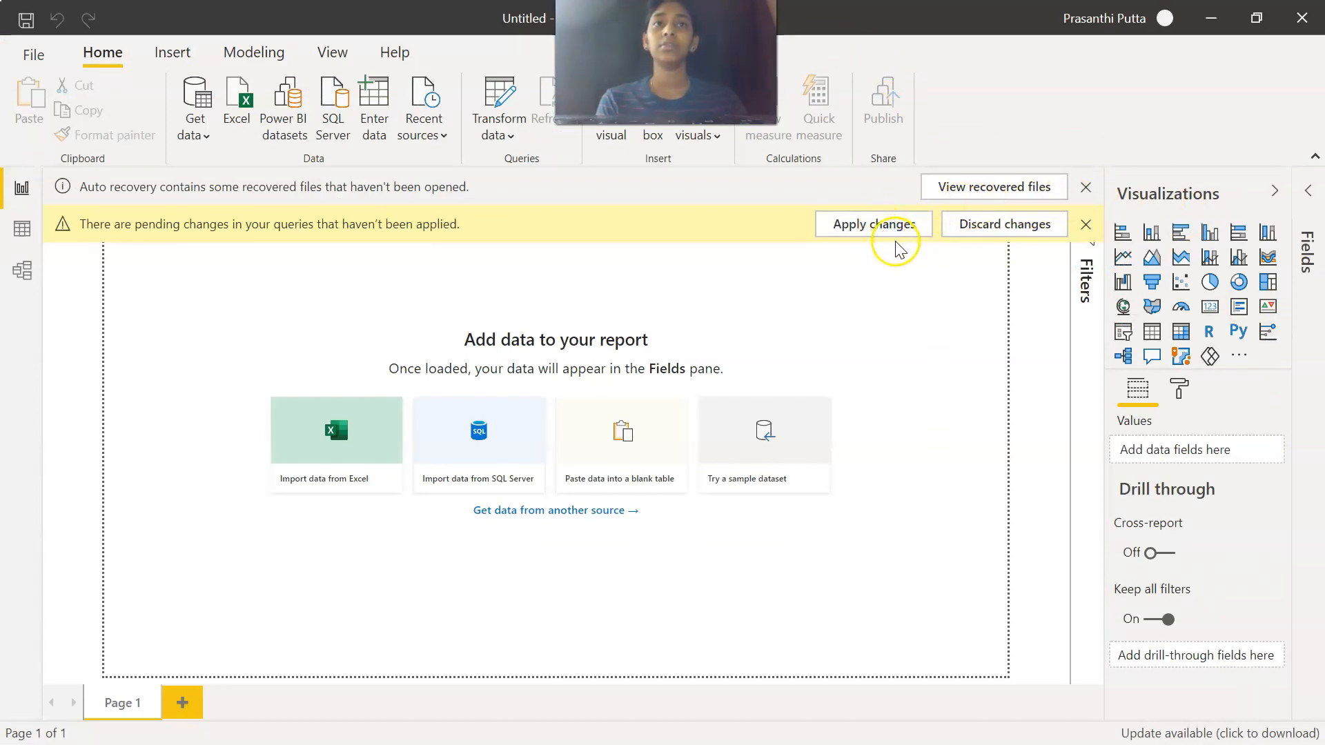
click(873, 226)
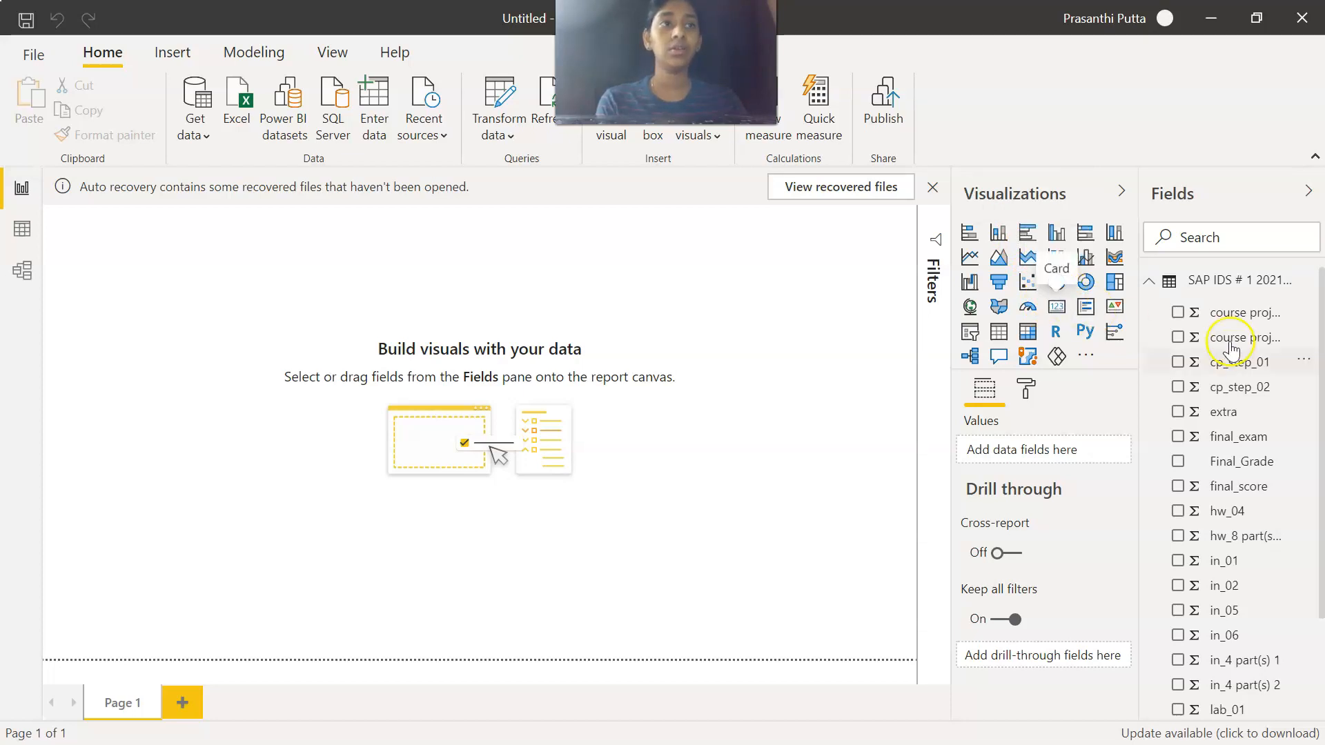
Add a table visual with the students and Final_Grade fields and enlarge it on the page.
scroll(1200, 339, down, 3)
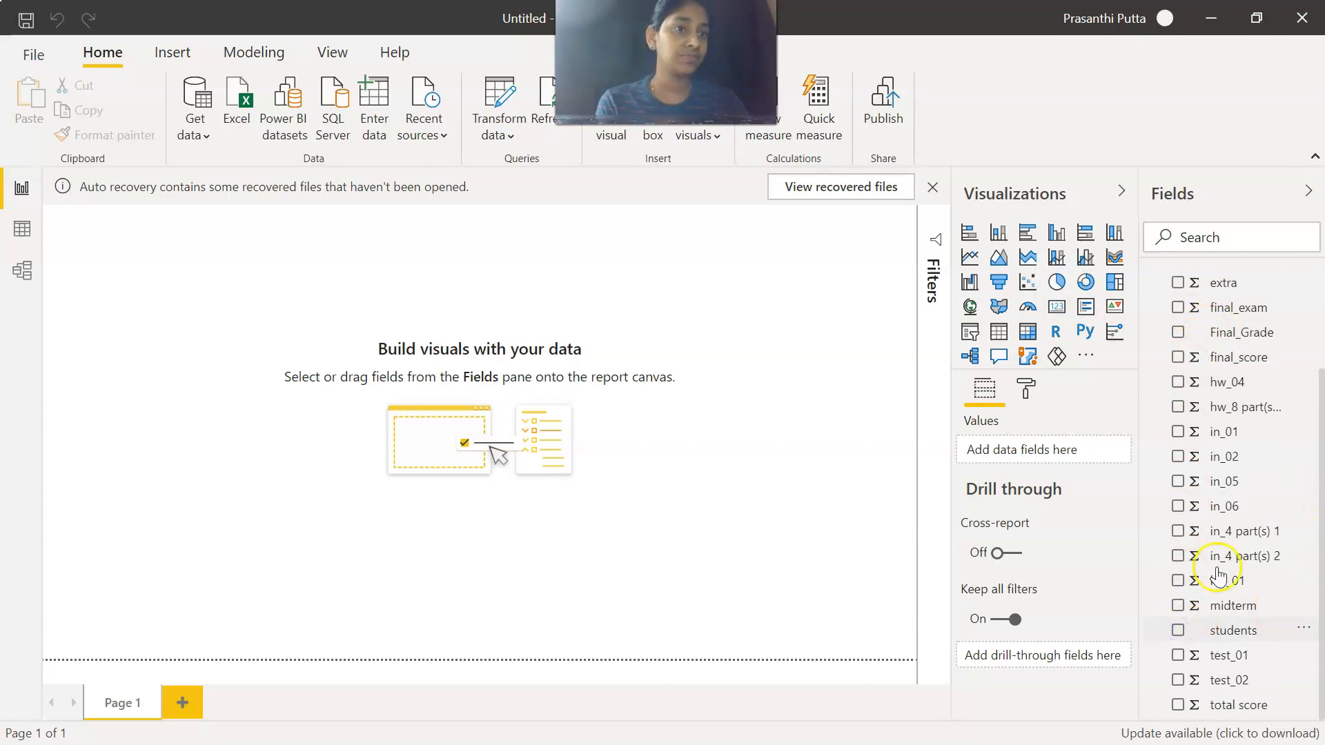
click(1178, 631)
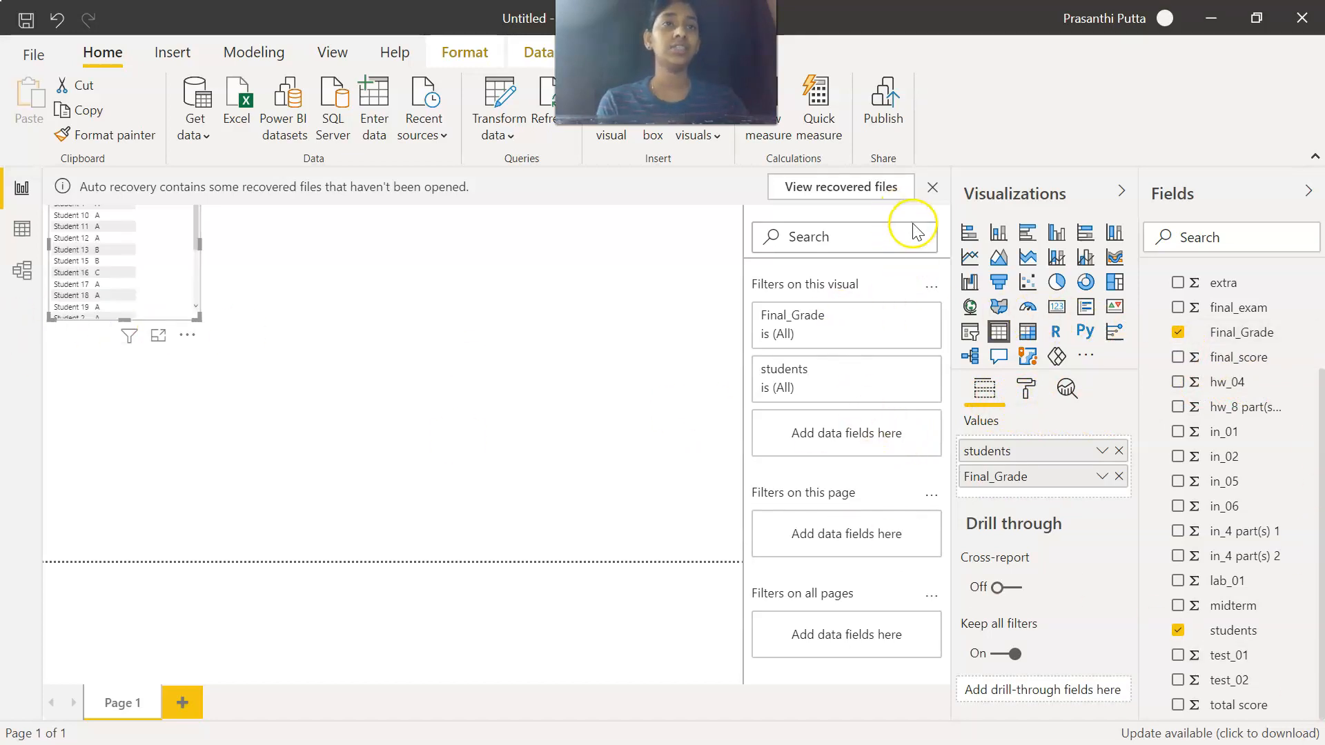
click(294, 407)
drag(196, 319, 331, 444)
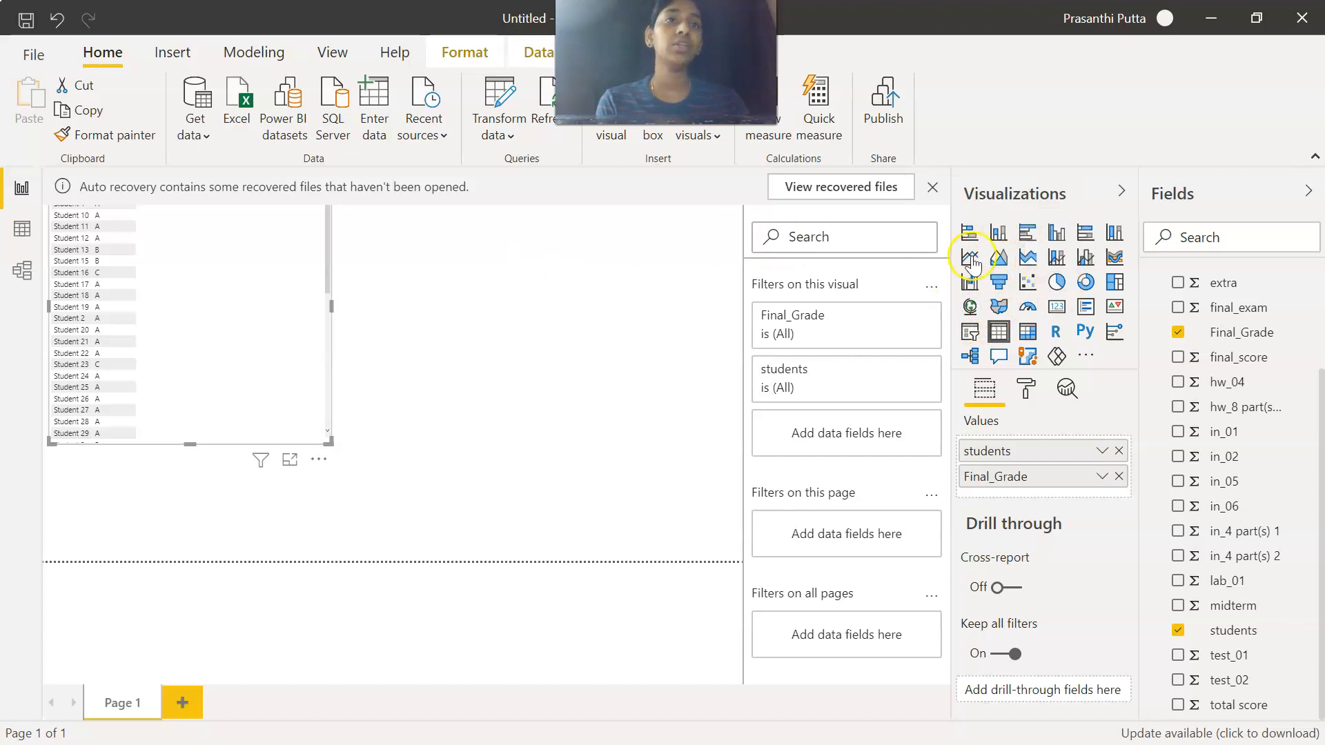
Convert the table to a pie chart with Final_Grade as details and the count of students as values.
click(1051, 277)
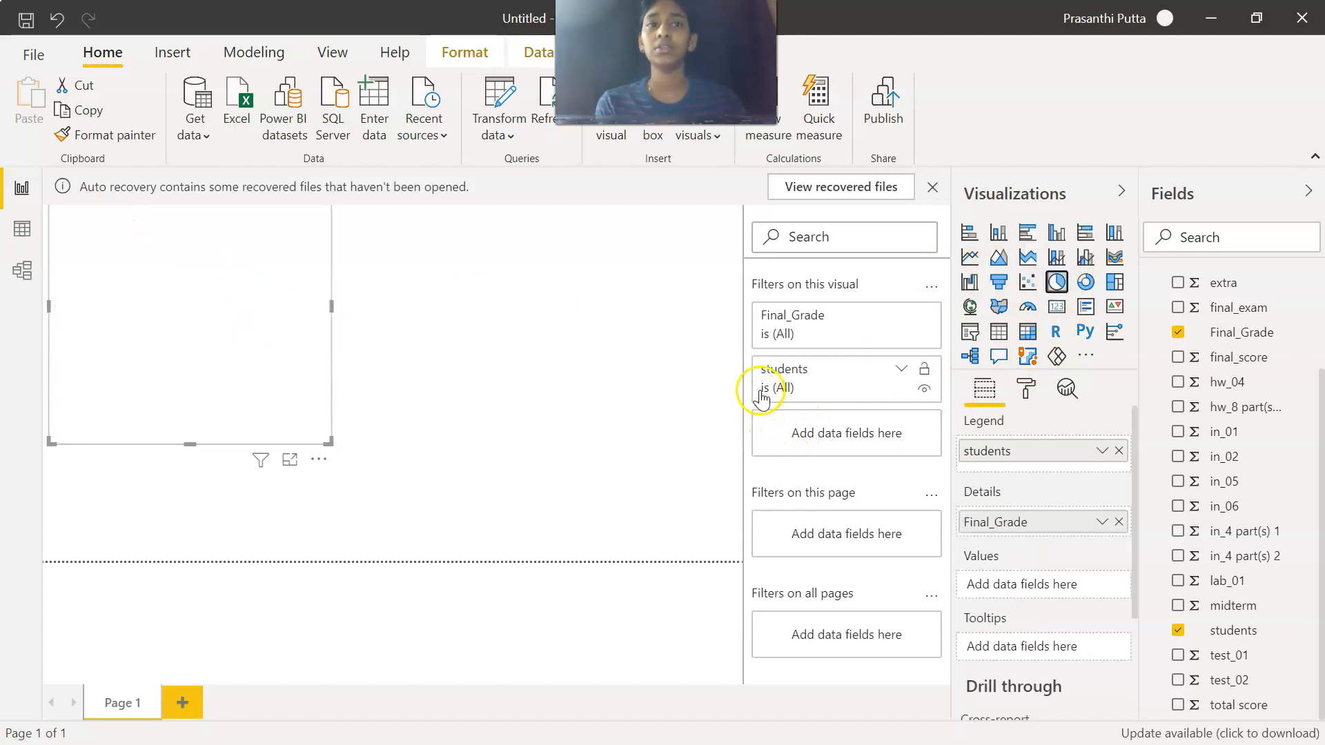
scroll(1041, 490, down, 1)
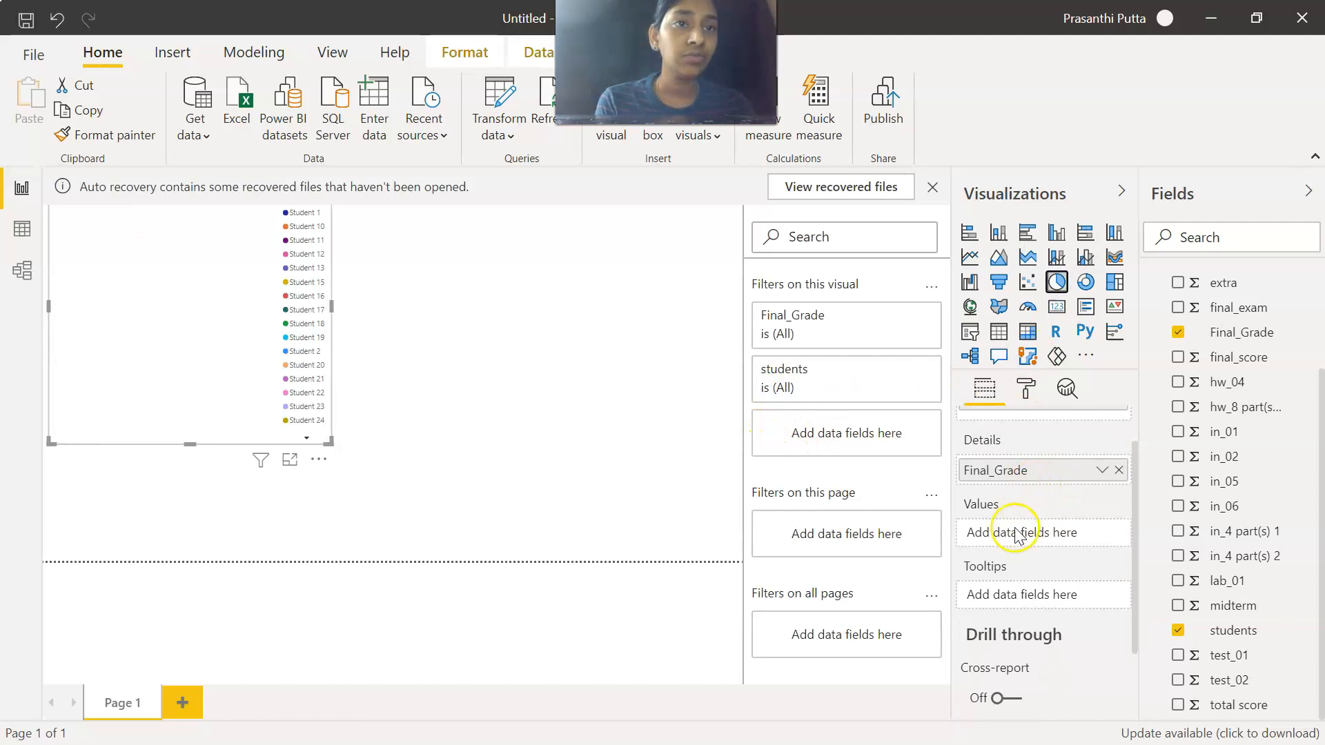
scroll(1031, 531, down, 1)
scroll(1025, 486, up, 2)
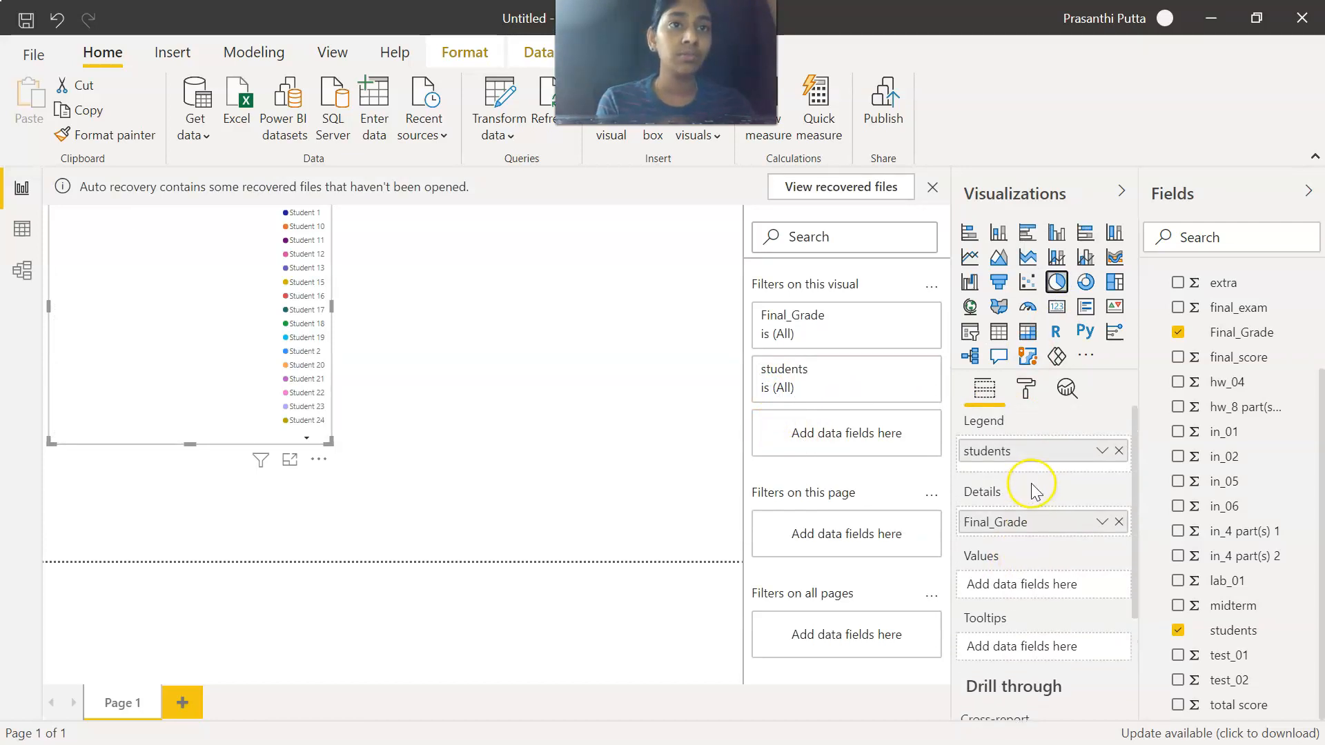
click(1000, 456)
drag(1002, 483, 995, 598)
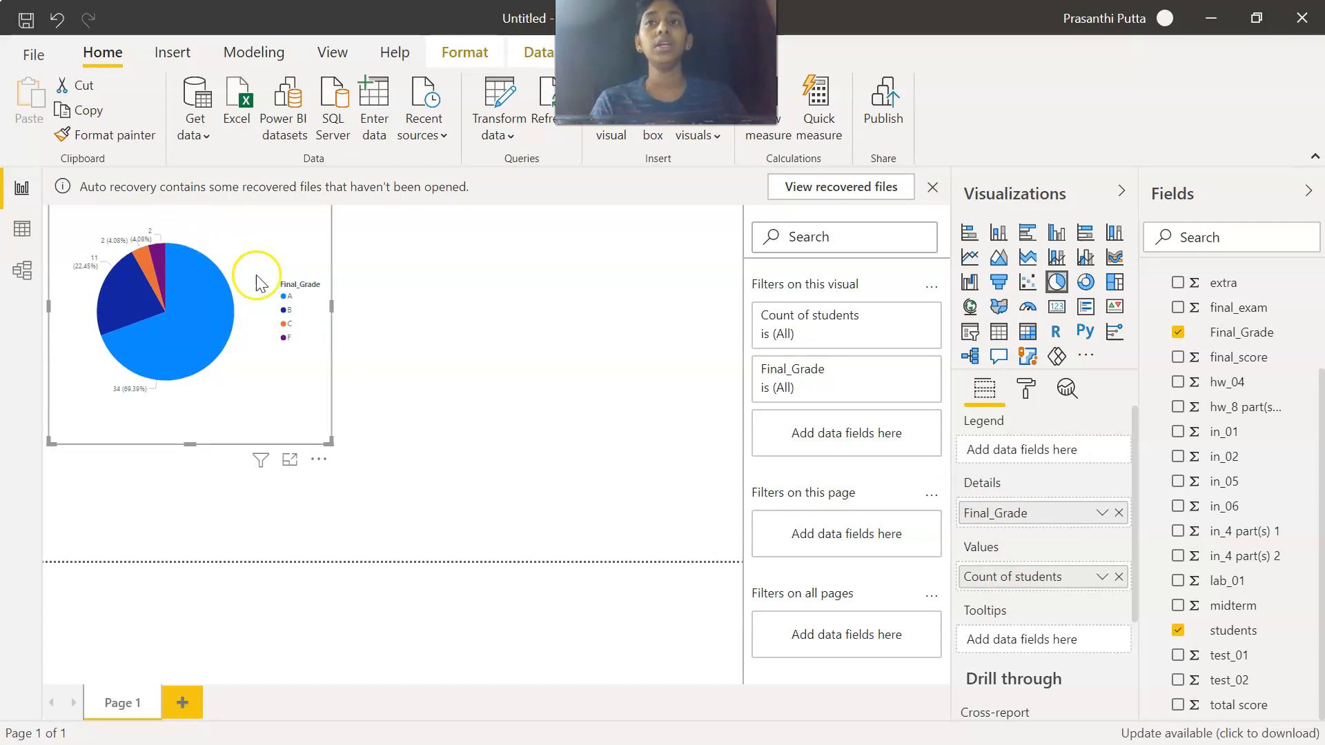
Enlarge the pie chart to fill the page and apply the report theme with teal, charcoal and coral colors.
drag(330, 442, 768, 685)
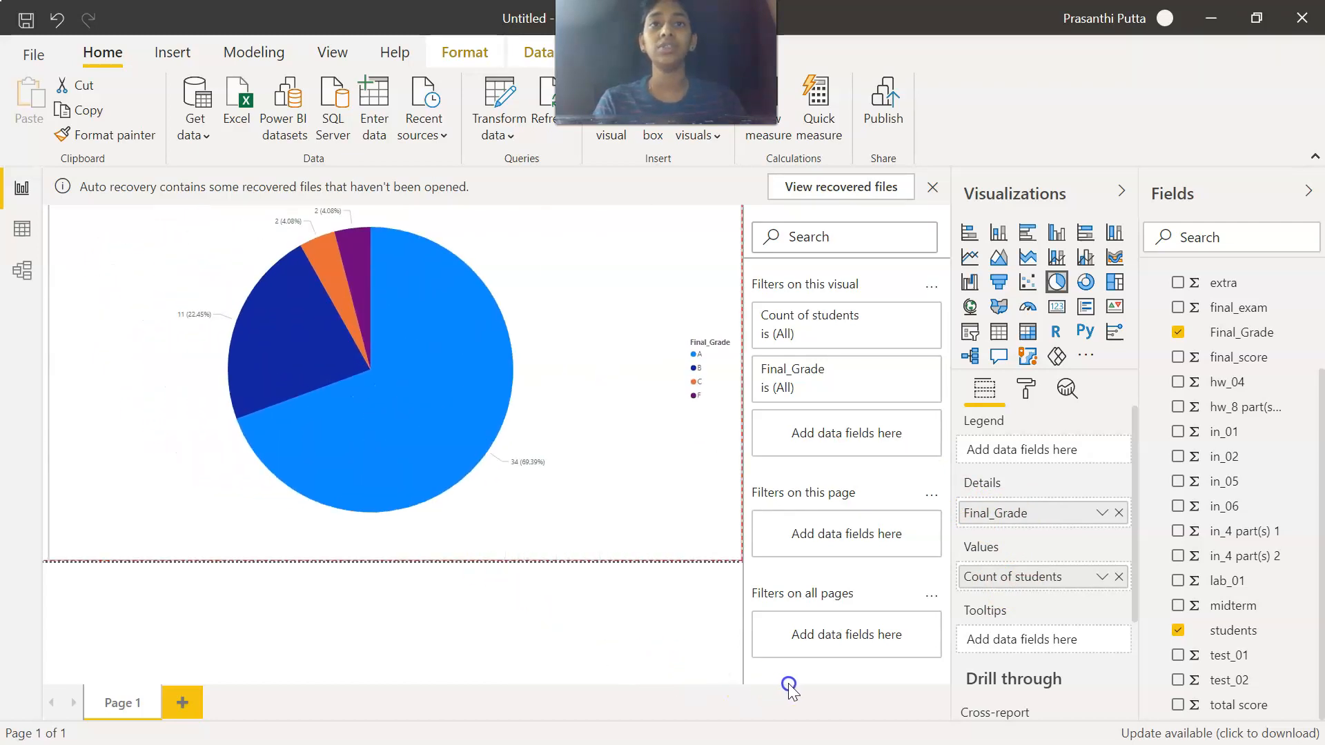
click(333, 57)
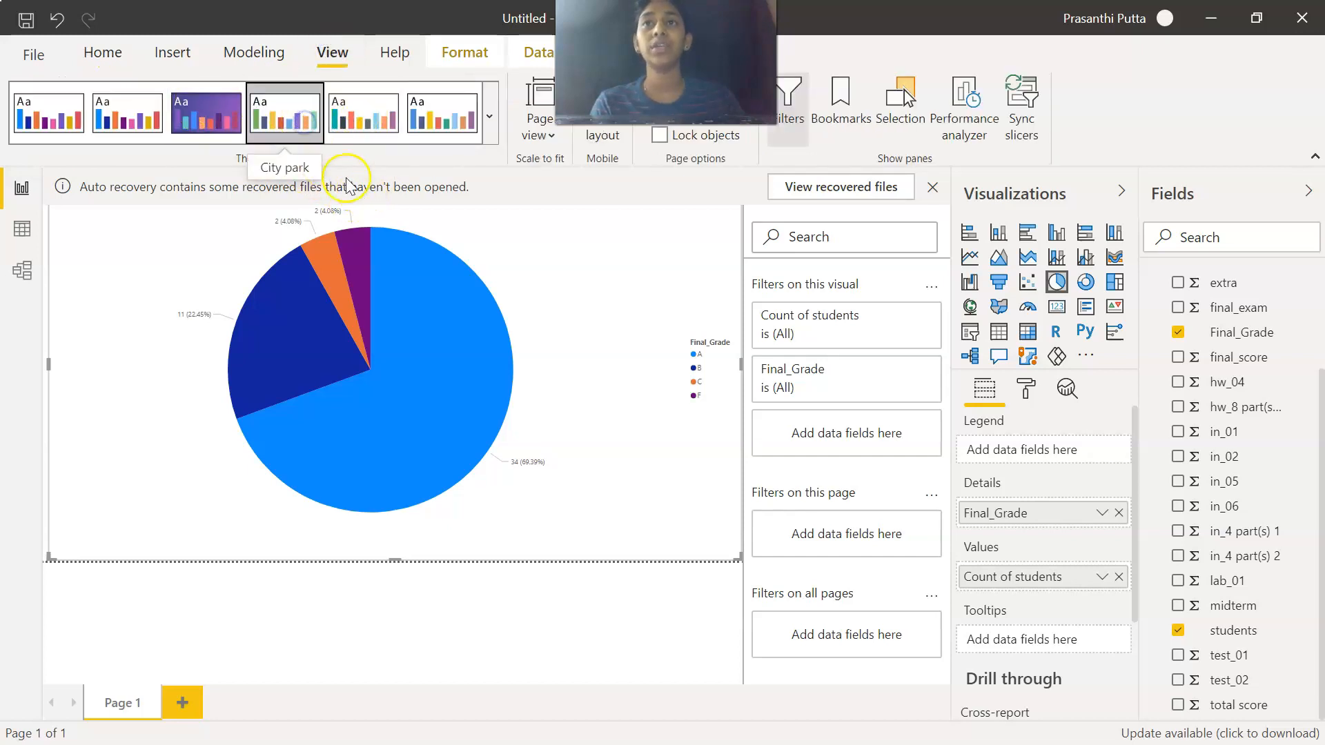
click(369, 109)
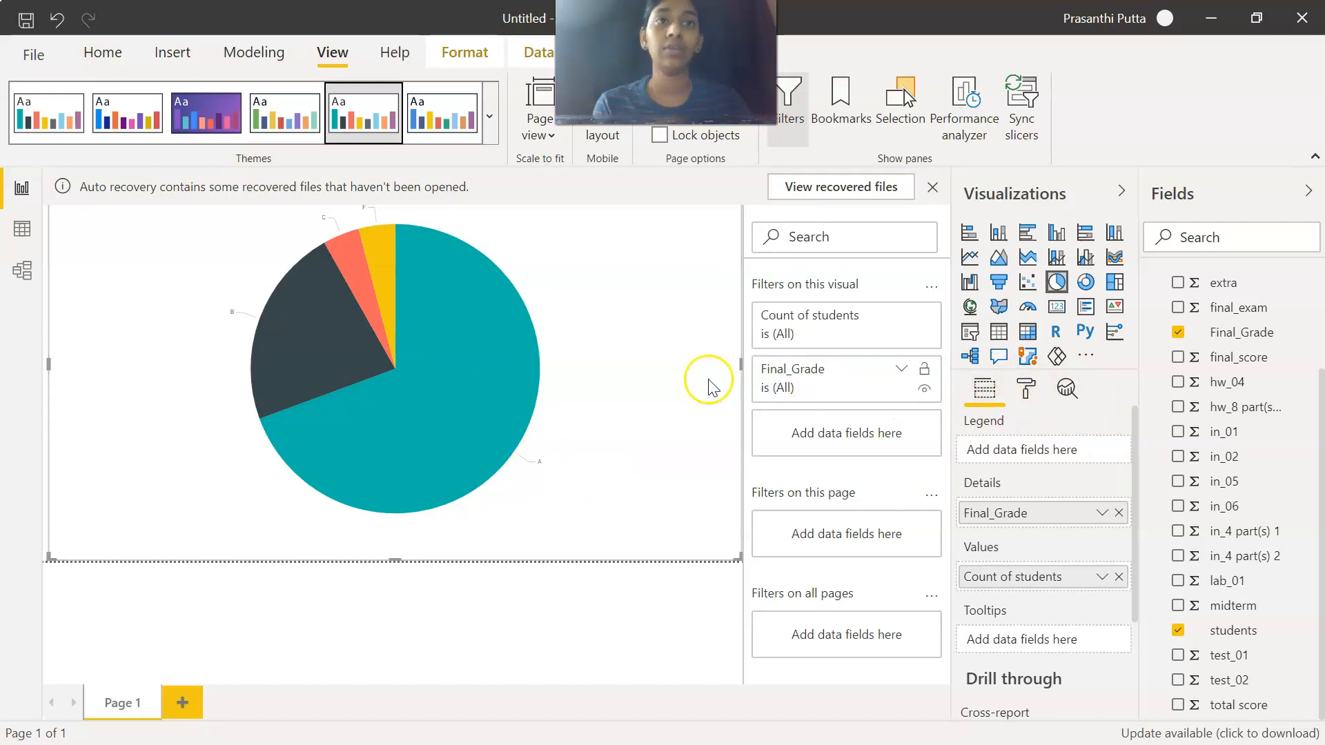
Turn on the legend in the pie chart's formatting options.
click(1026, 390)
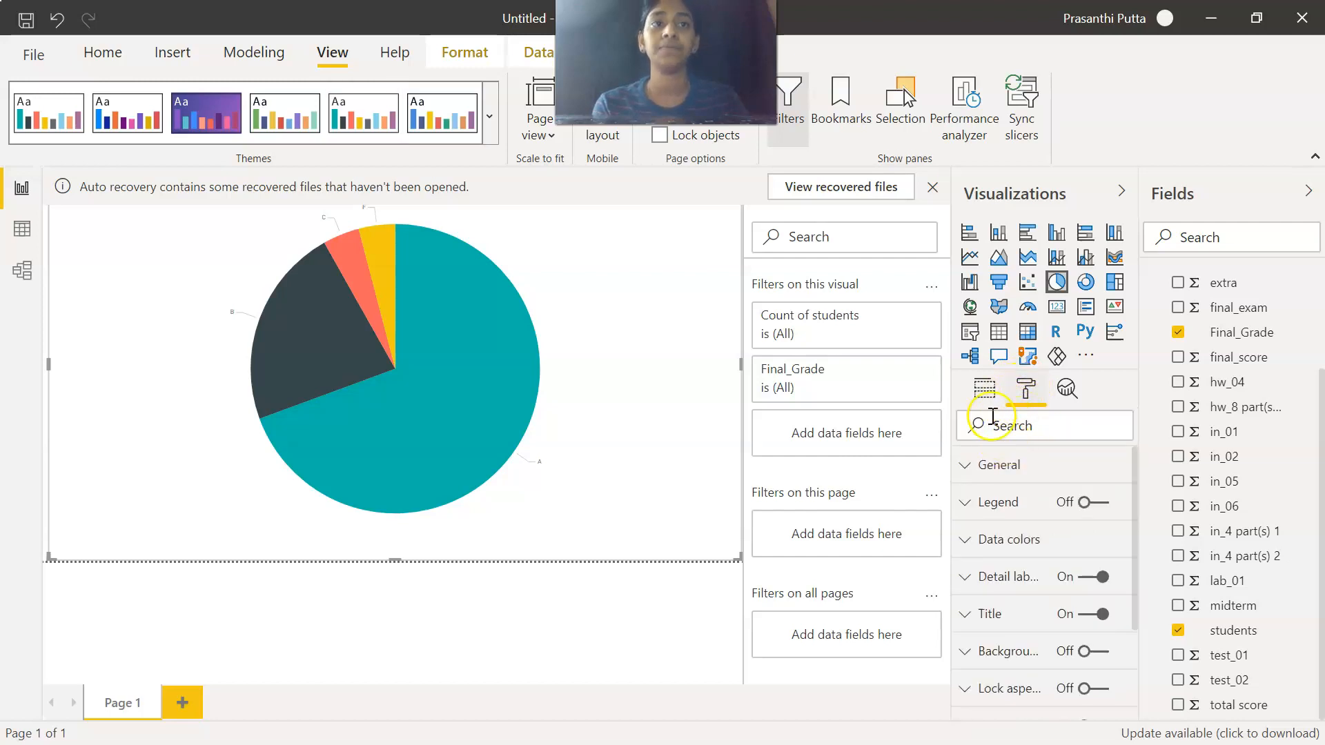
scroll(1073, 506, down, 2)
scroll(1037, 529, up, 1)
scroll(1024, 529, up, 1)
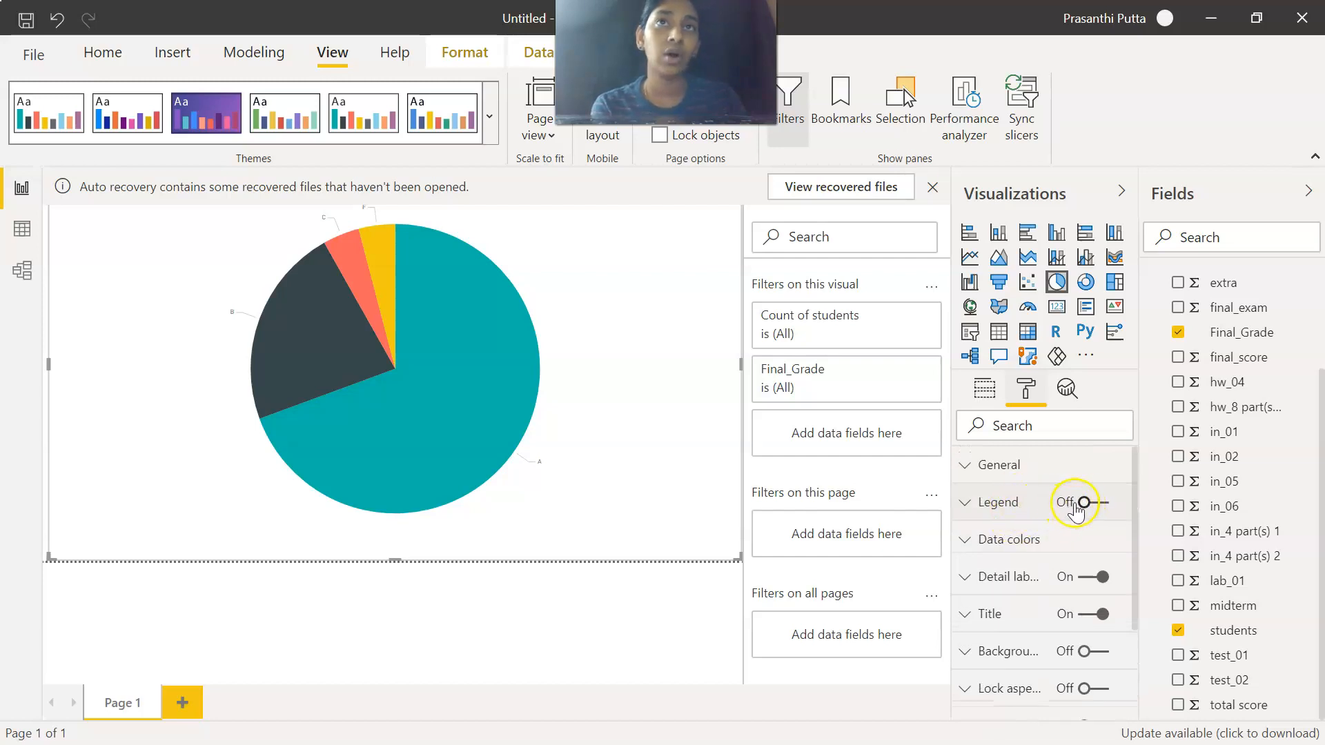
click(1085, 503)
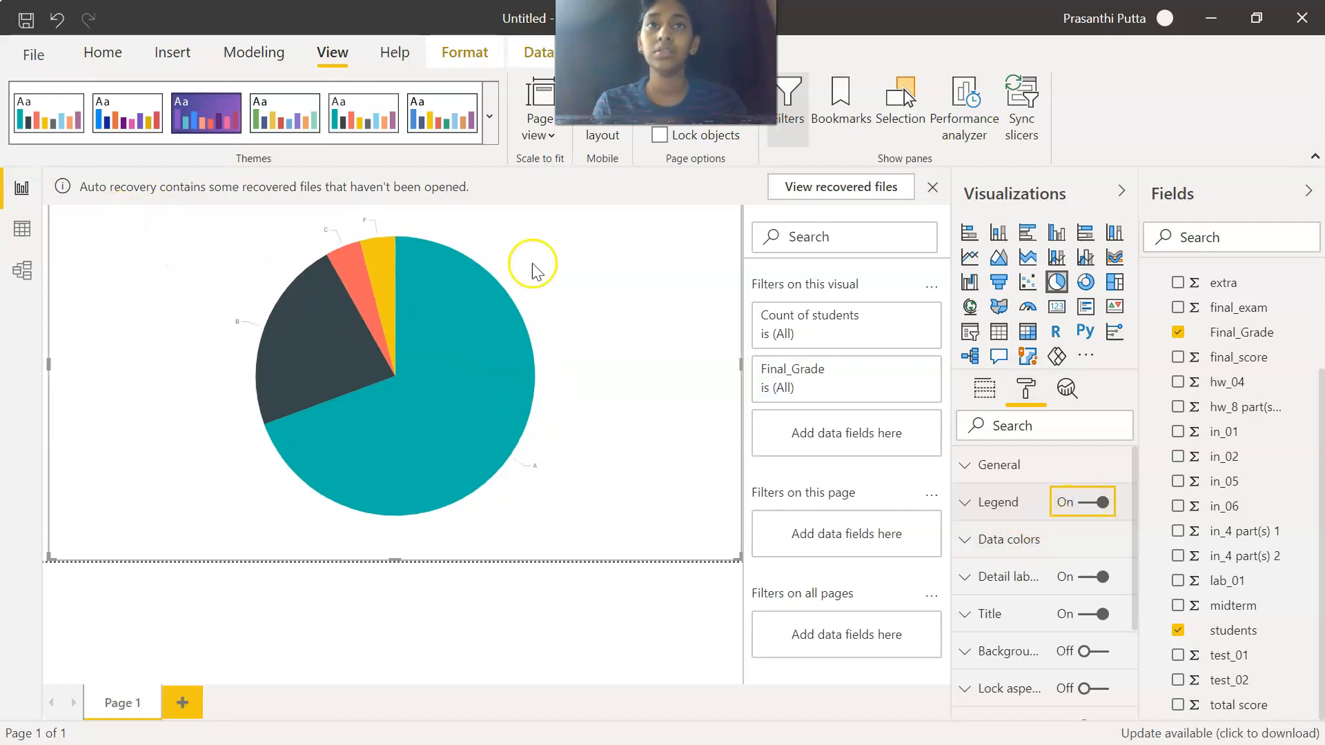
Dismiss the auto recovery notice and choose to remove the recovered files.
click(932, 187)
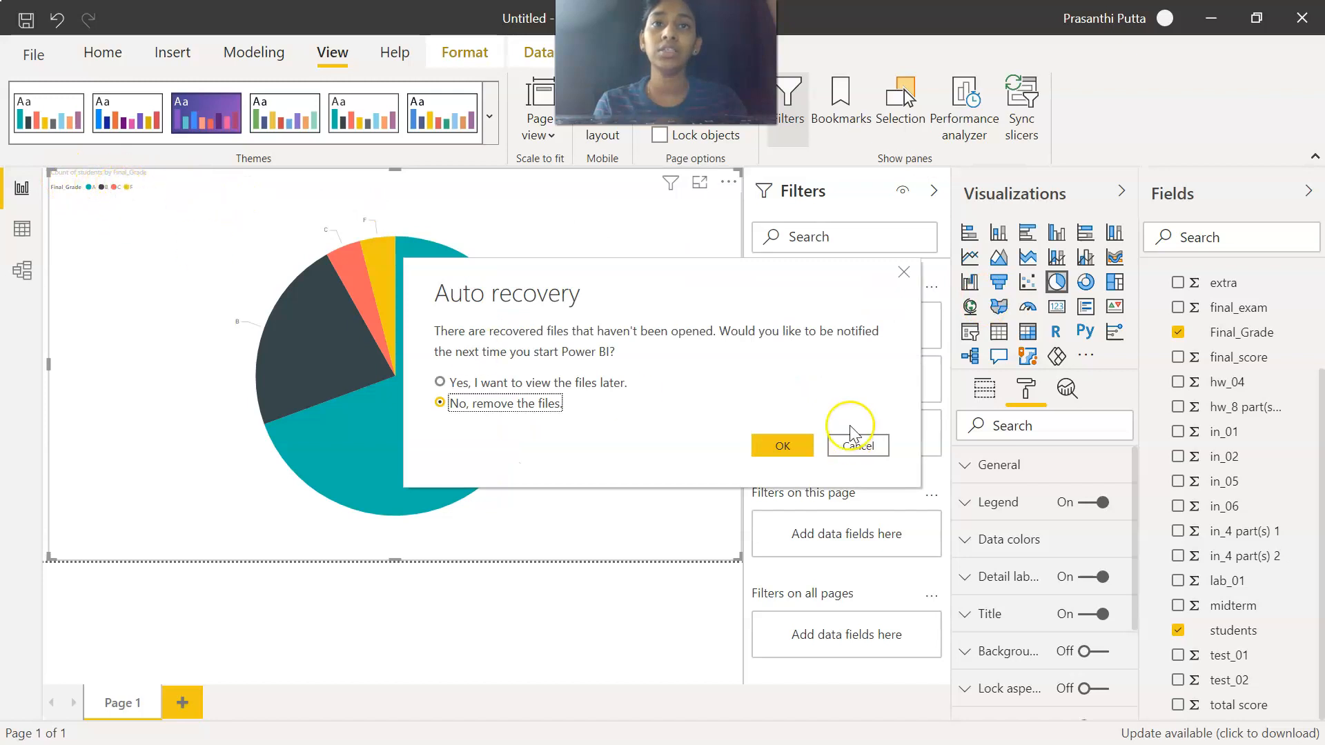
click(786, 447)
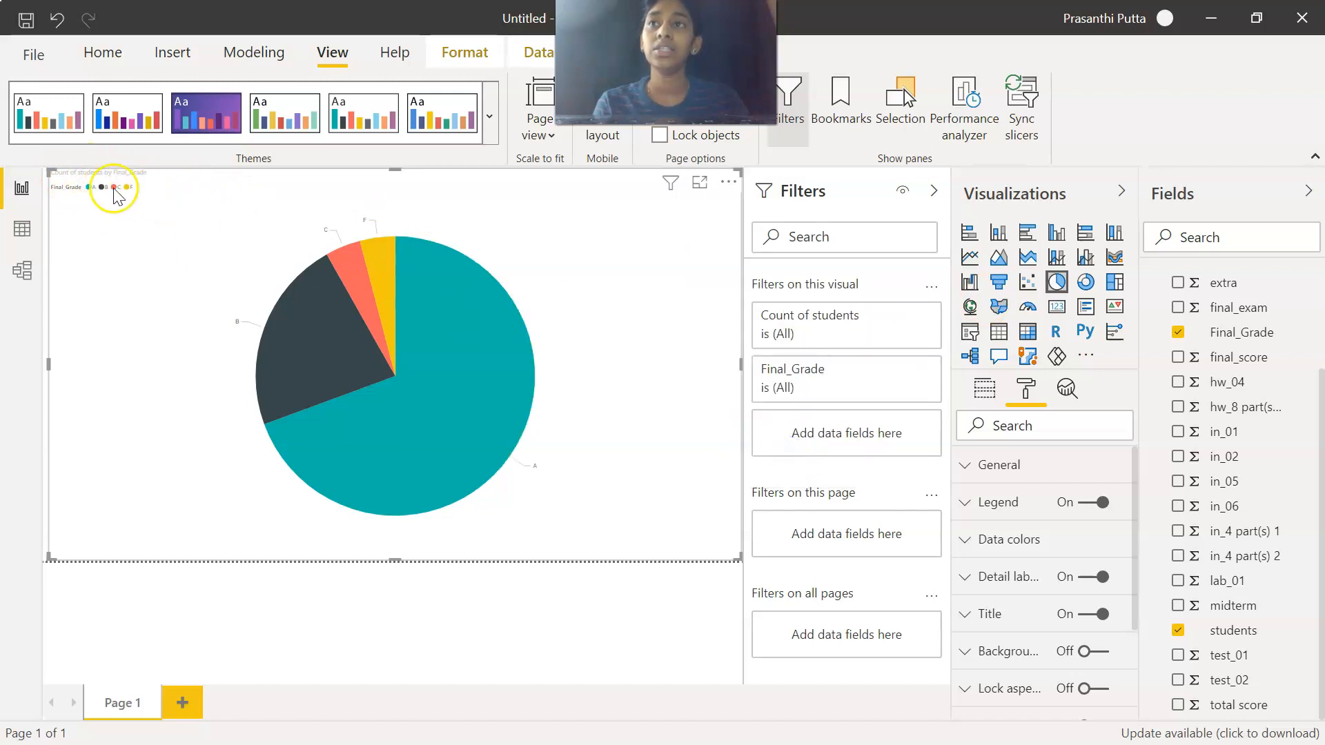
Replace the pie chart's title text with "2021 Spring Semester - % of students obtained each type of grade".
scroll(1070, 552, down, 3)
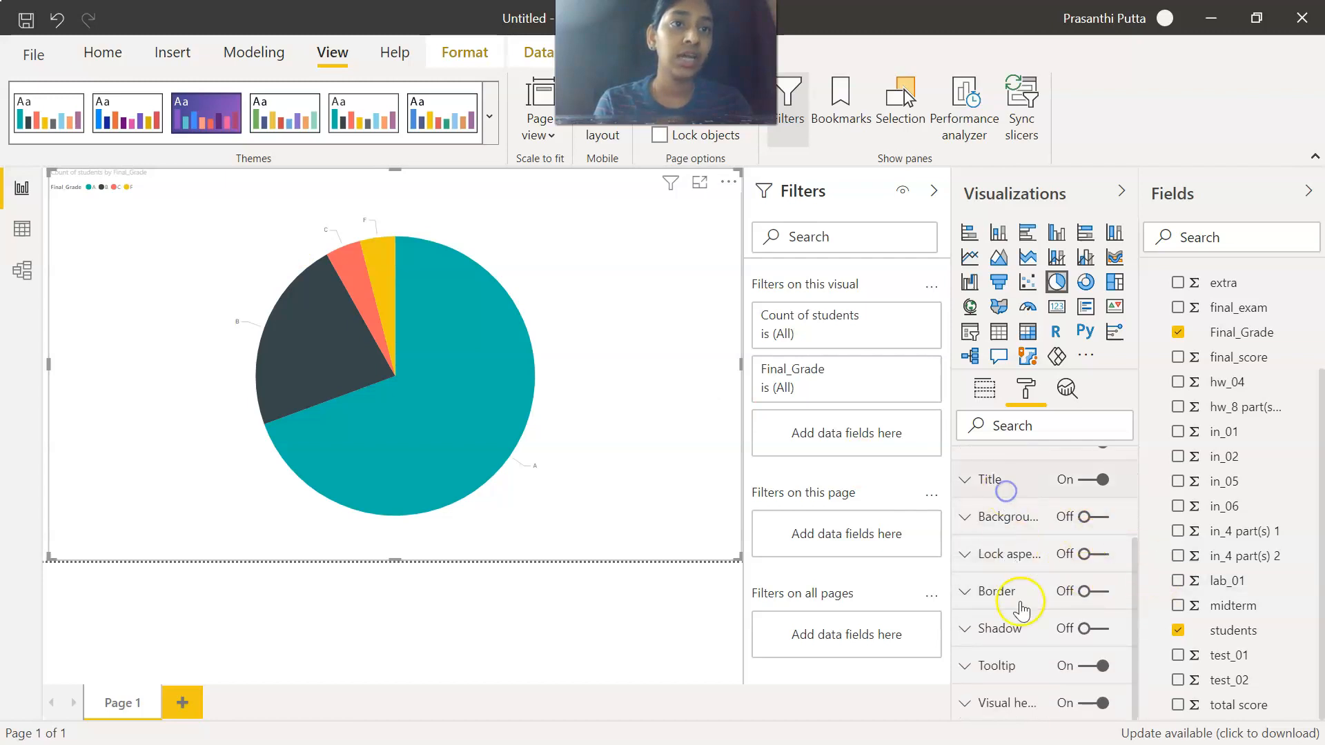
click(997, 483)
scroll(1007, 518, up, 1)
scroll(1013, 535, up, 1)
scroll(1020, 544, down, 2)
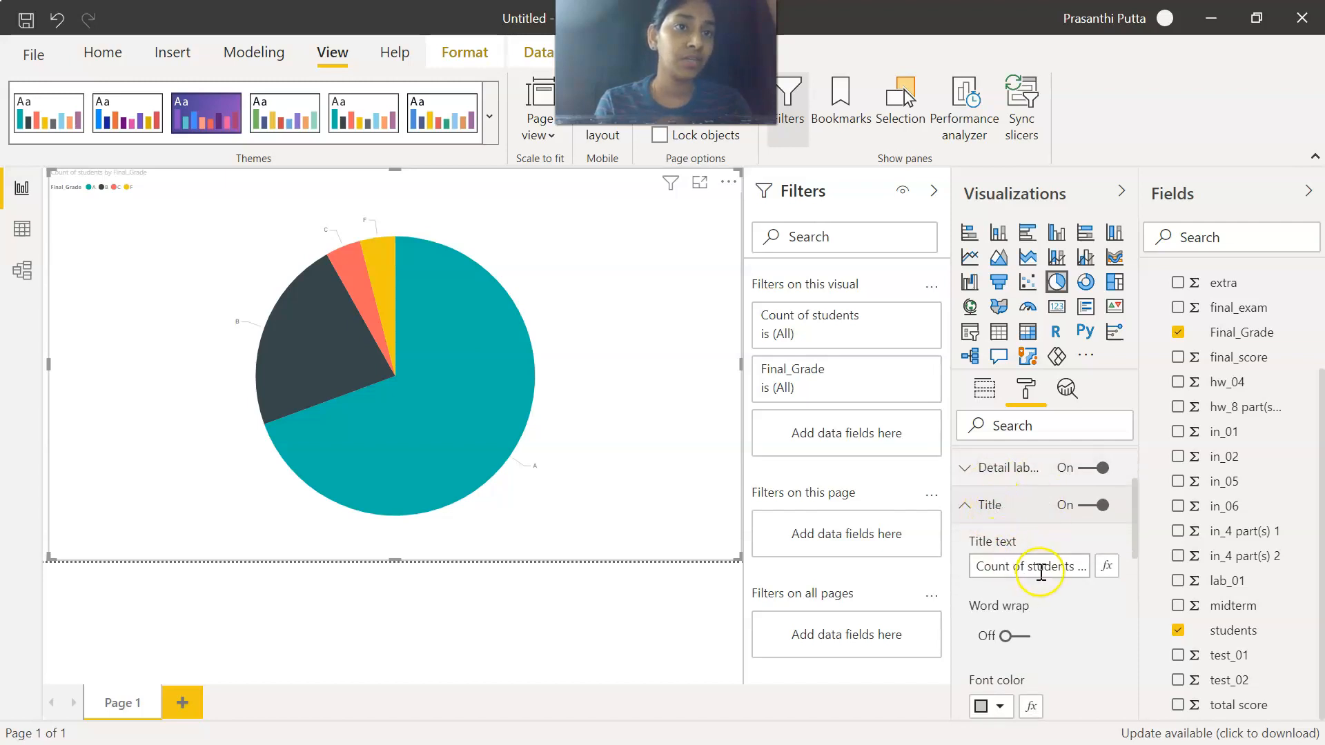
drag(983, 566, 1077, 560)
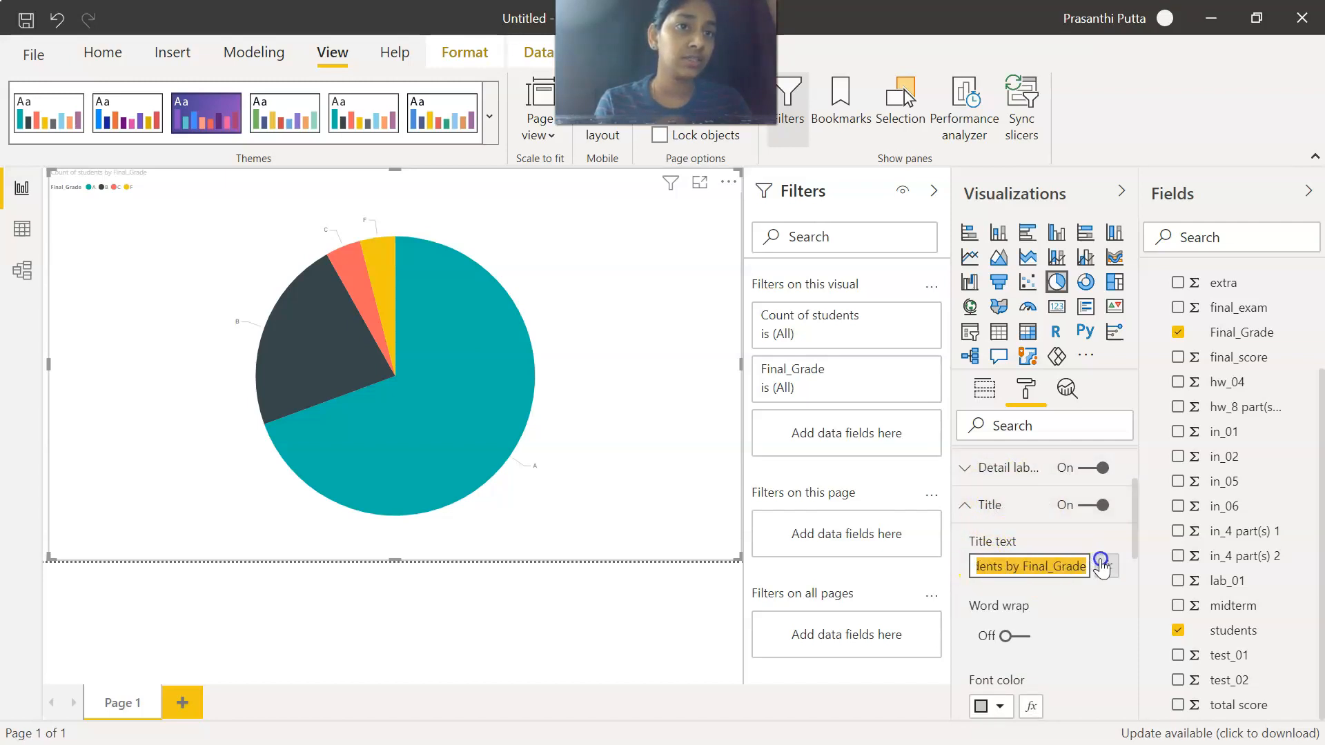
key(BackSpace)
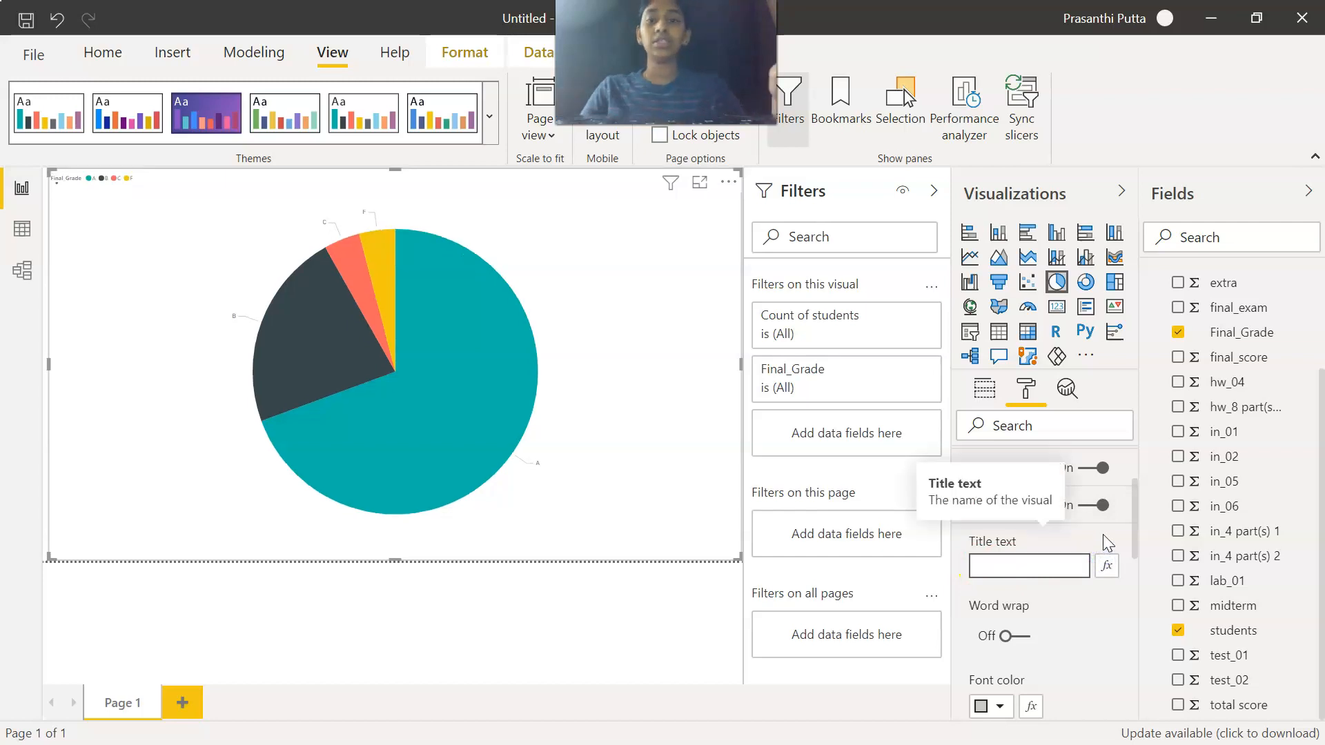
text(2021)
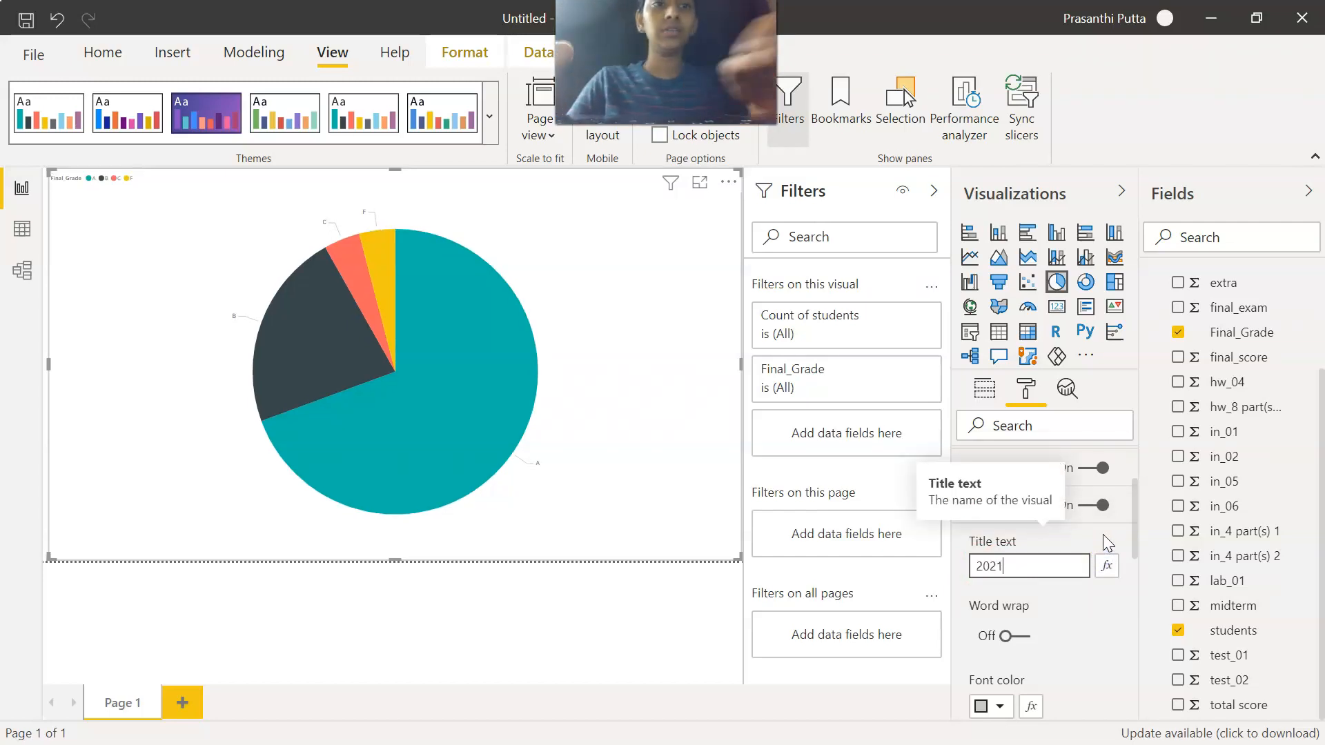
text( Spring)
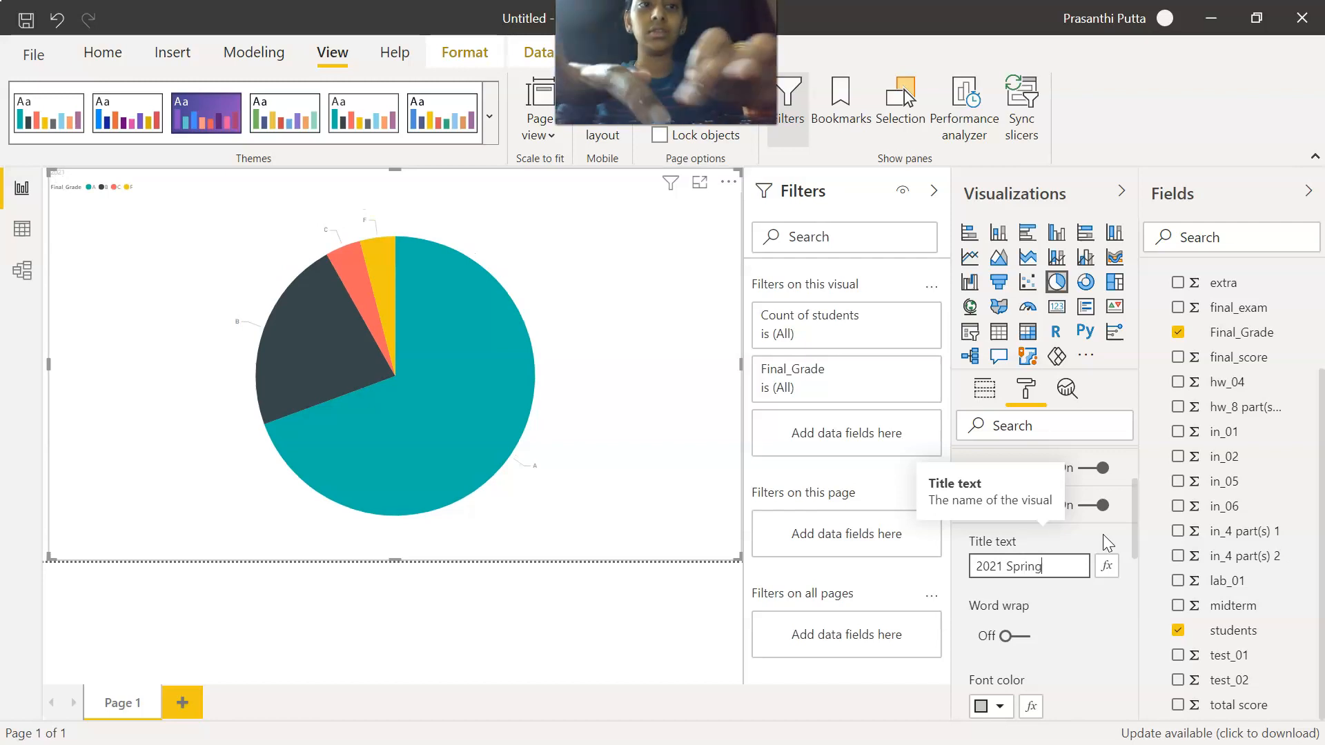
text( Semester -)
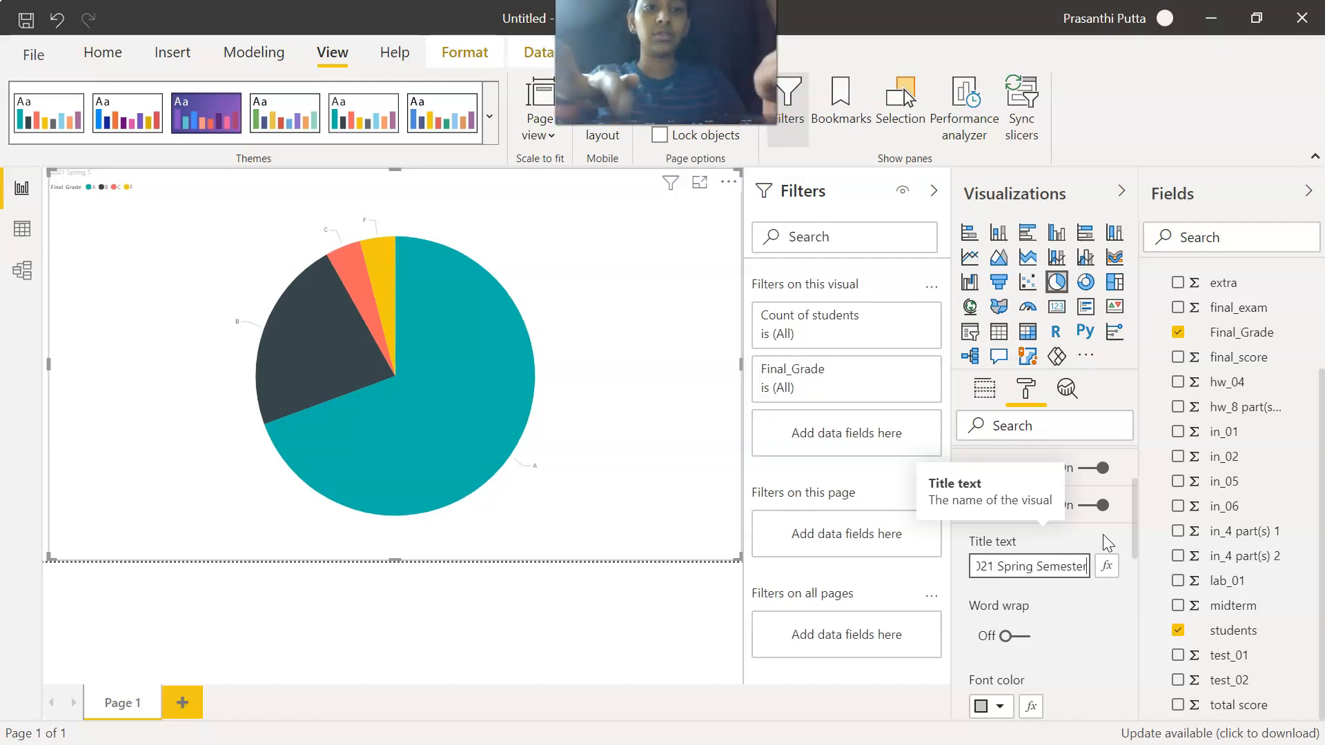
text( % of stude)
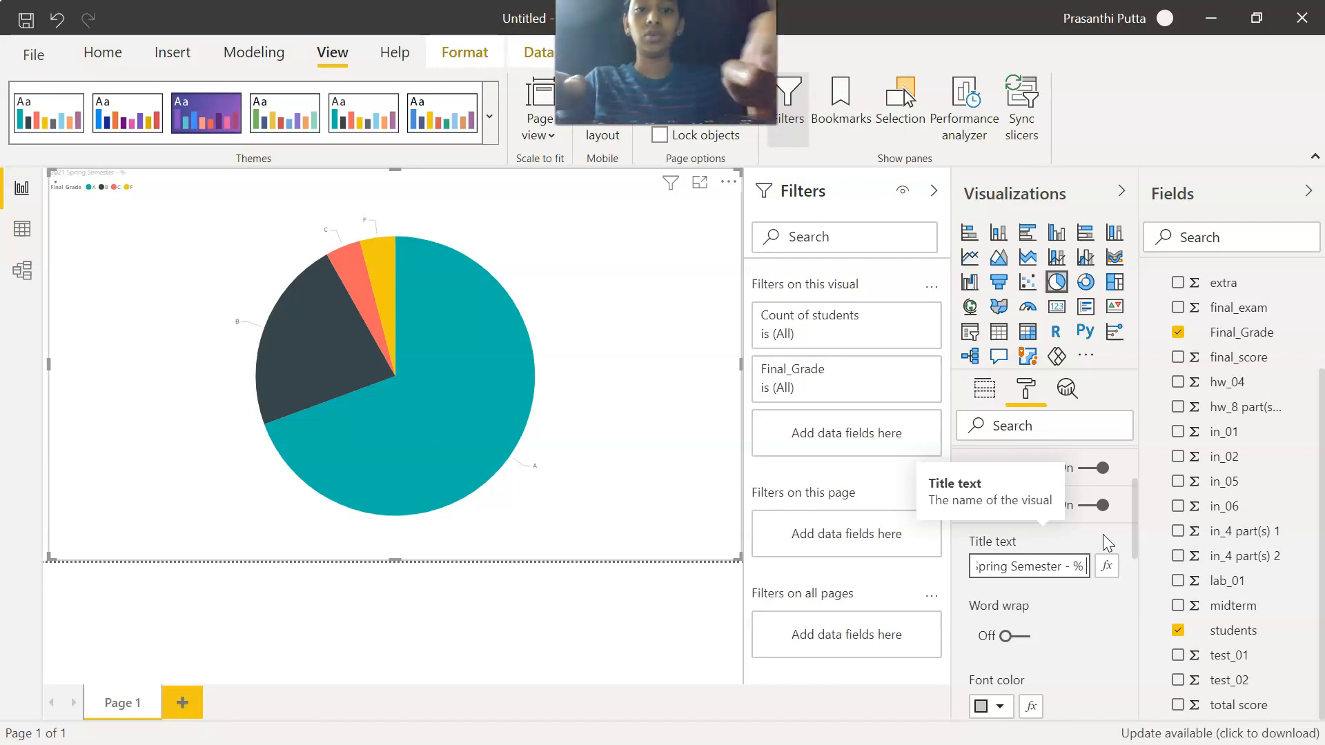
text(nts)
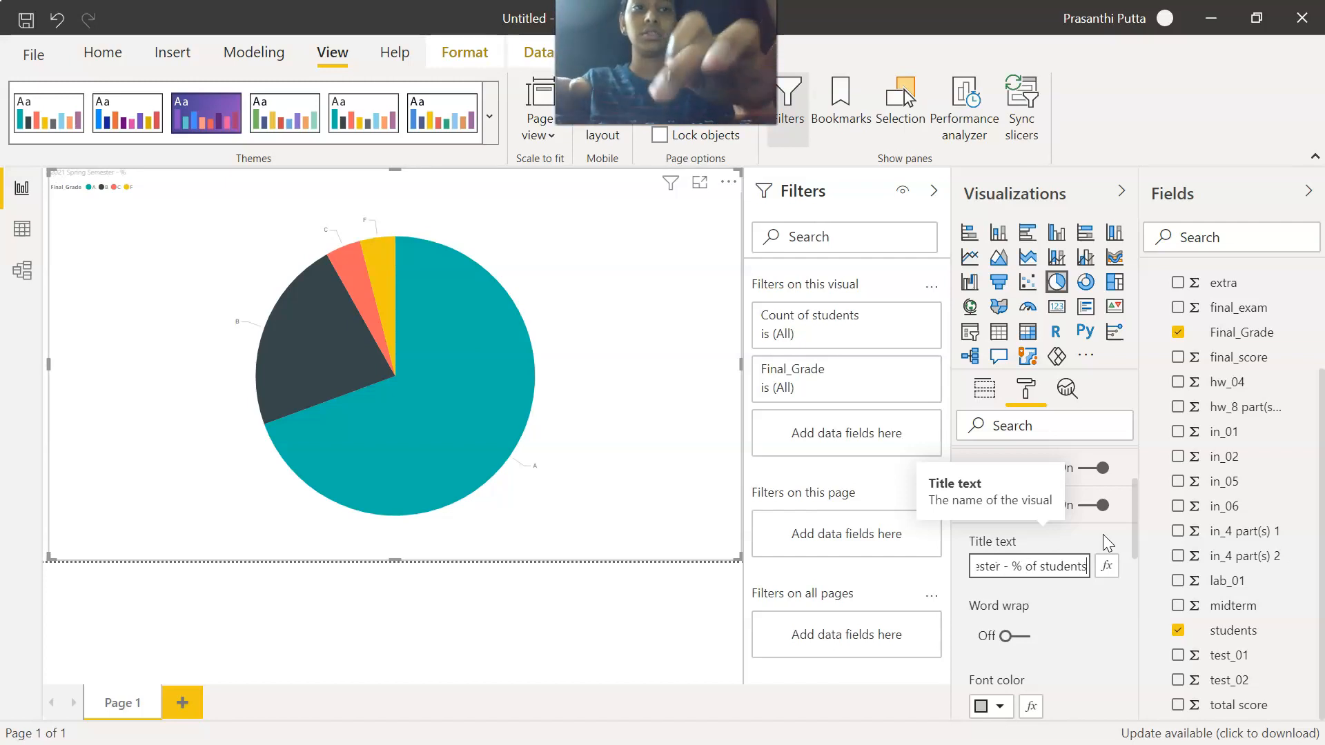
text( obtaine)
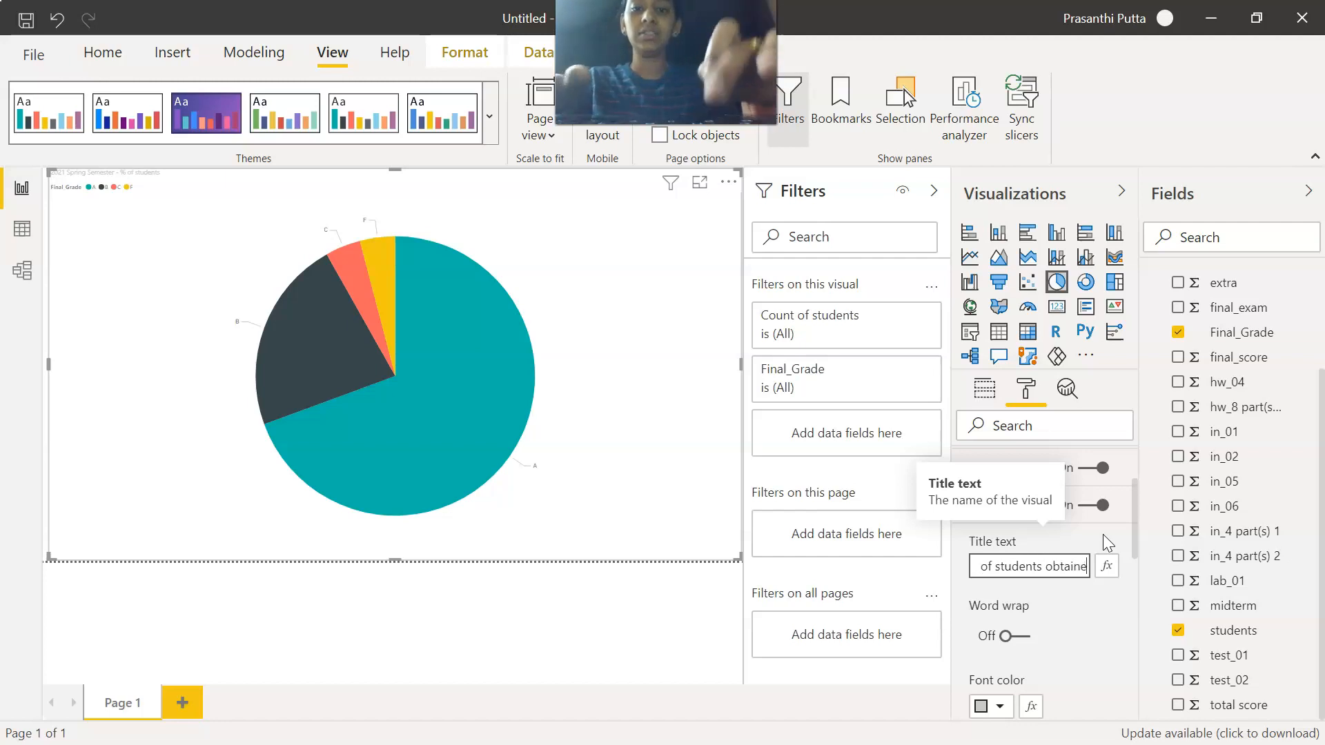
text(d each)
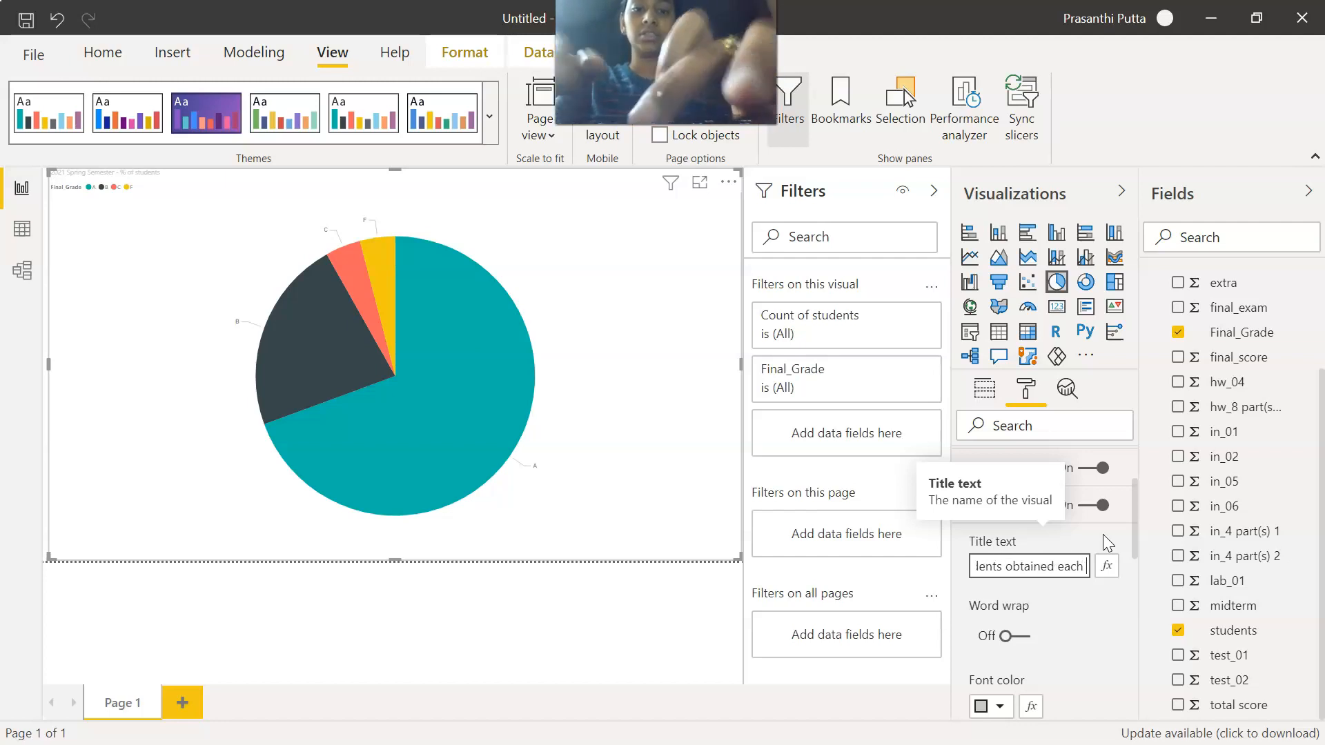
text( type of grade)
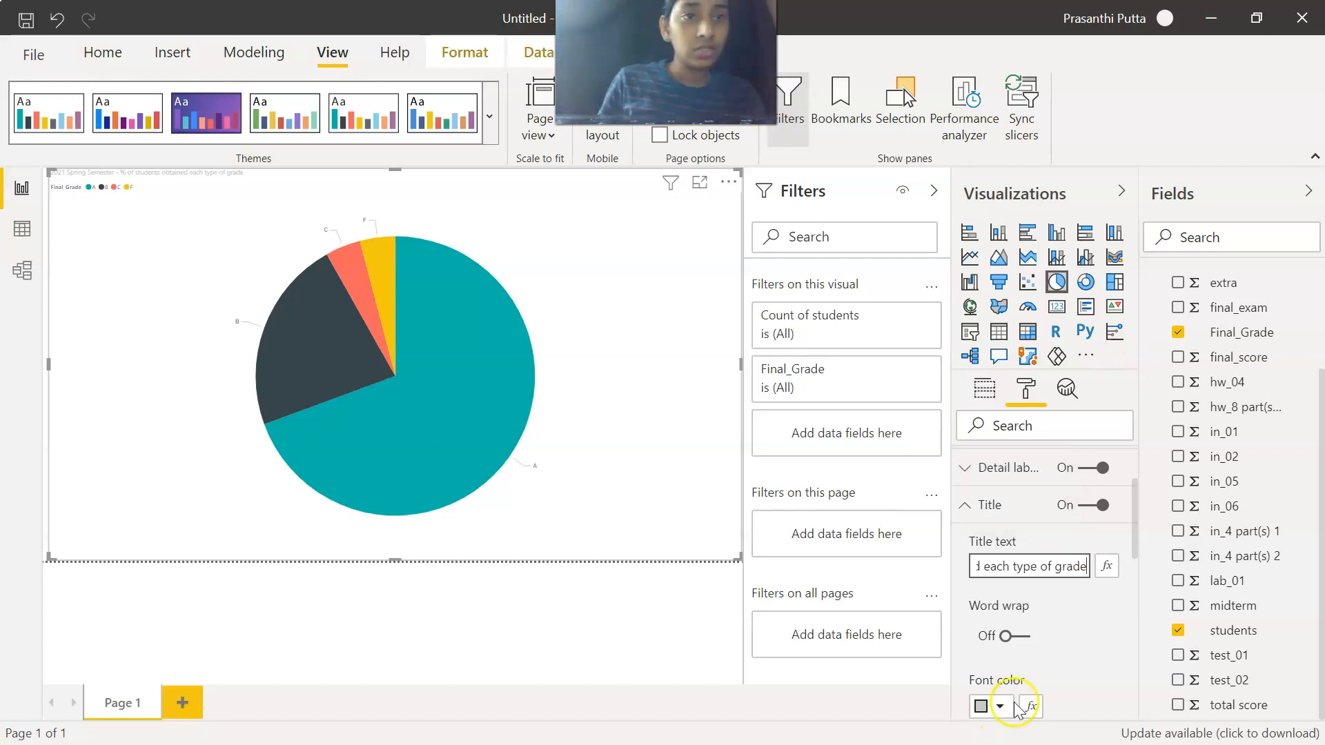
Format the chart title with a black font color, center alignment and a 16 pt text size.
scroll(1001, 586, down, 2)
click(999, 603)
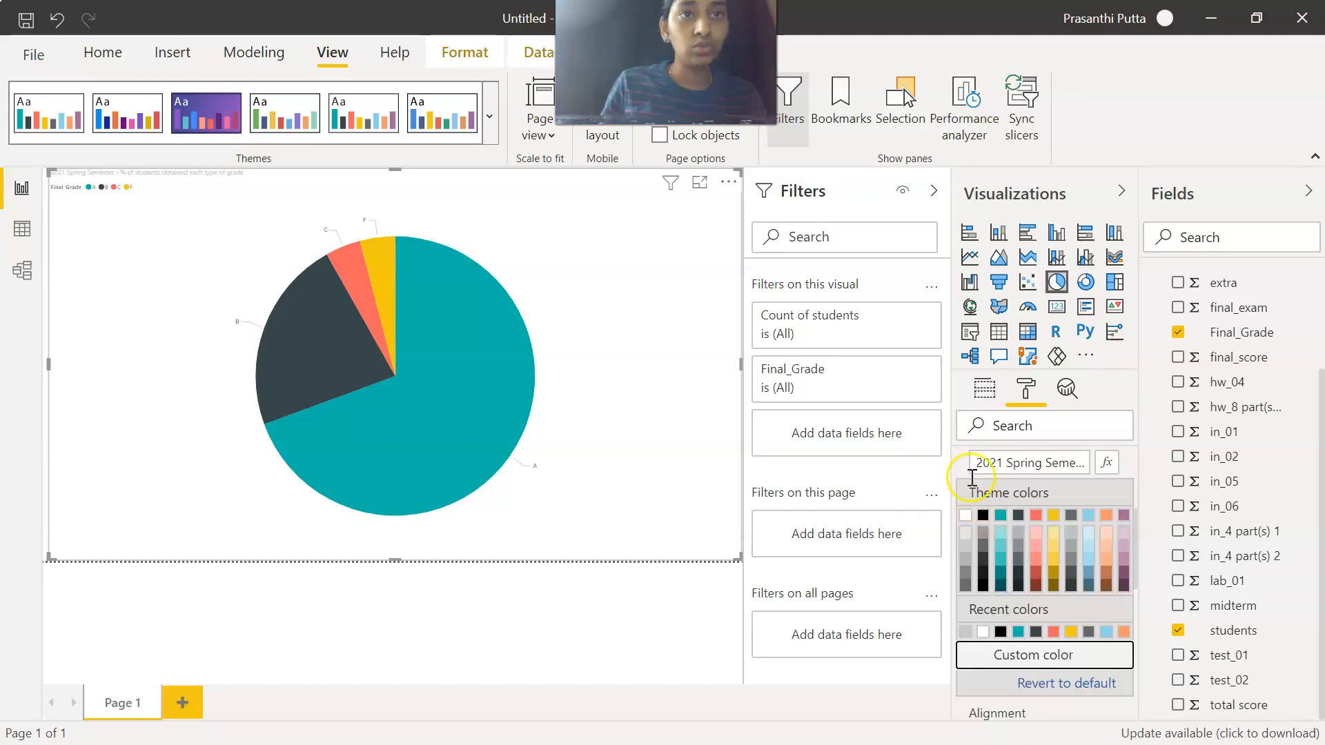
click(987, 517)
scroll(1083, 528, down, 2)
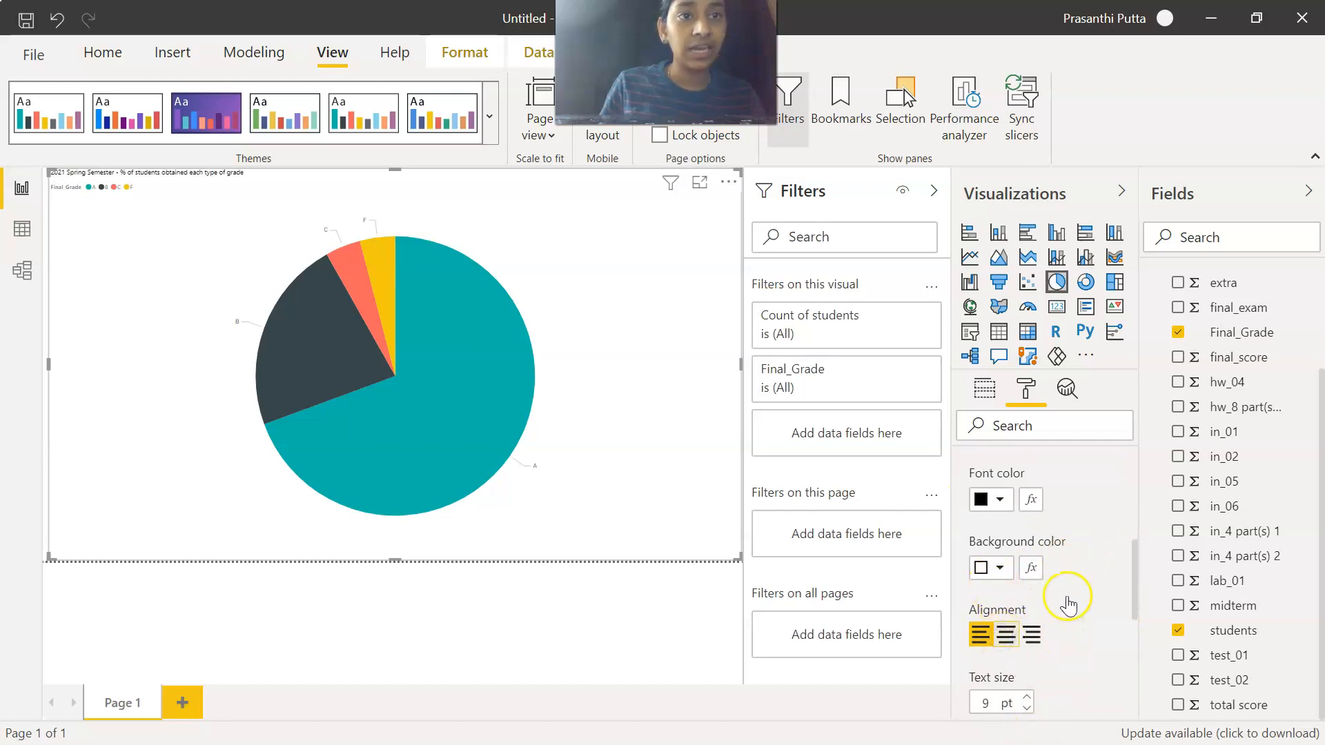
scroll(1070, 592, down, 2)
click(988, 599)
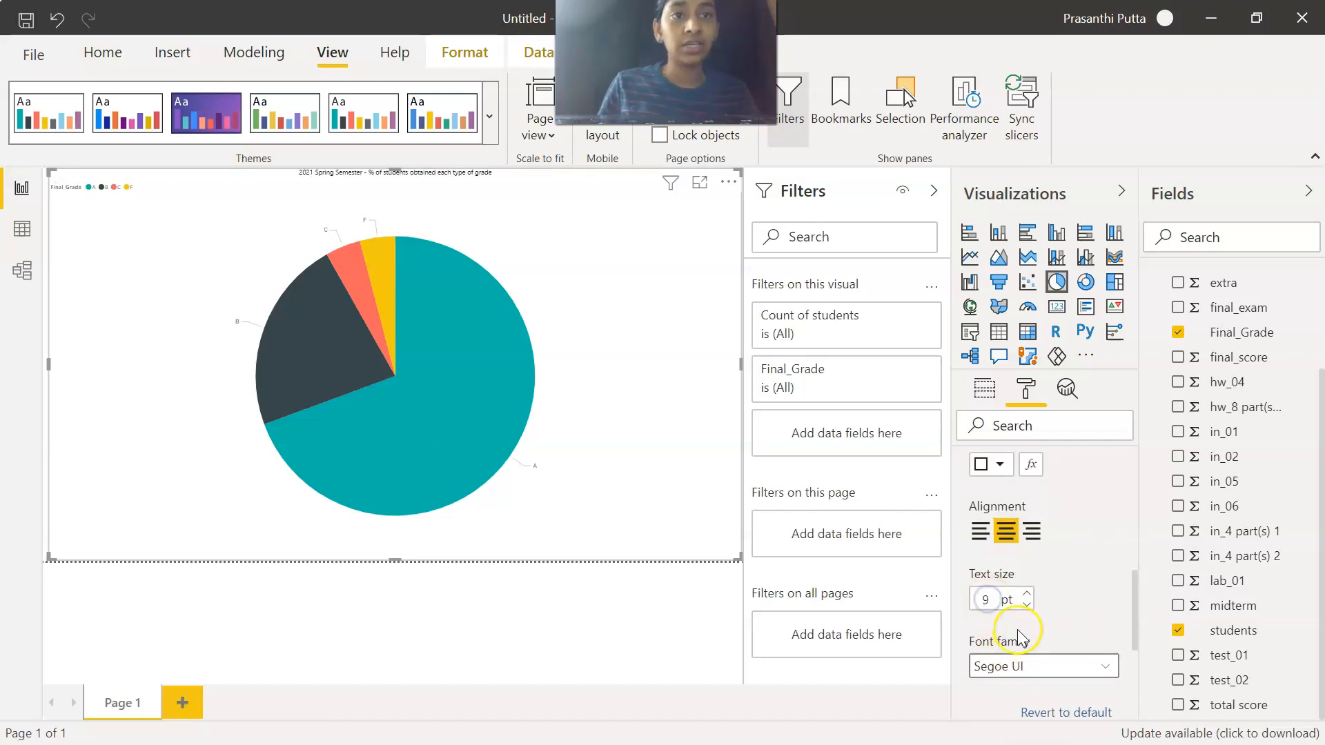
text(16)
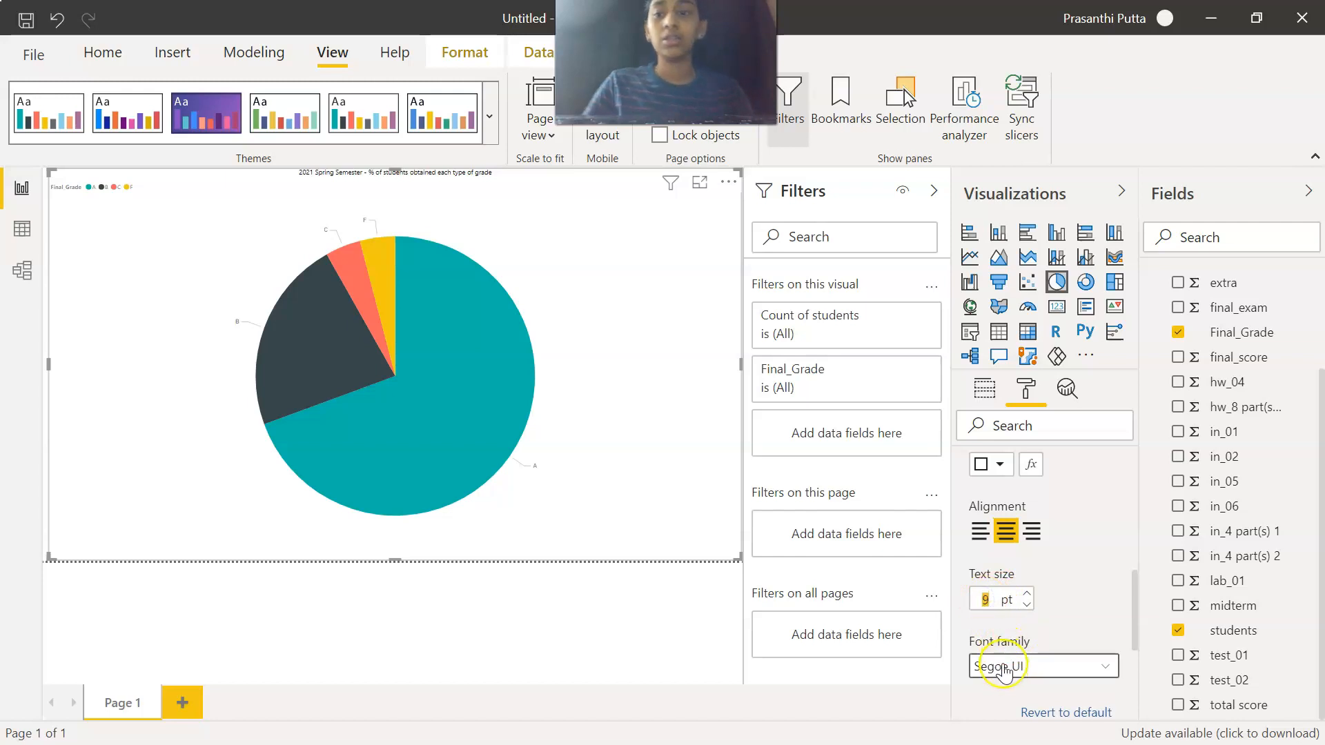
click(1004, 668)
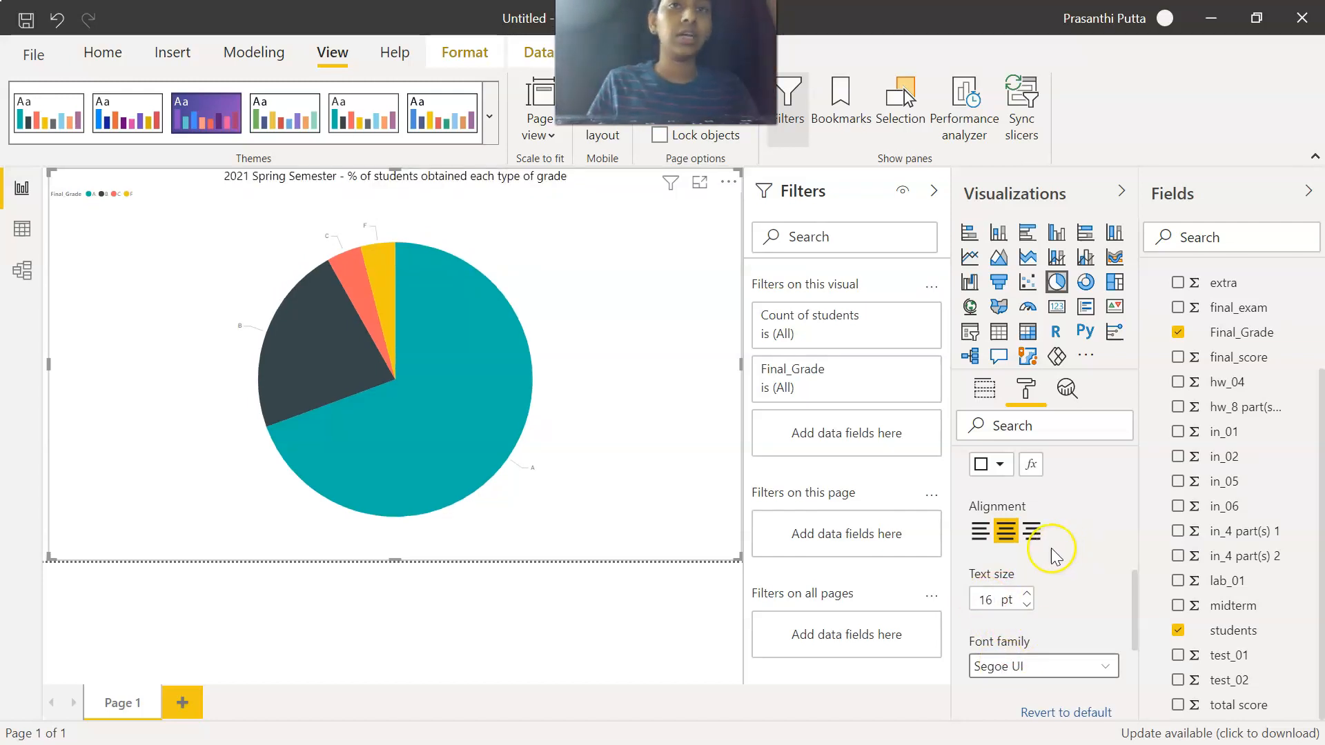
Turn on the background, lock aspect, border and shadow options for the pie chart.
scroll(1068, 606, down, 4)
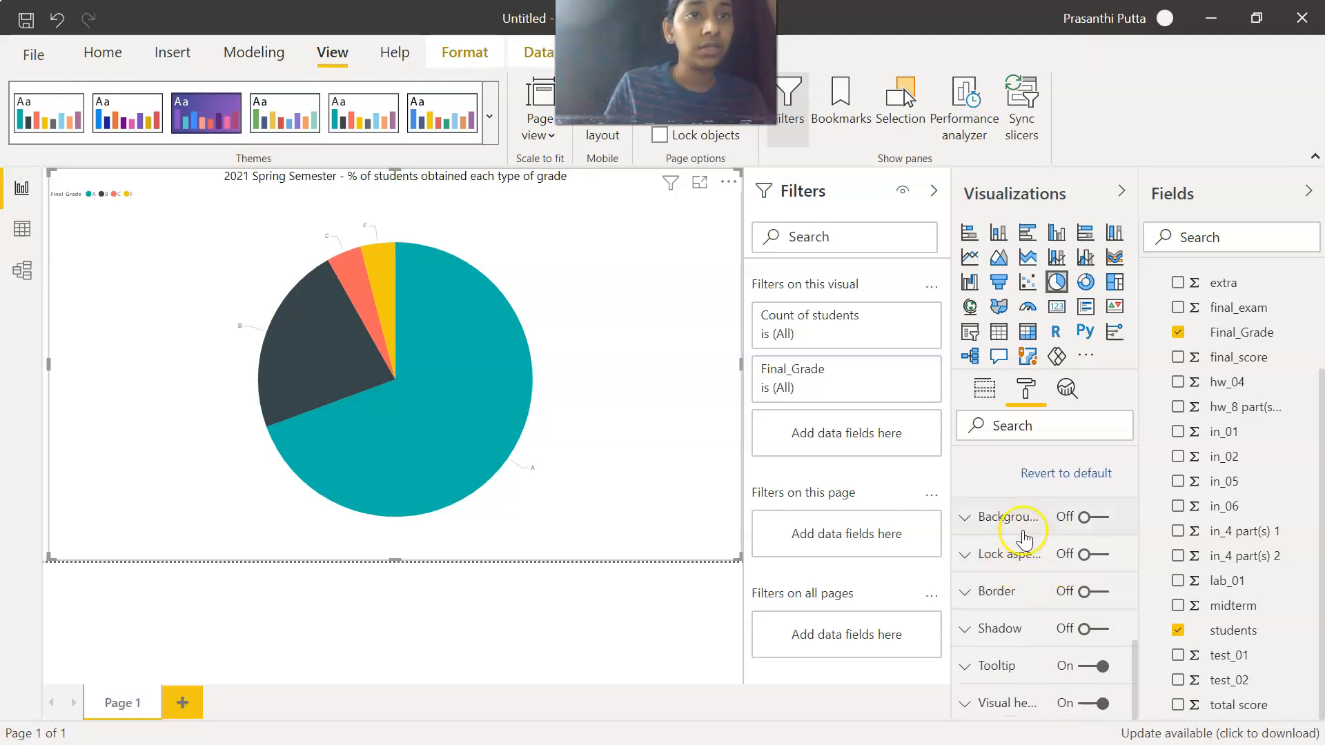
click(1089, 516)
click(1089, 554)
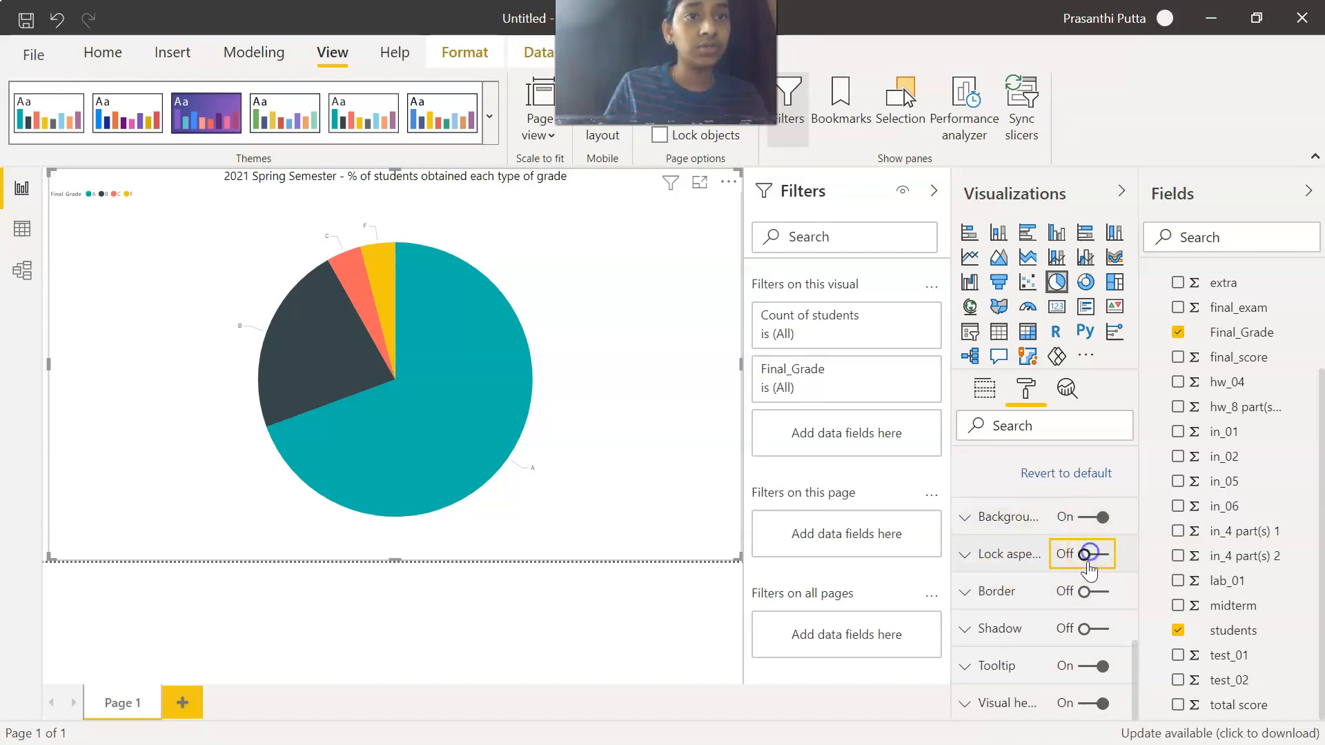
click(1088, 591)
click(1089, 629)
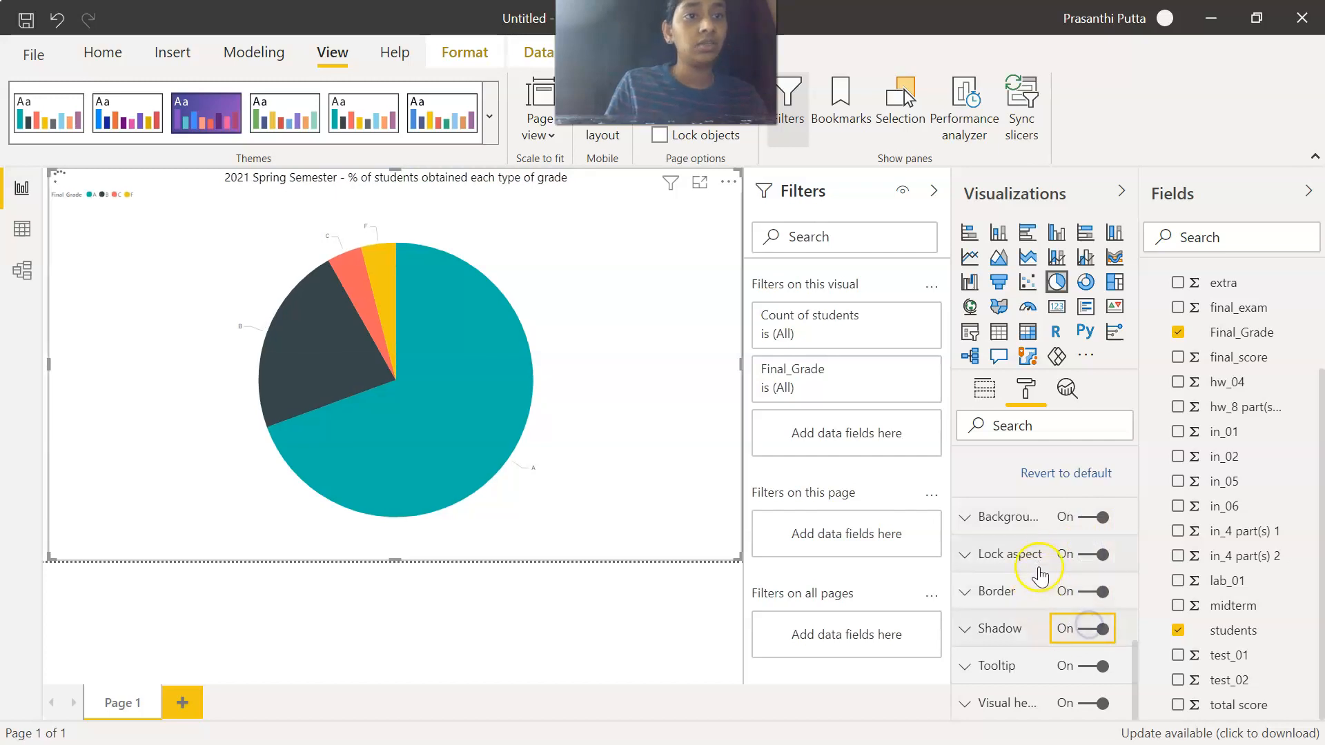
Set the pie chart's detail label style to All detail labels.
scroll(1047, 567, up, 10)
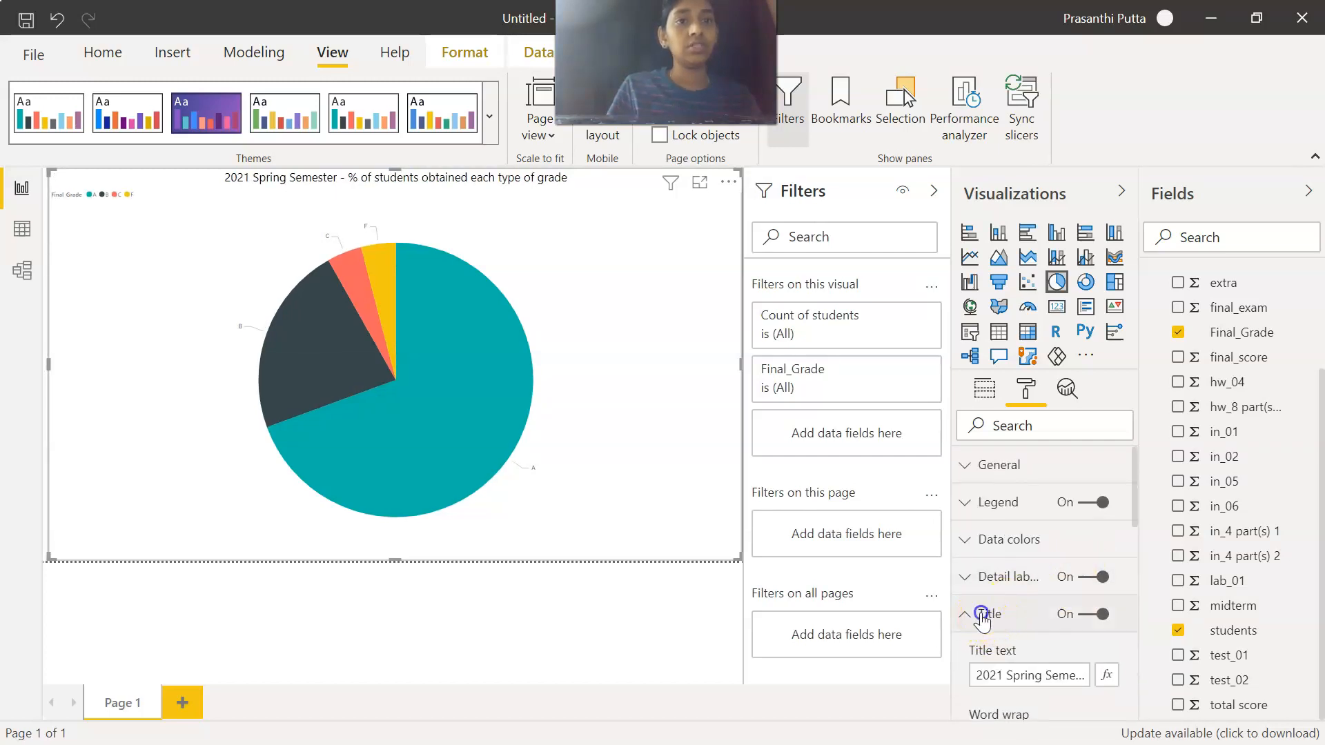
click(980, 614)
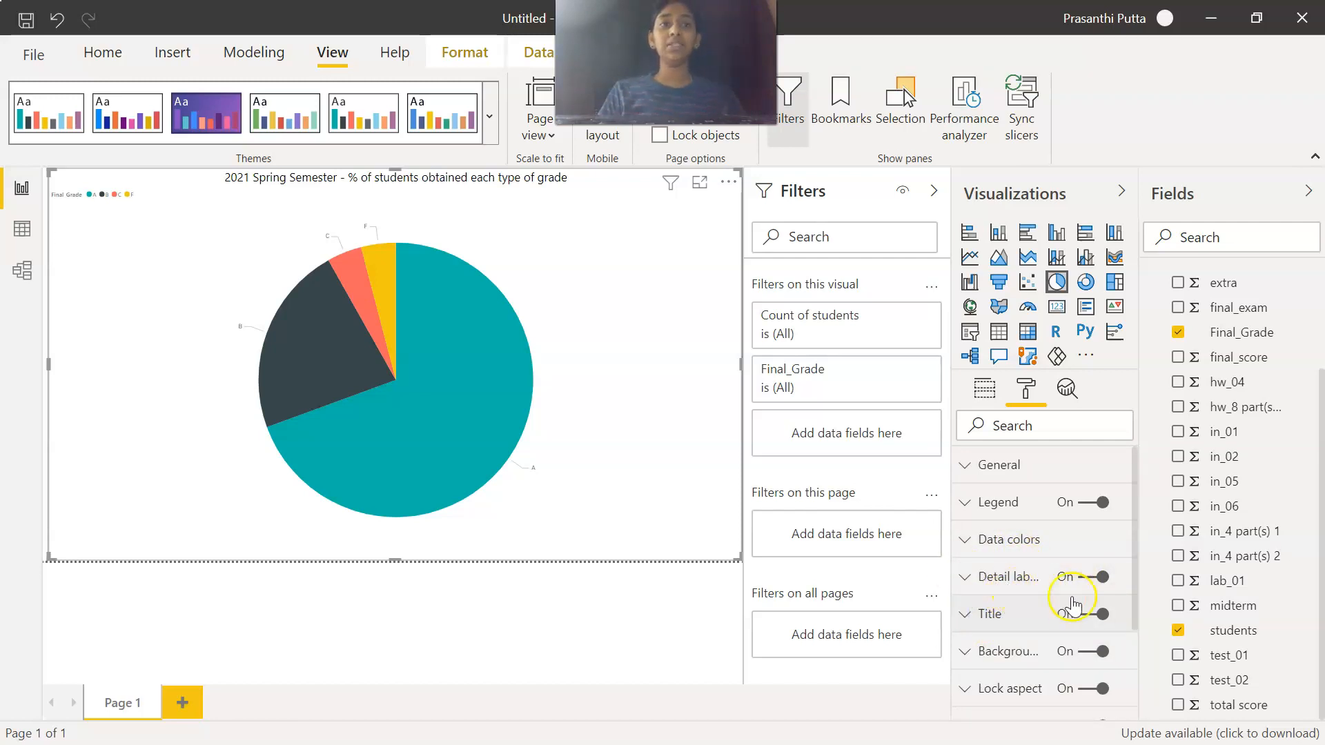
click(994, 577)
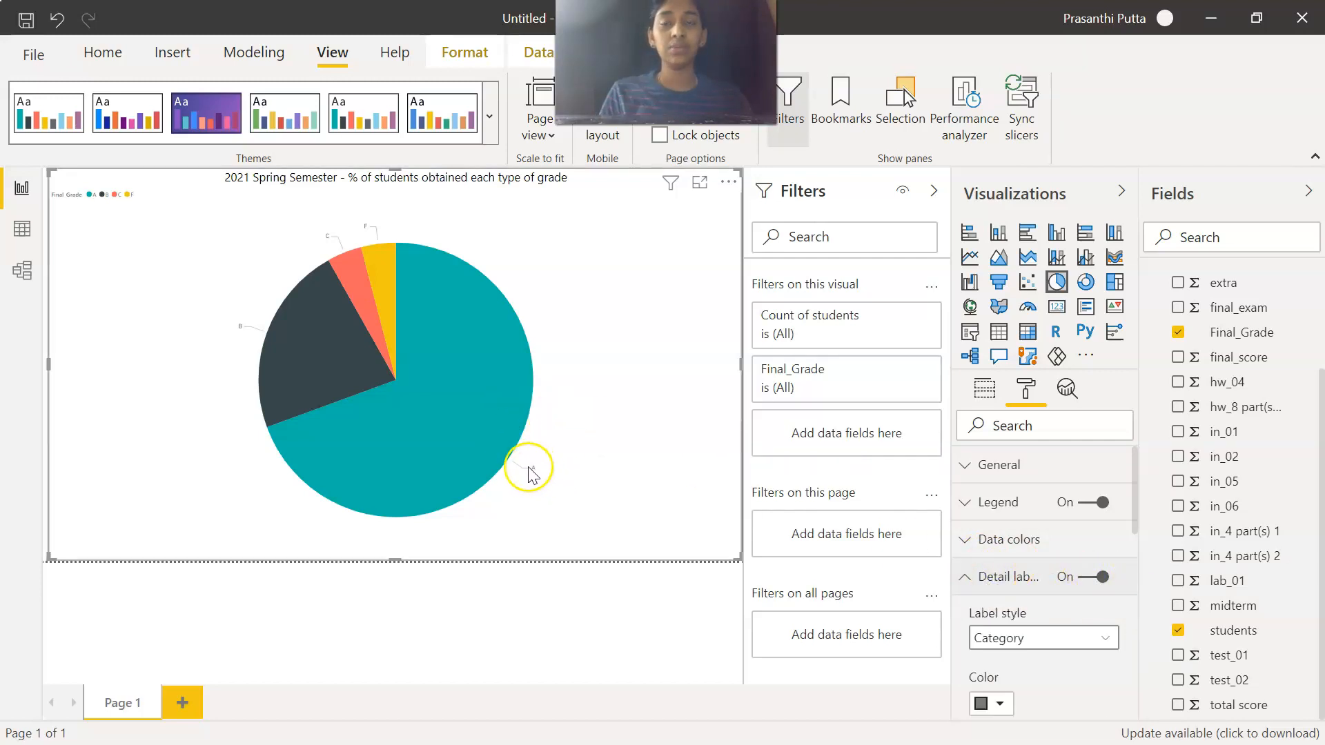
scroll(1073, 537, down, 1)
scroll(1074, 536, down, 3)
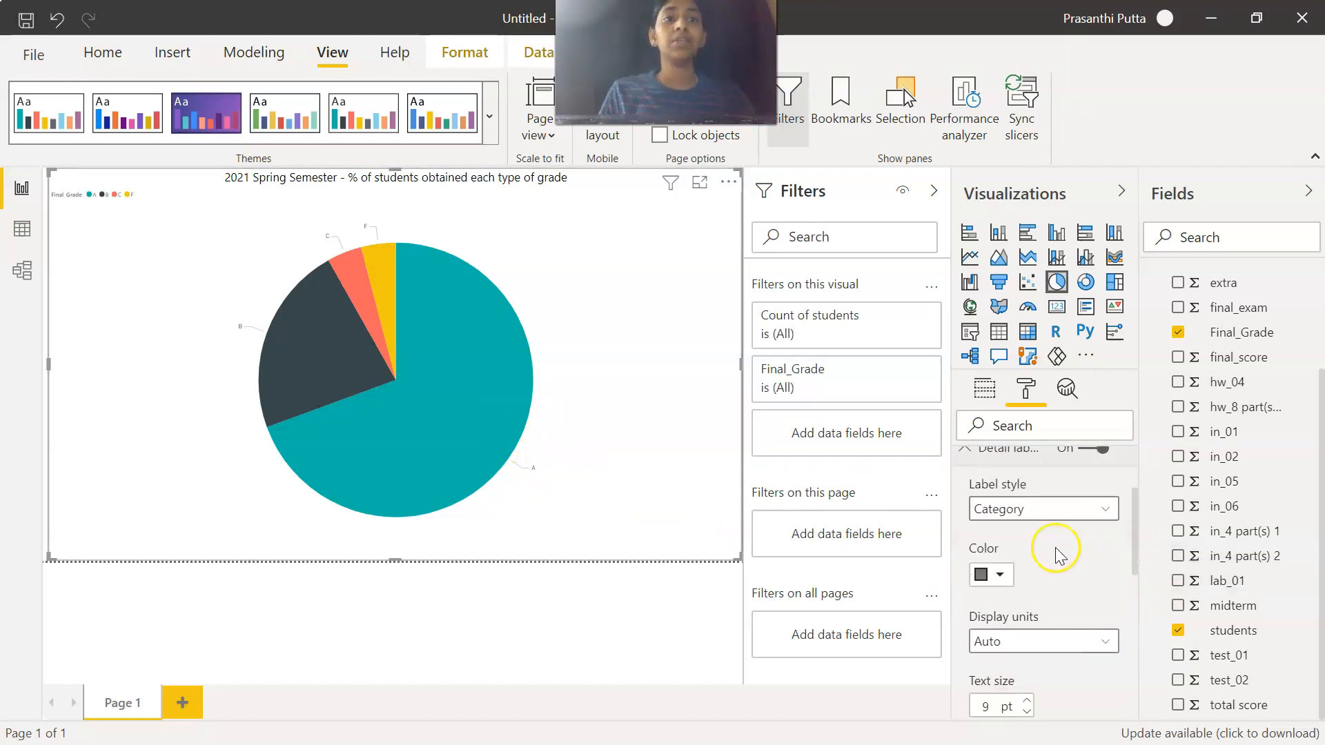
click(1043, 508)
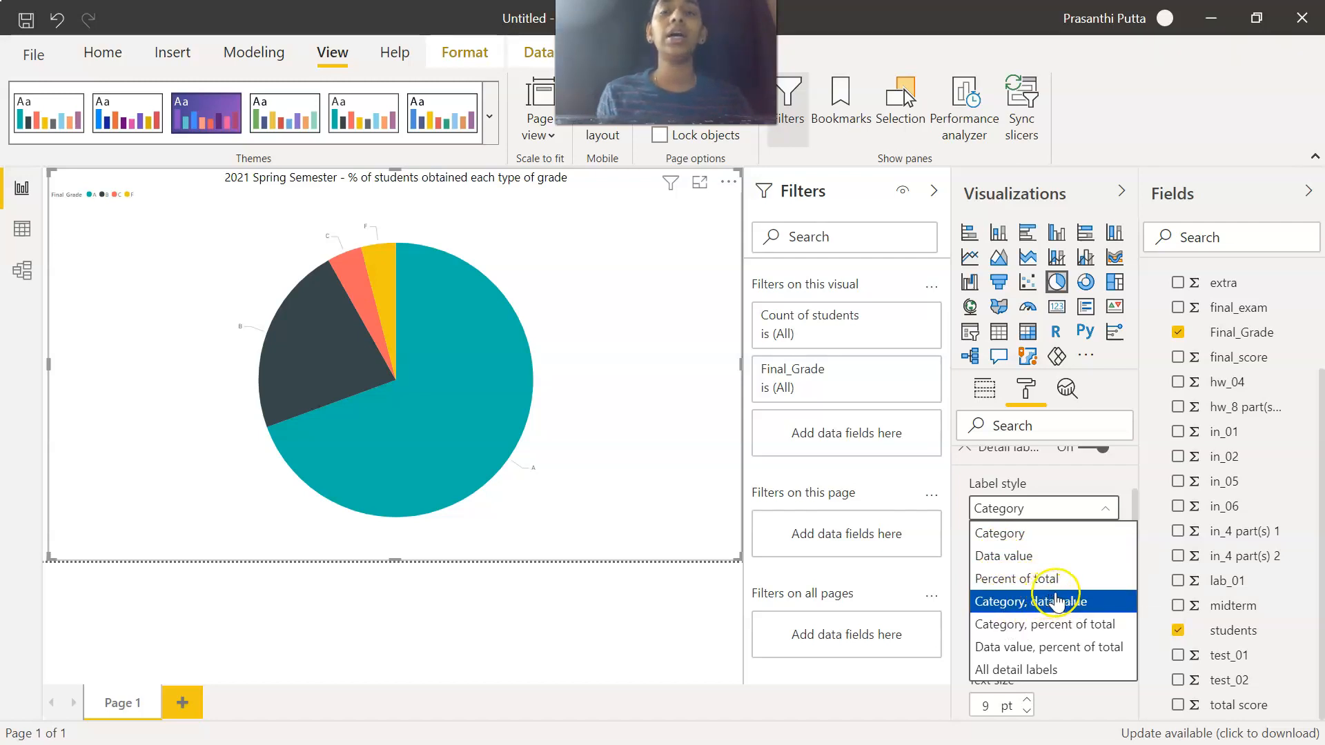
click(1011, 669)
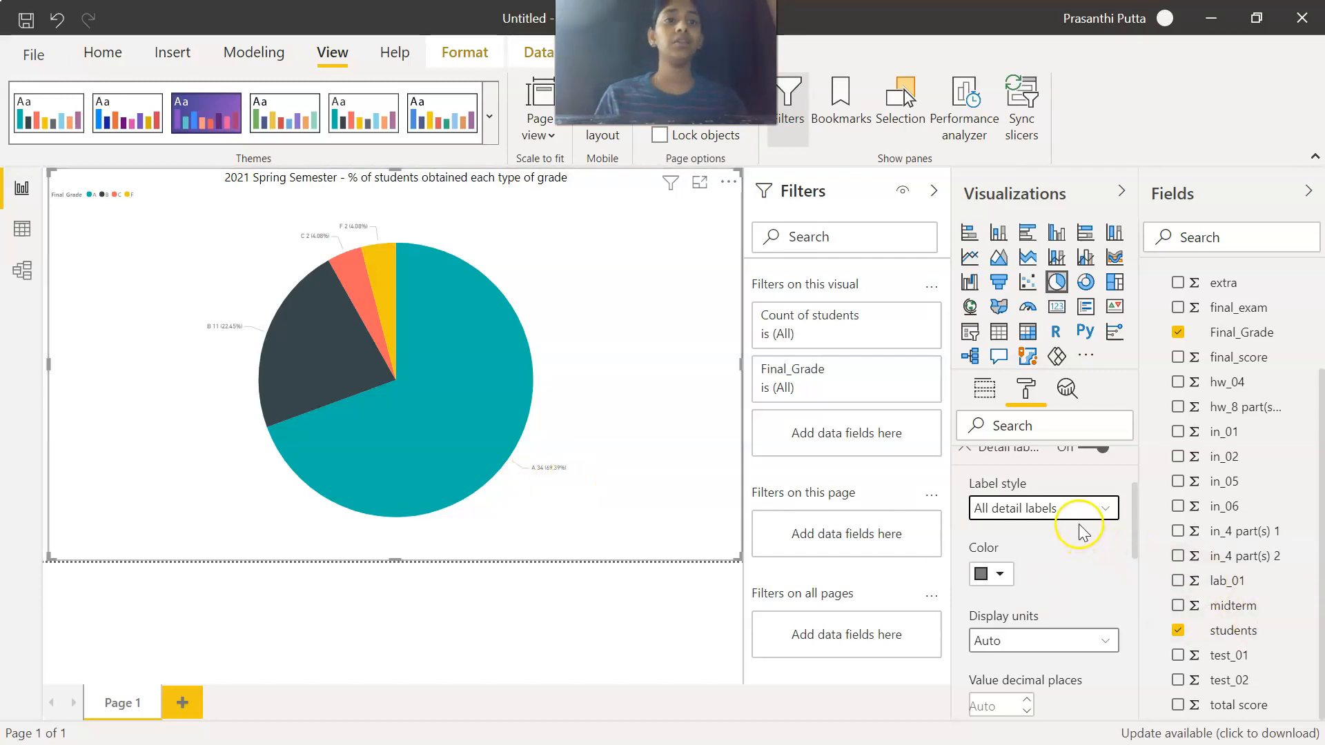
scroll(1075, 525, up, 2)
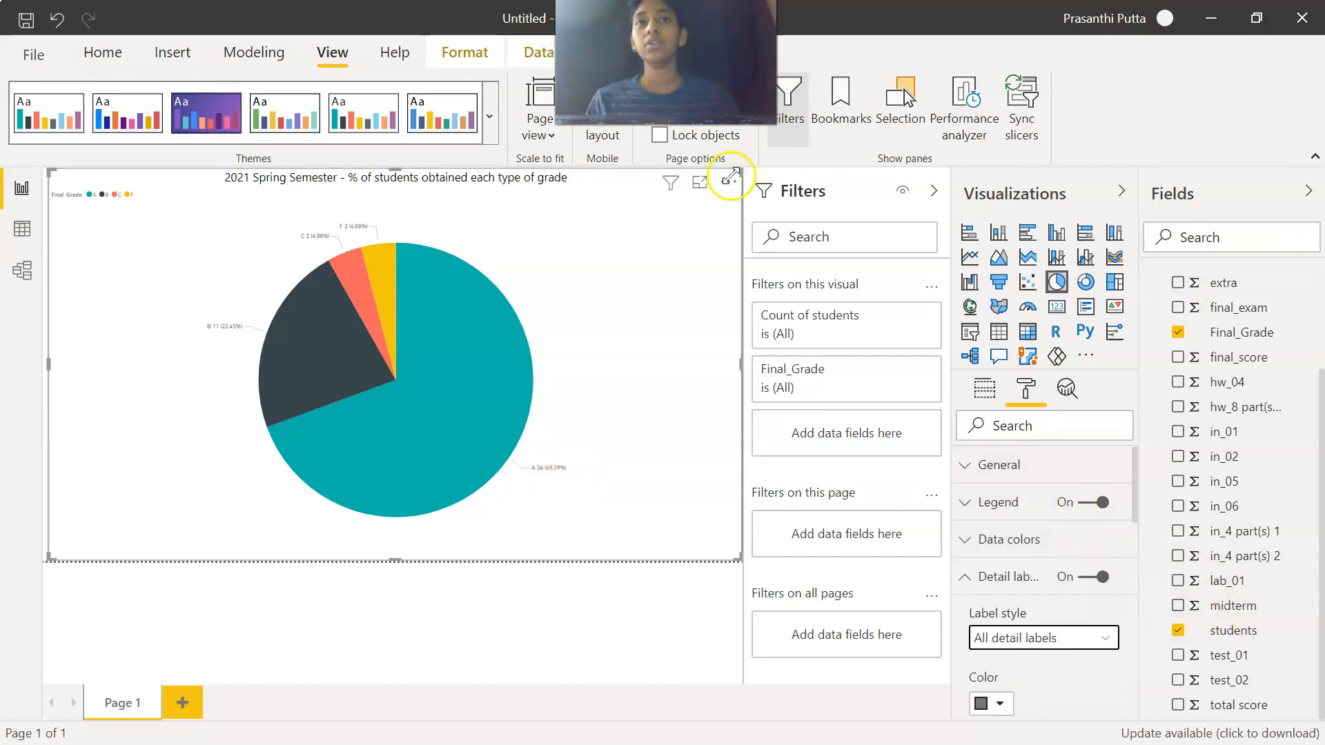
Shrink the pie chart into the upper-left corner of the report page and deselect it.
click(984, 388)
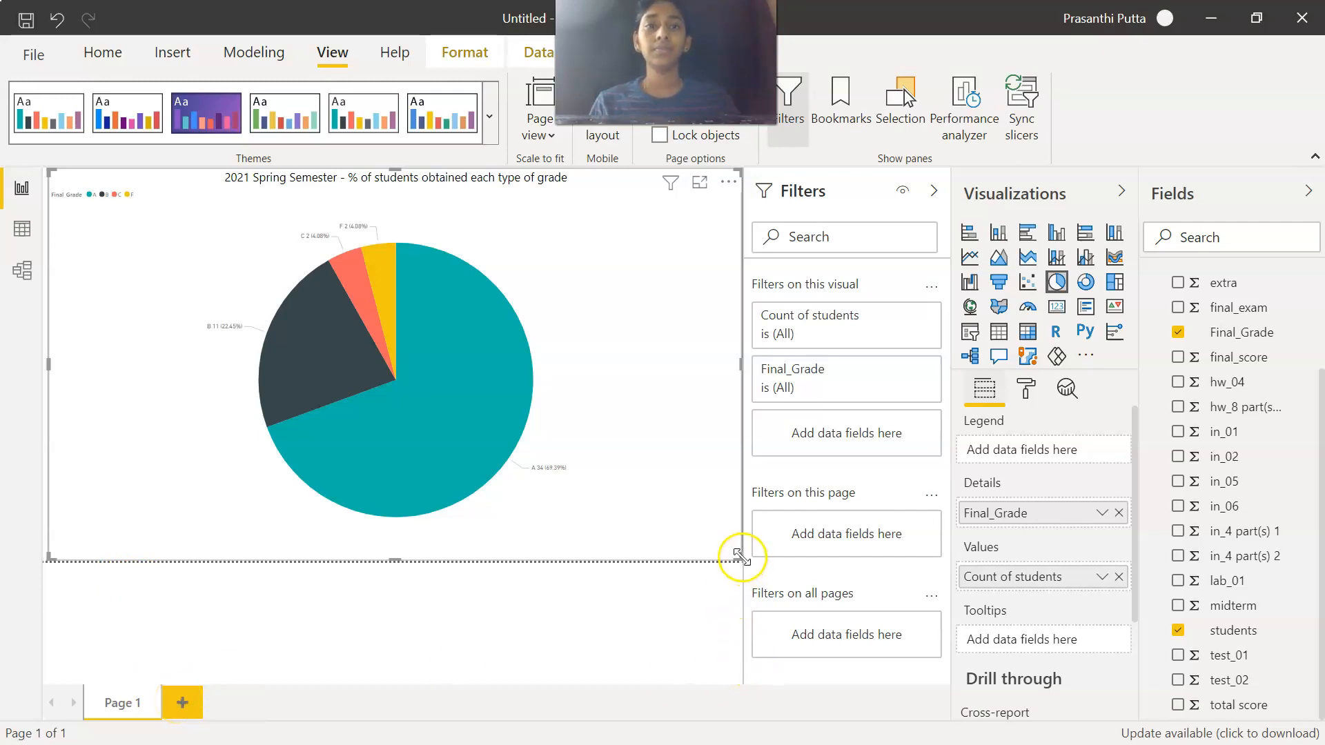
drag(738, 555, 338, 304)
click(394, 388)
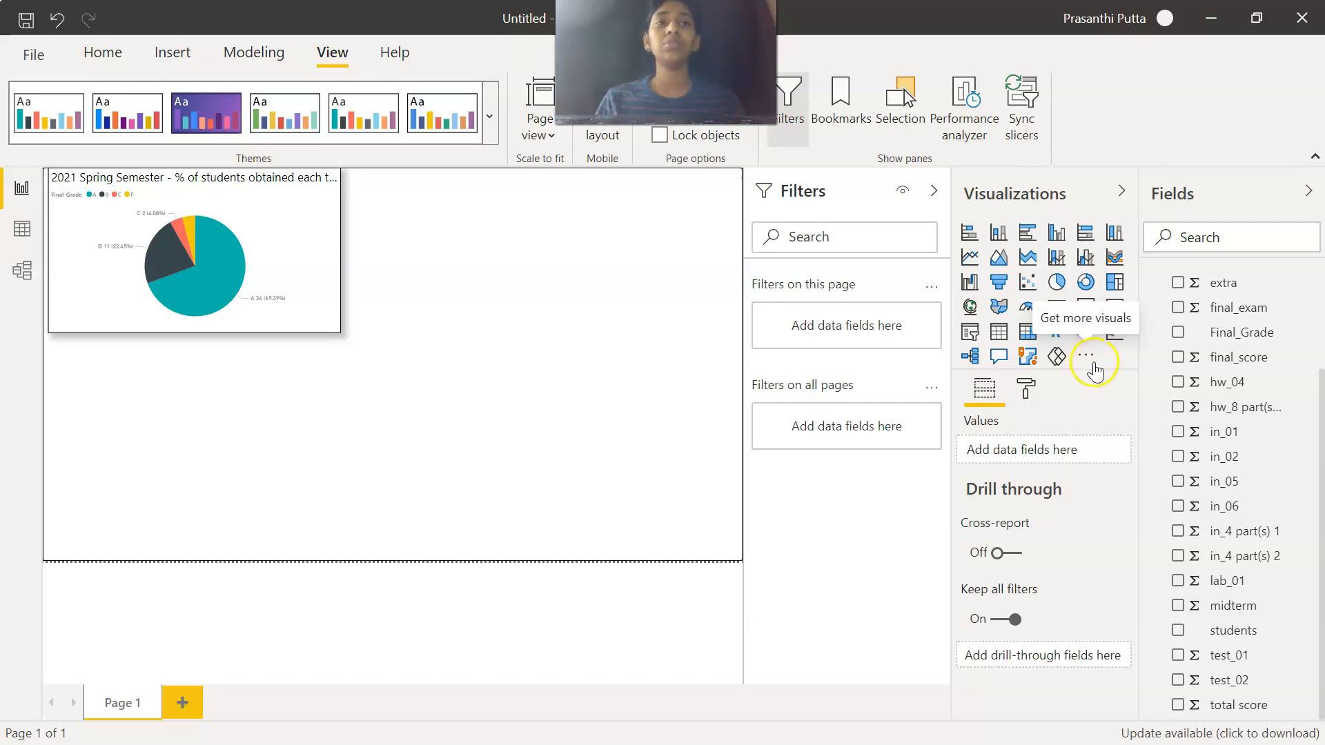
Open the Power BI Visuals gallery on AppSource and search it for "pie".
click(1083, 359)
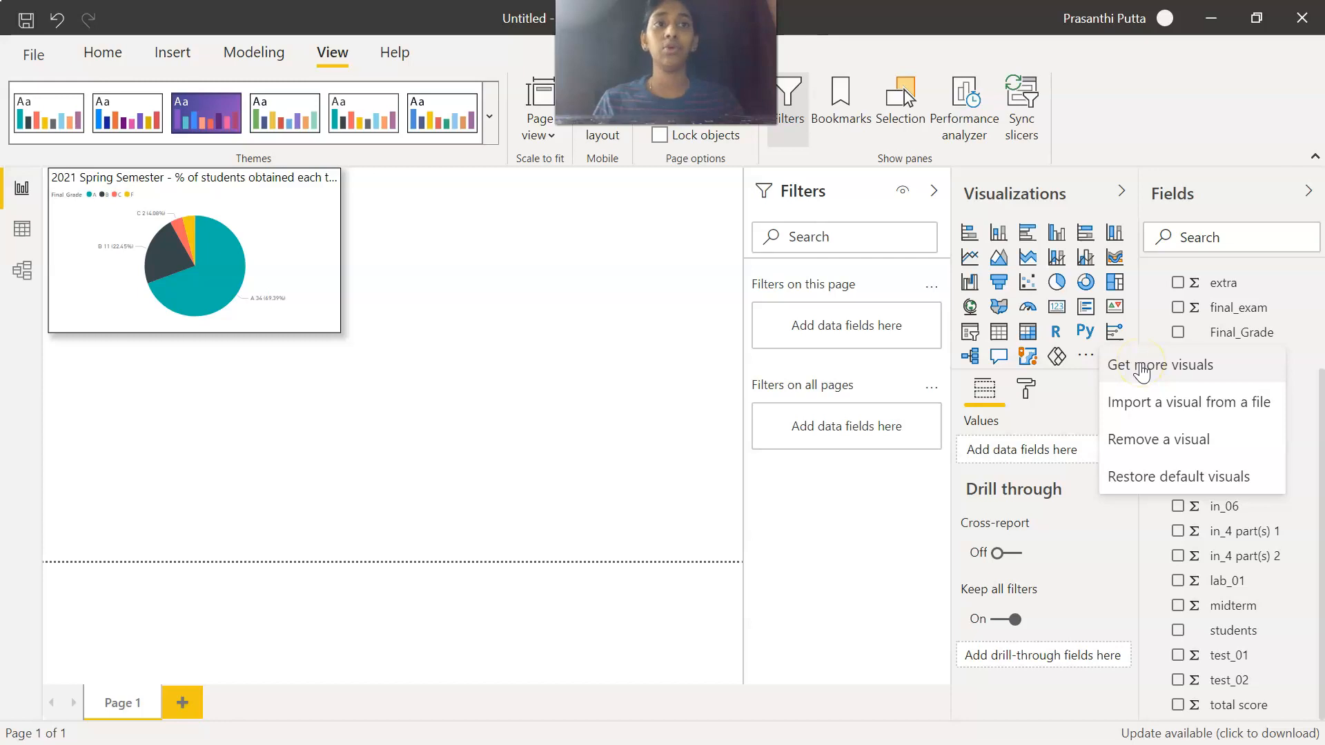
click(1142, 367)
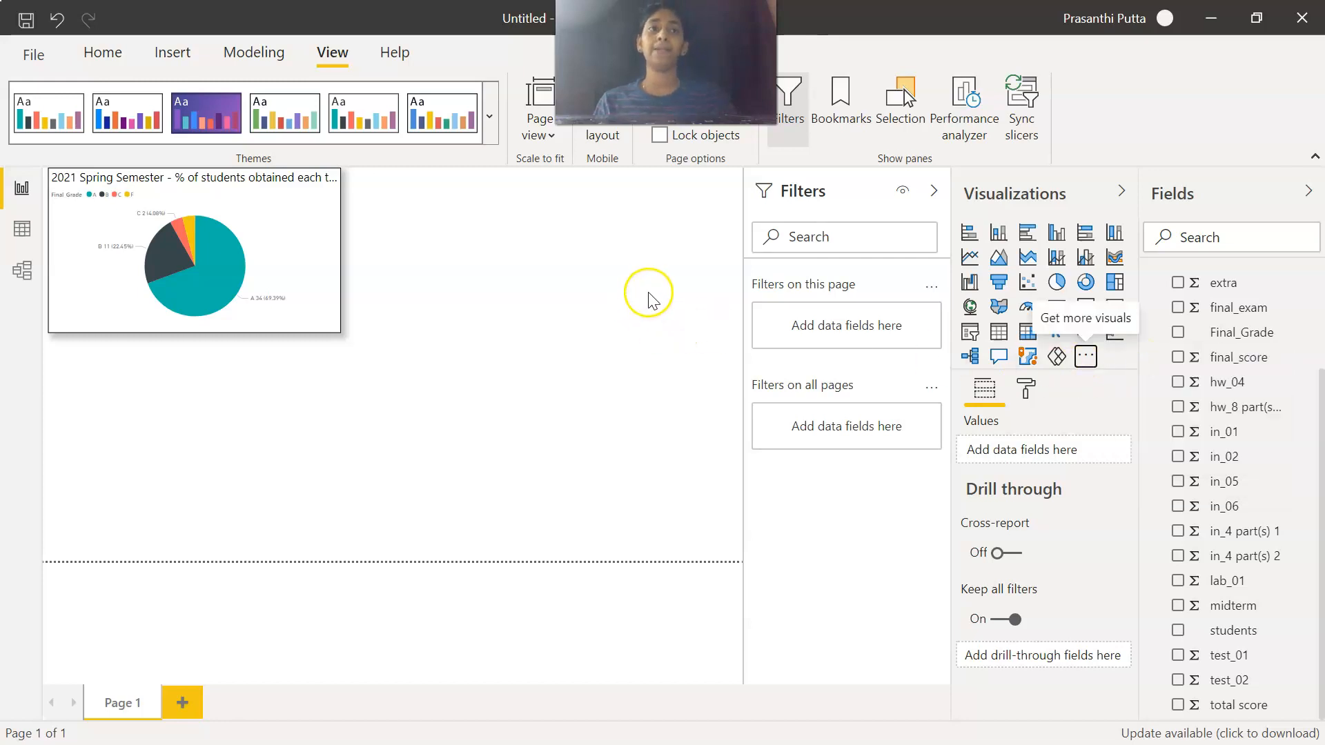
click(1085, 365)
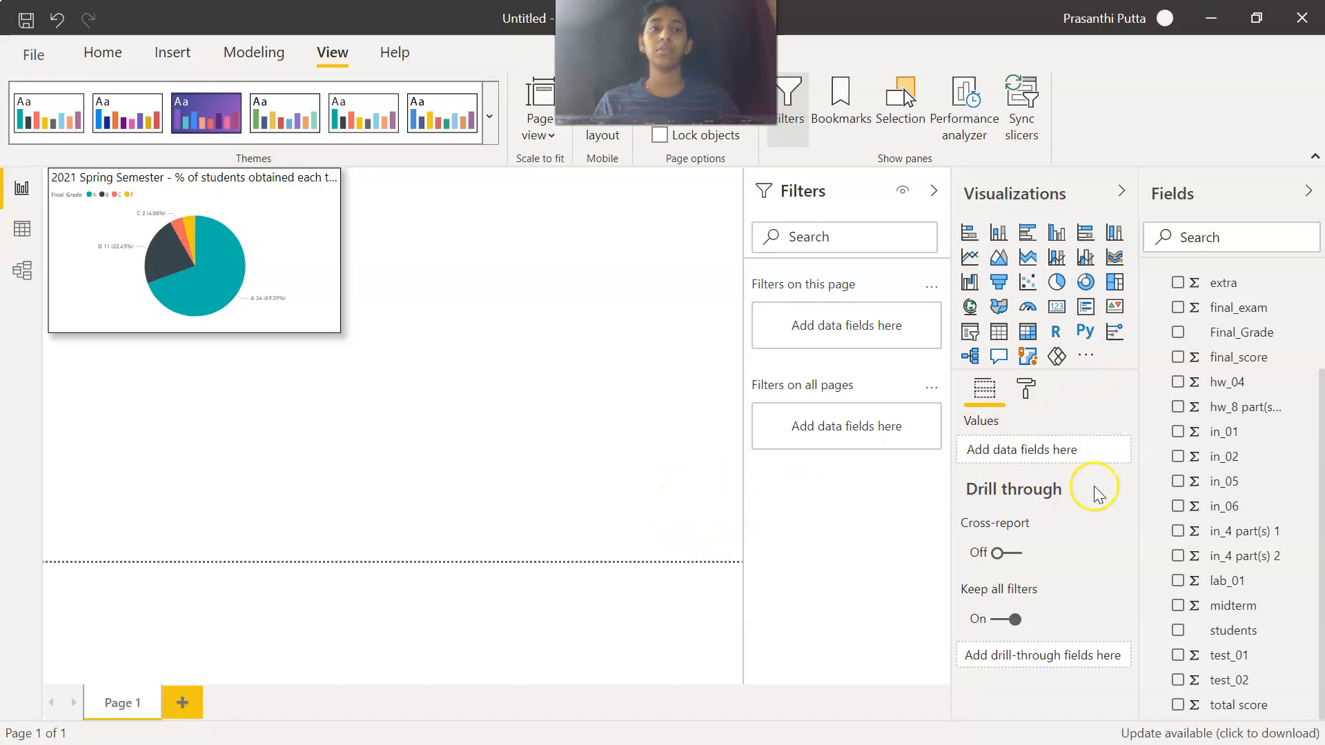
click(1086, 356)
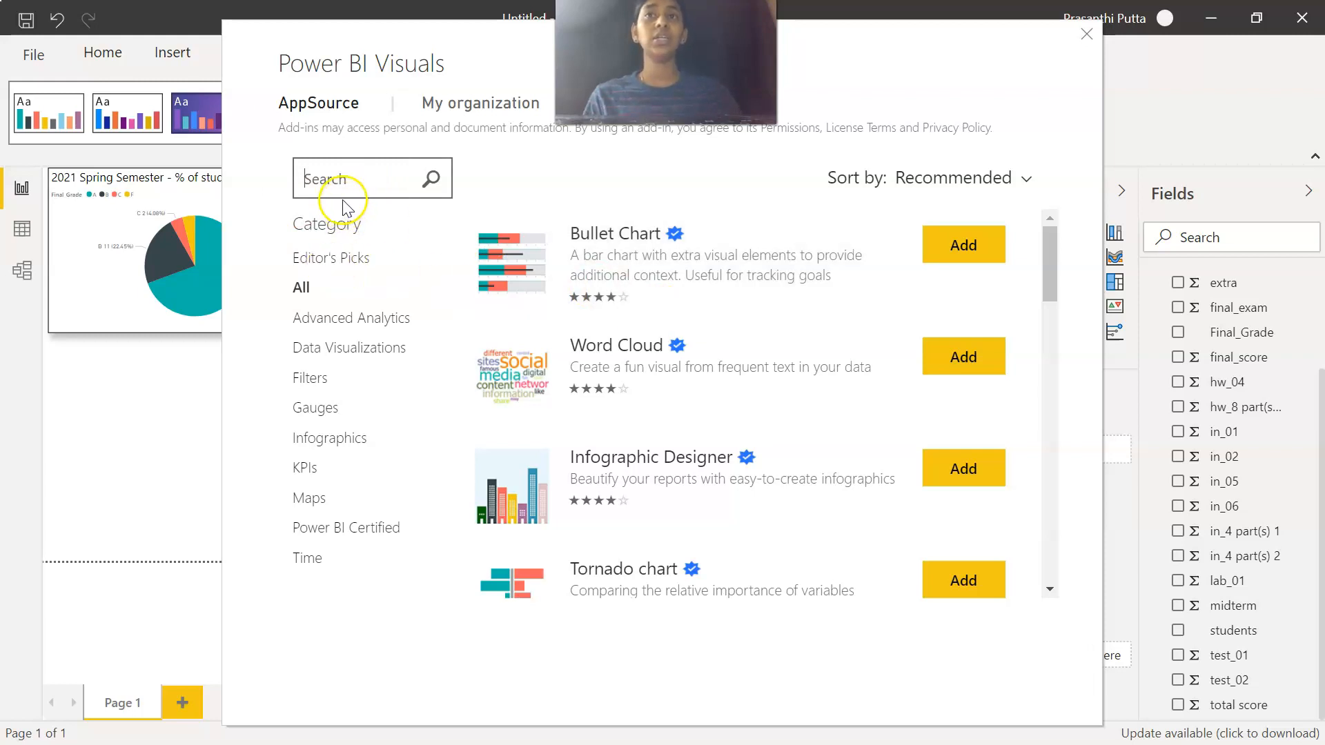
click(359, 185)
text(pie)
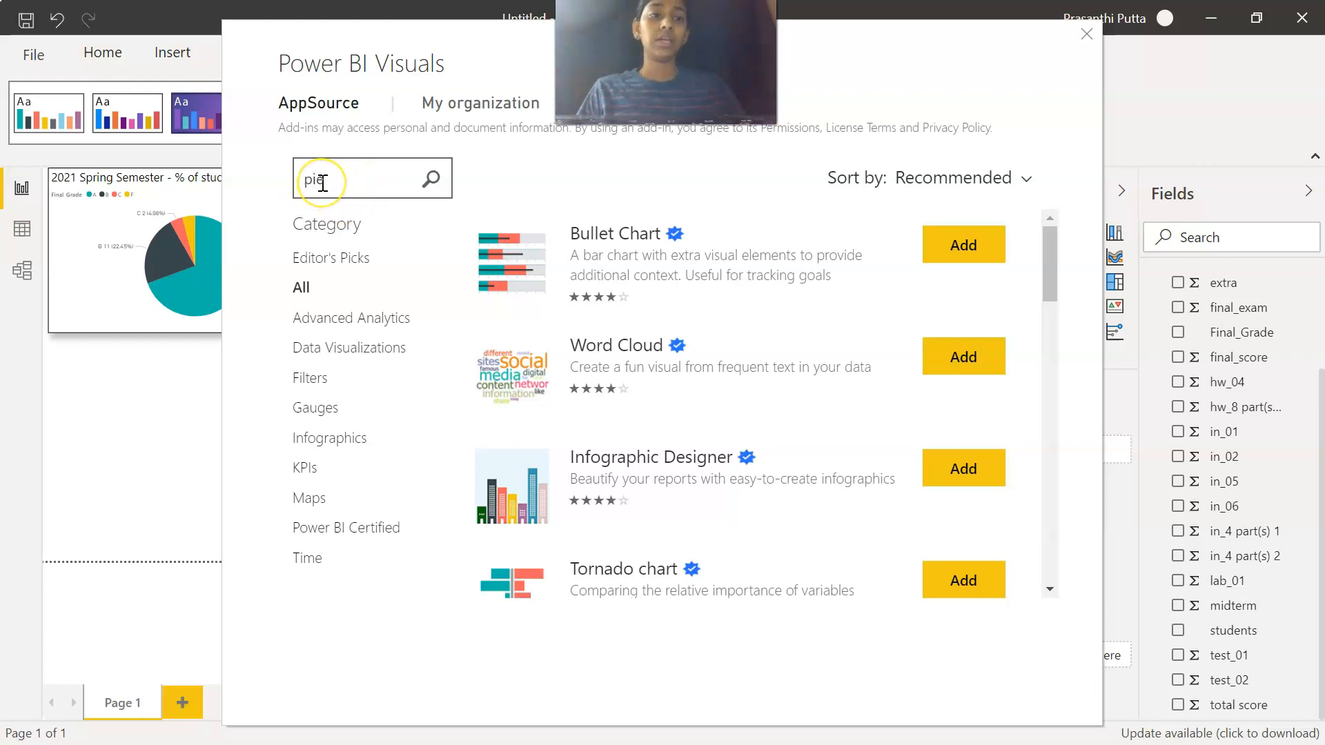
key(Return)
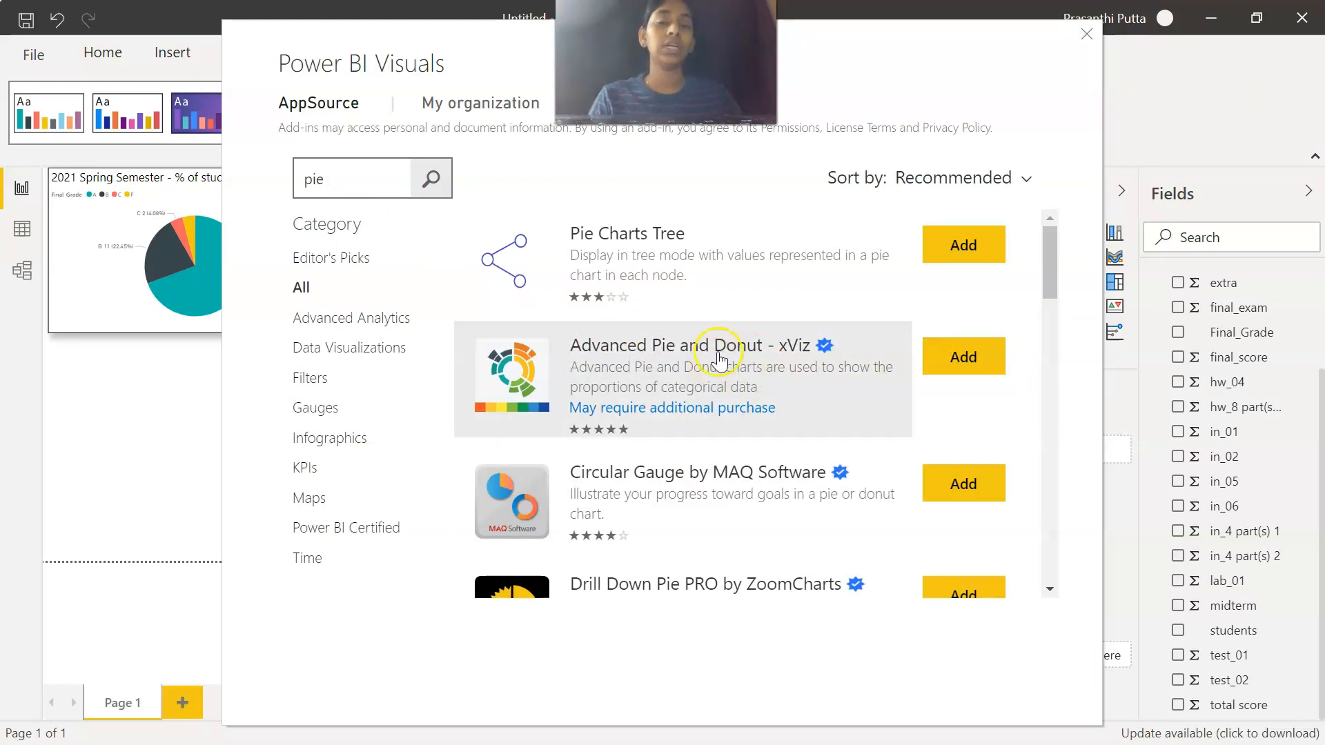
Import the Advanced Pie and Donut - xViz visual from AppSource into the report.
click(628, 348)
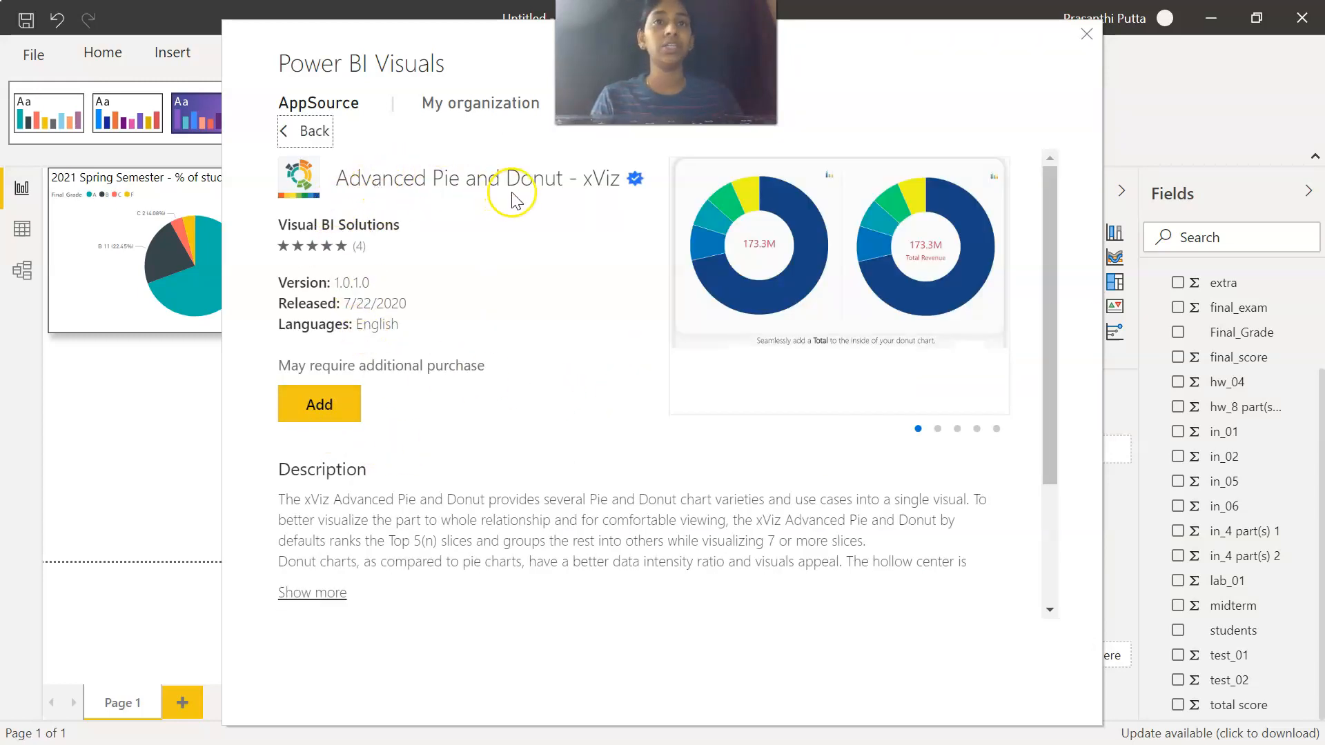
click(280, 399)
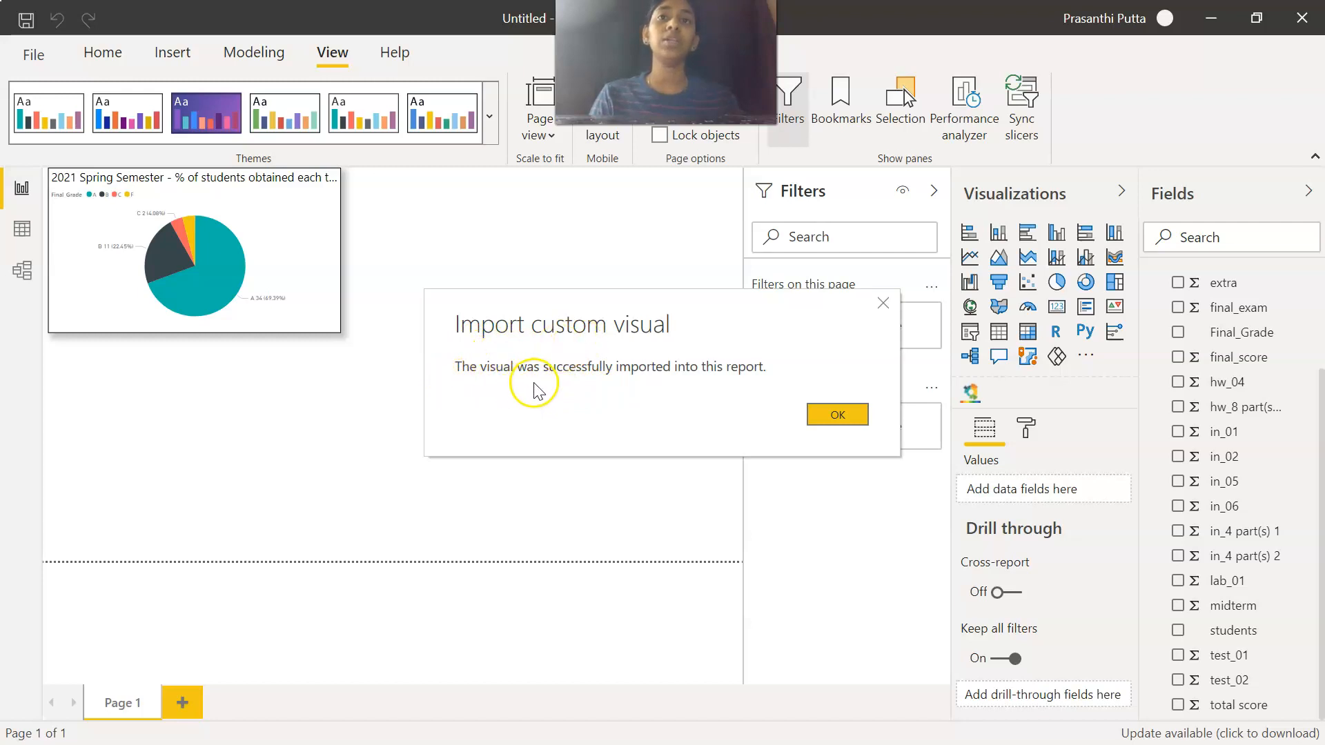
click(842, 423)
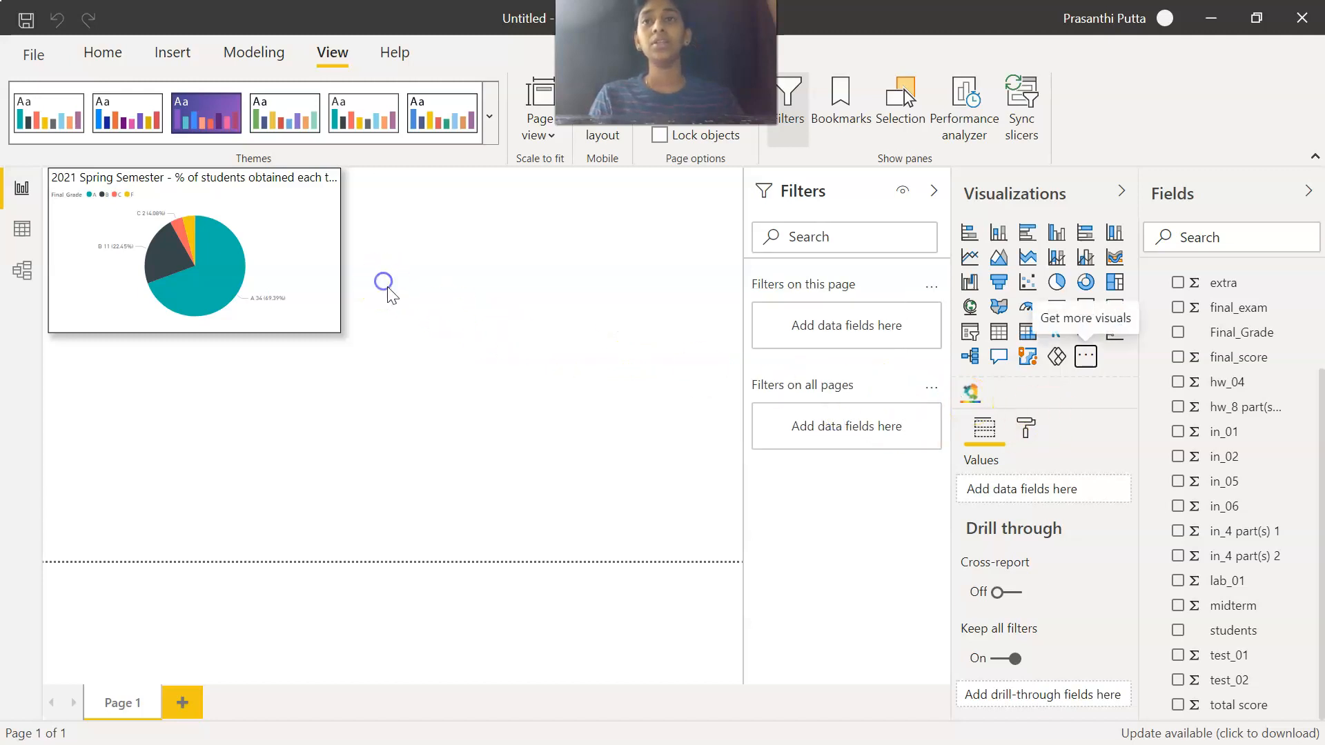
Build an xViz donut chart below the pie chart with Final_Grade as Category and the count of students as Size Value.
scroll(1277, 503, up, 1)
scroll(1242, 449, down, 1)
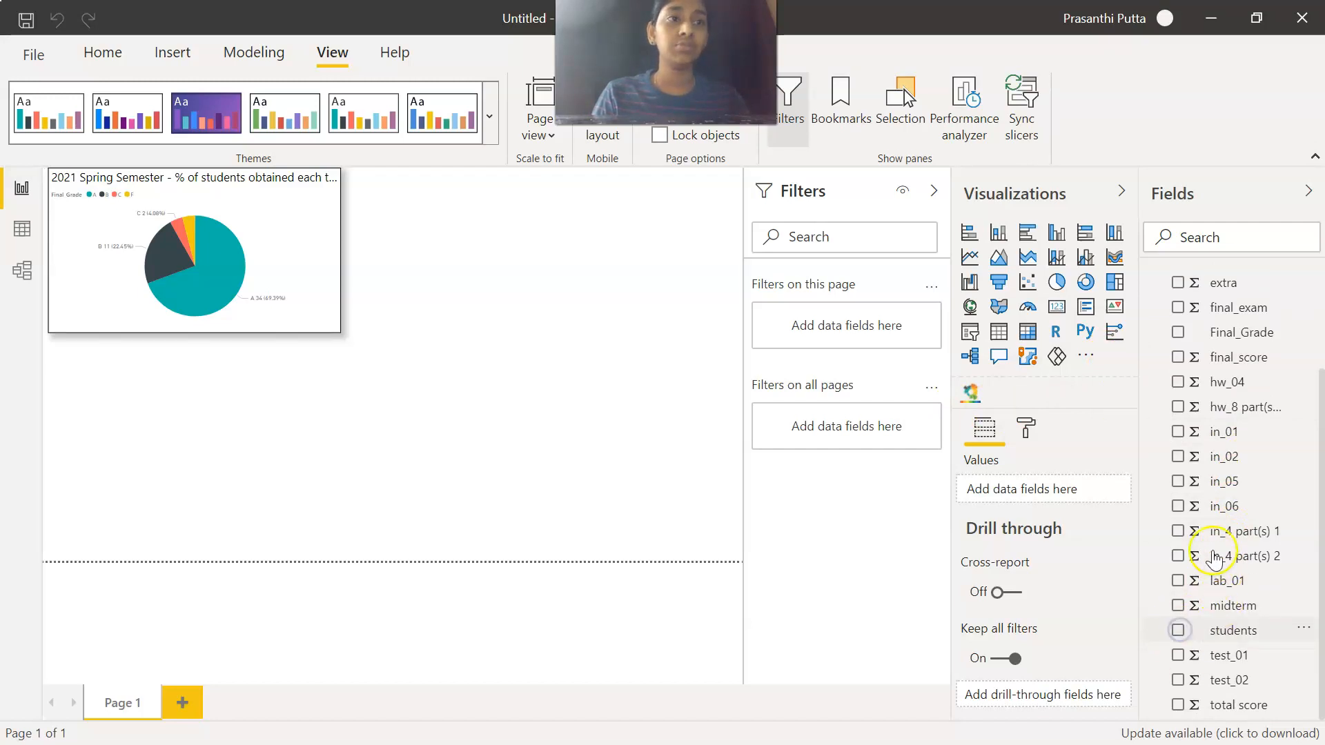
click(1179, 333)
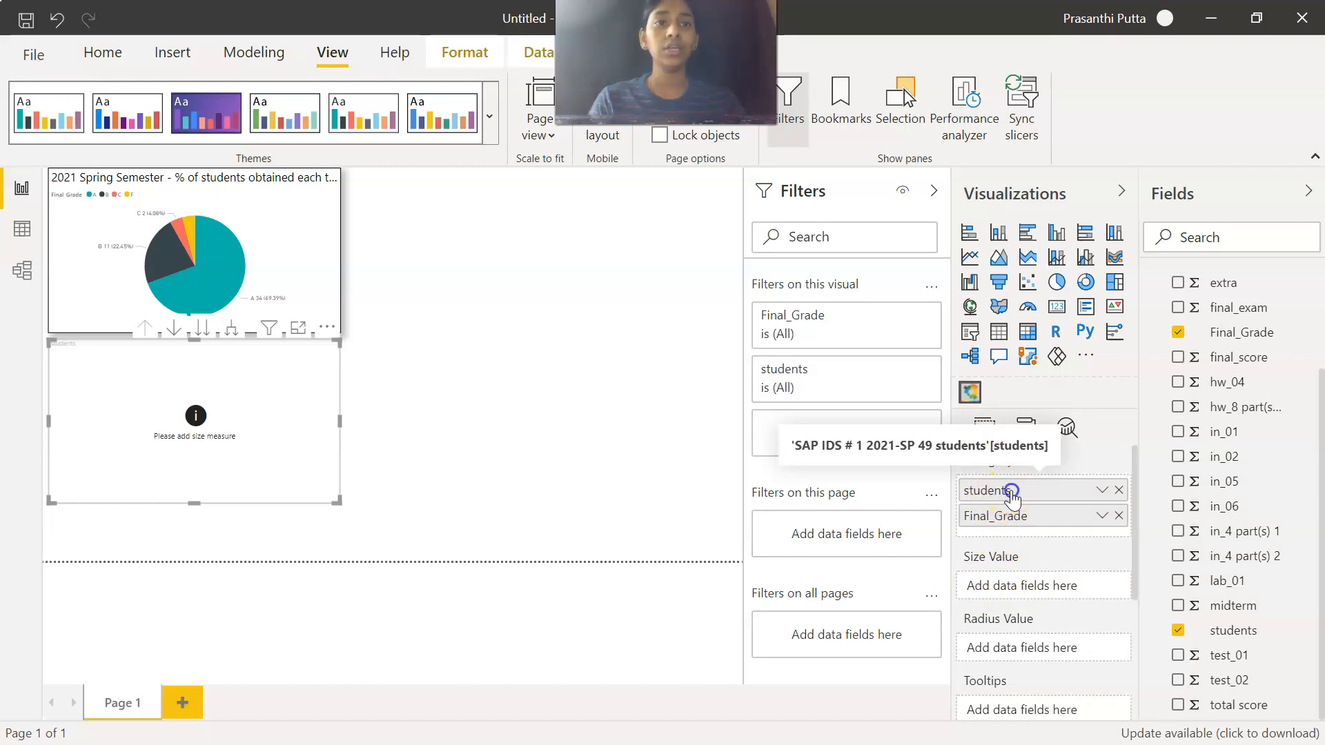
drag(1011, 496, 1021, 593)
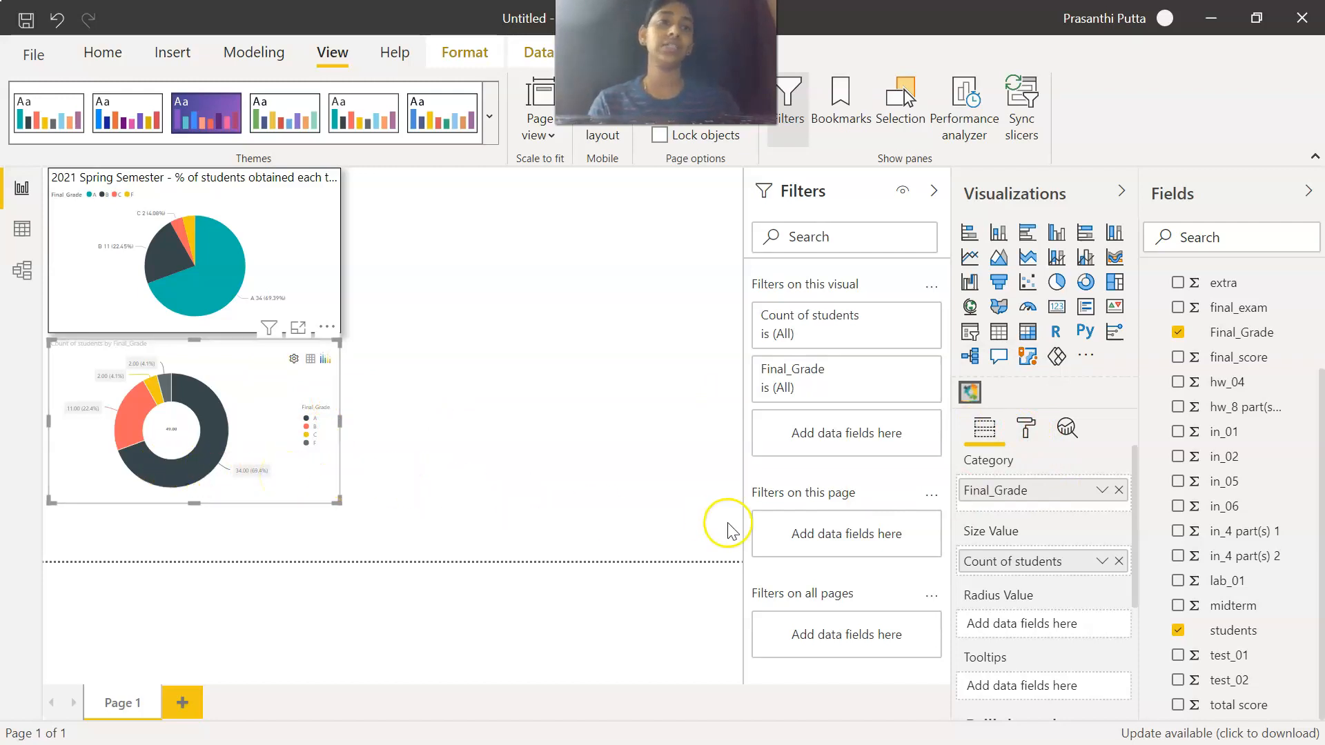
Turn on the 3 D (PRO) chart option for the xViz donut chart and deselect it.
click(1026, 429)
click(1006, 521)
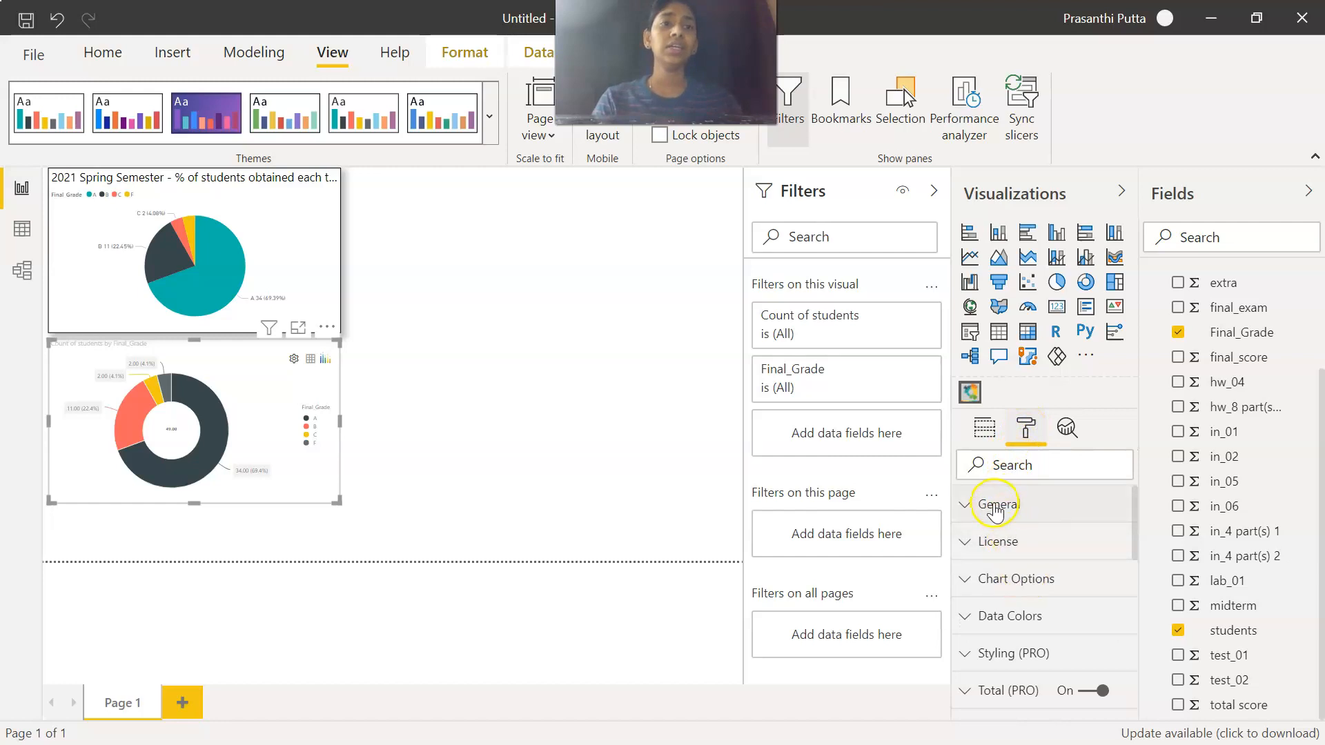
click(995, 510)
click(1015, 567)
scroll(1015, 576, down, 3)
scroll(1015, 586, down, 4)
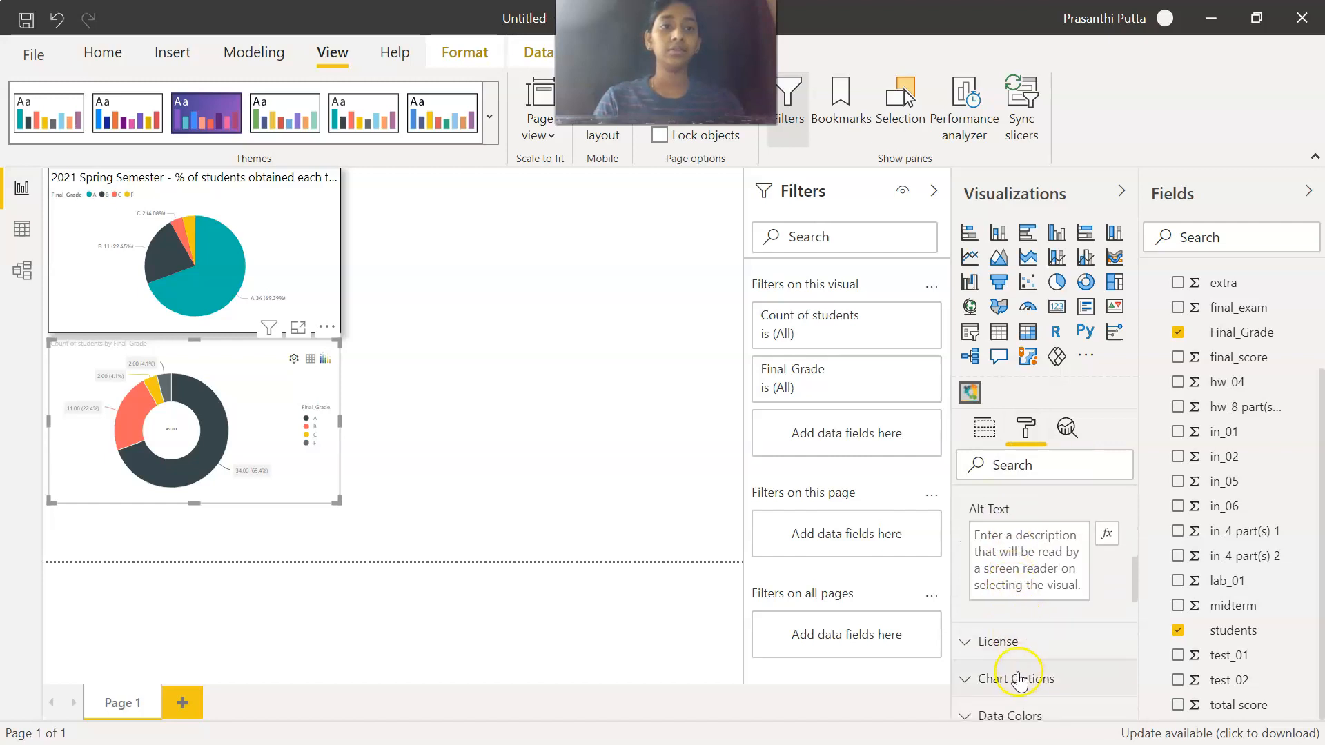
scroll(1013, 628, down, 2)
click(997, 602)
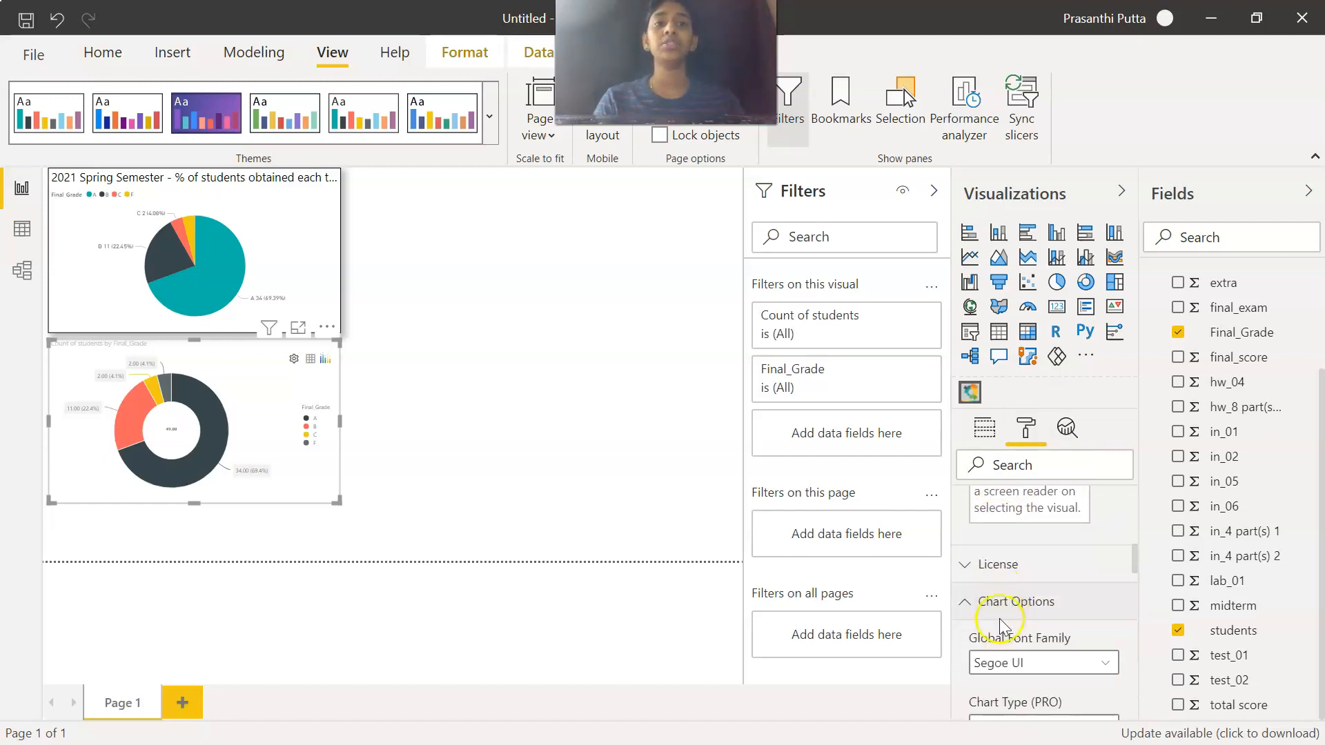
scroll(995, 621, down, 5)
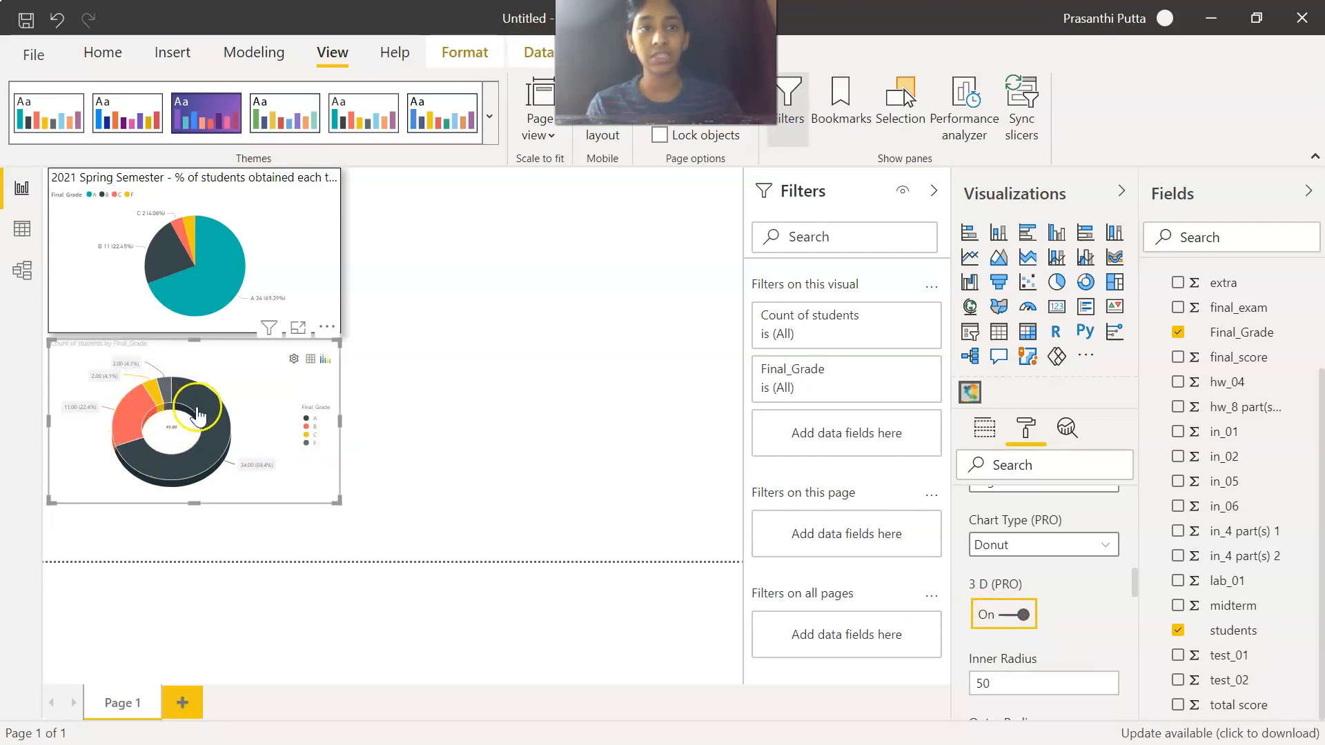
scroll(1014, 615, down, 1)
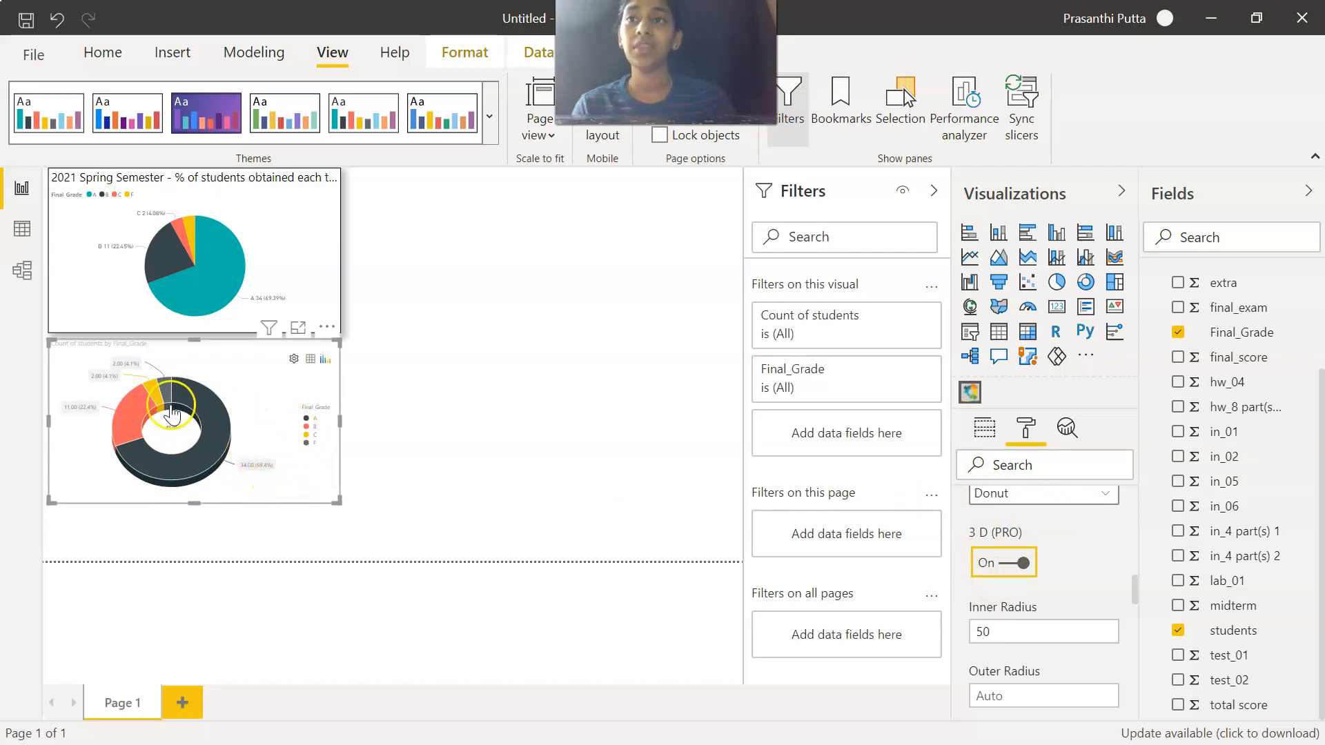
click(397, 437)
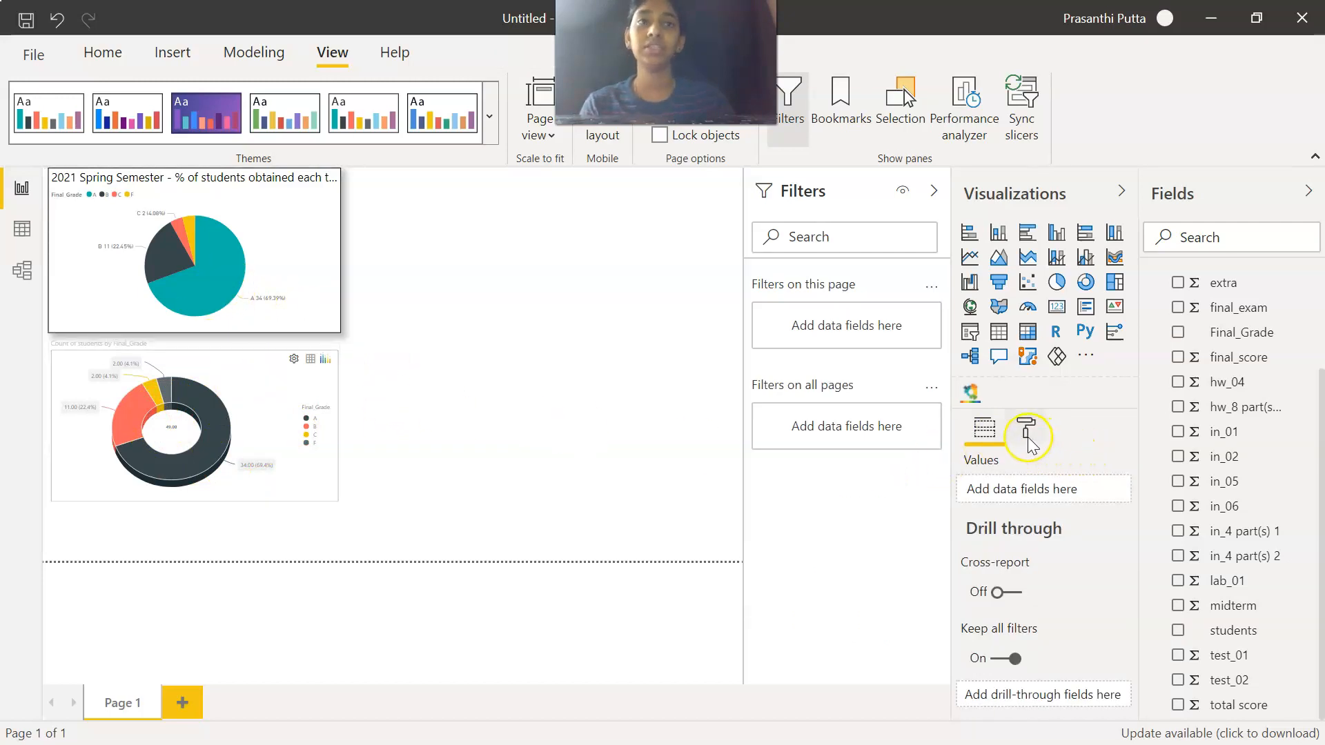
Reselect the xViz donut chart and open its formatting options.
click(310, 438)
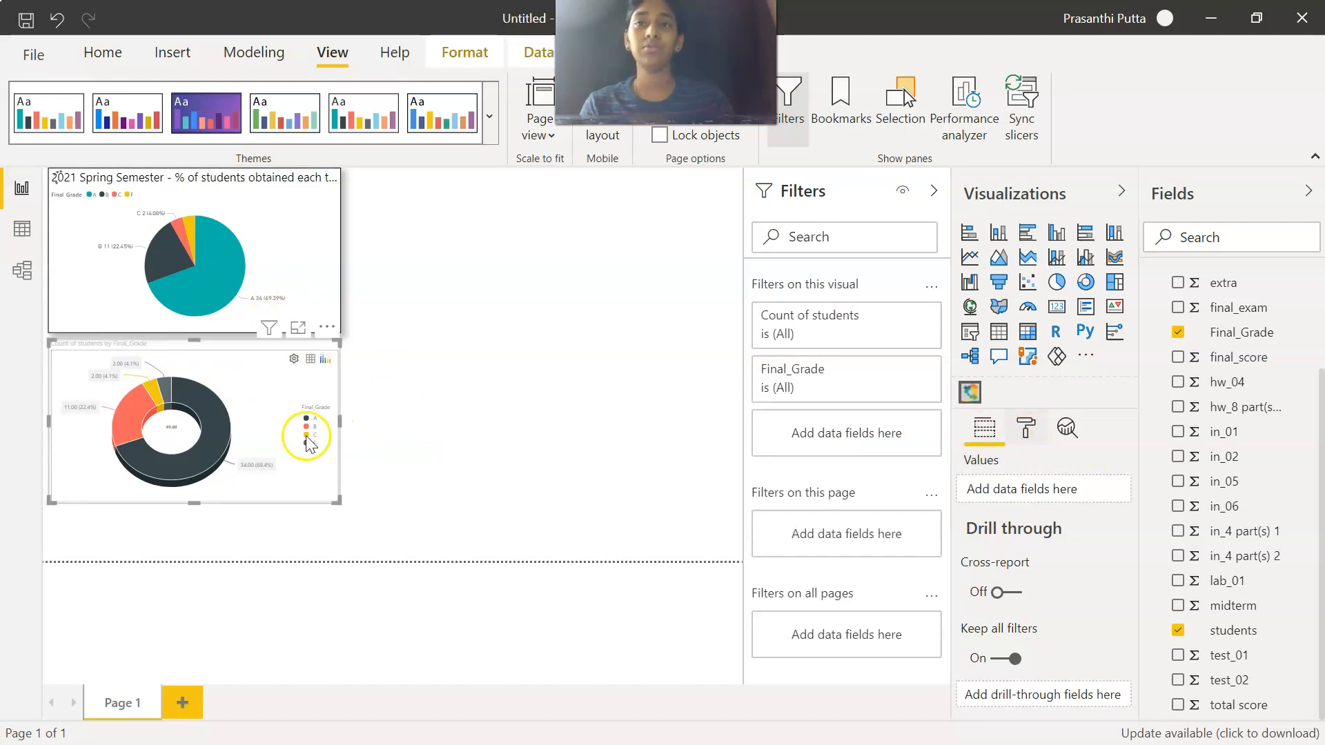
click(1026, 429)
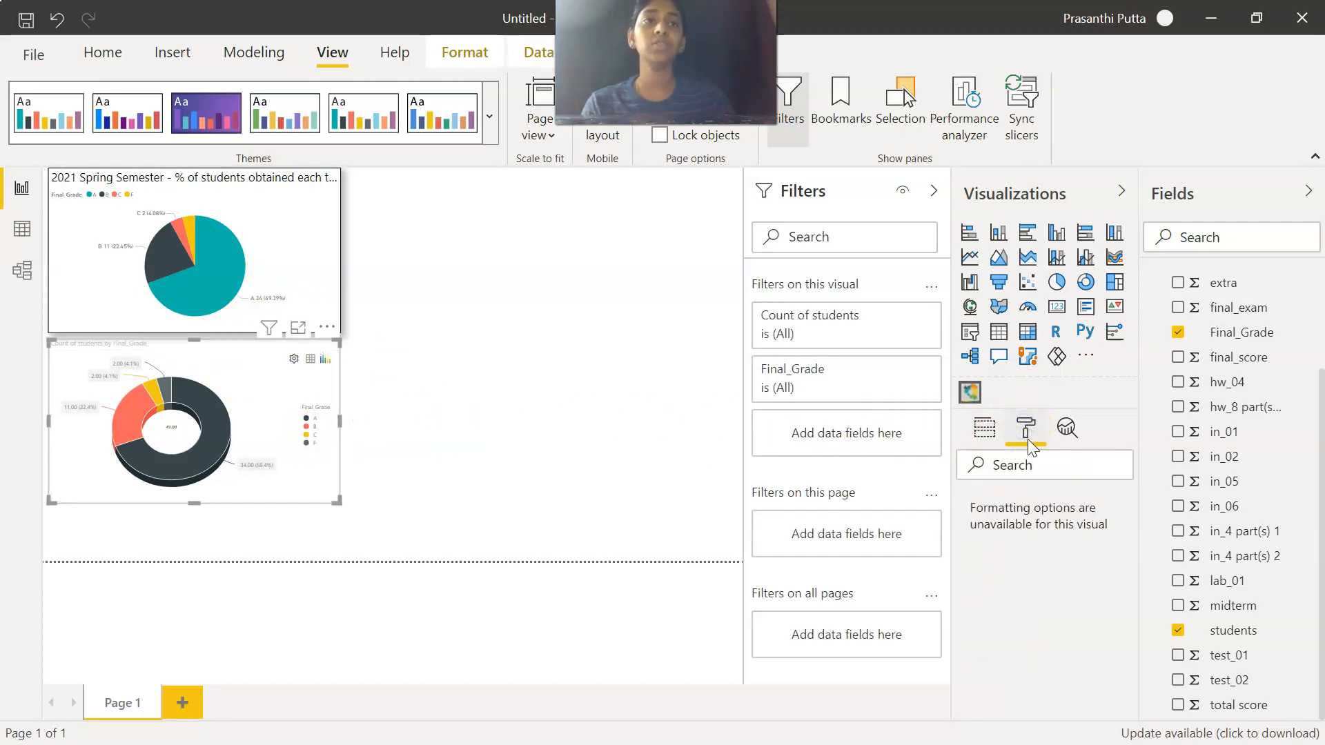